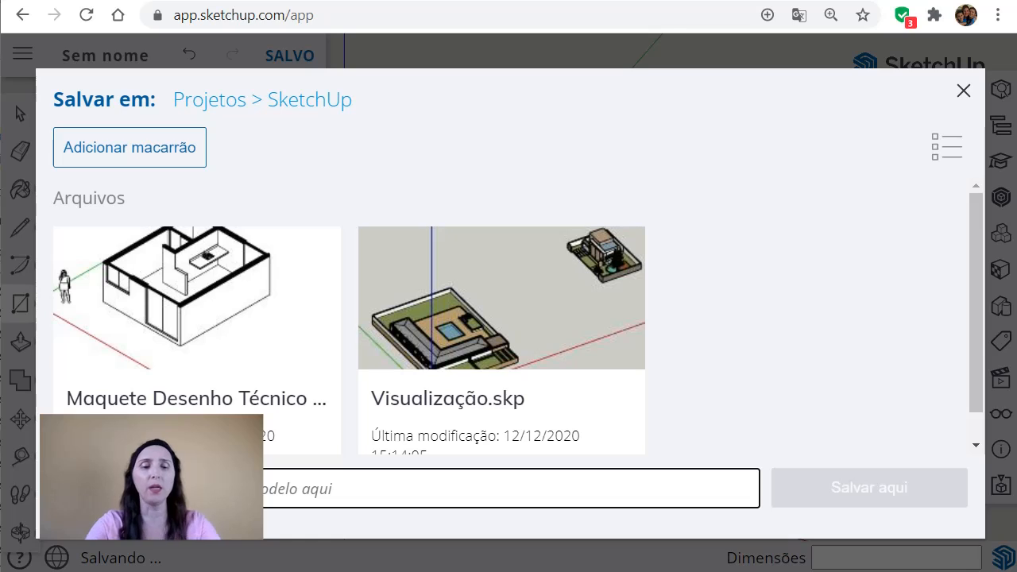
# - Enter a name for the model and save it in the Projetos > SketchUp folder
pyautogui.write('A')
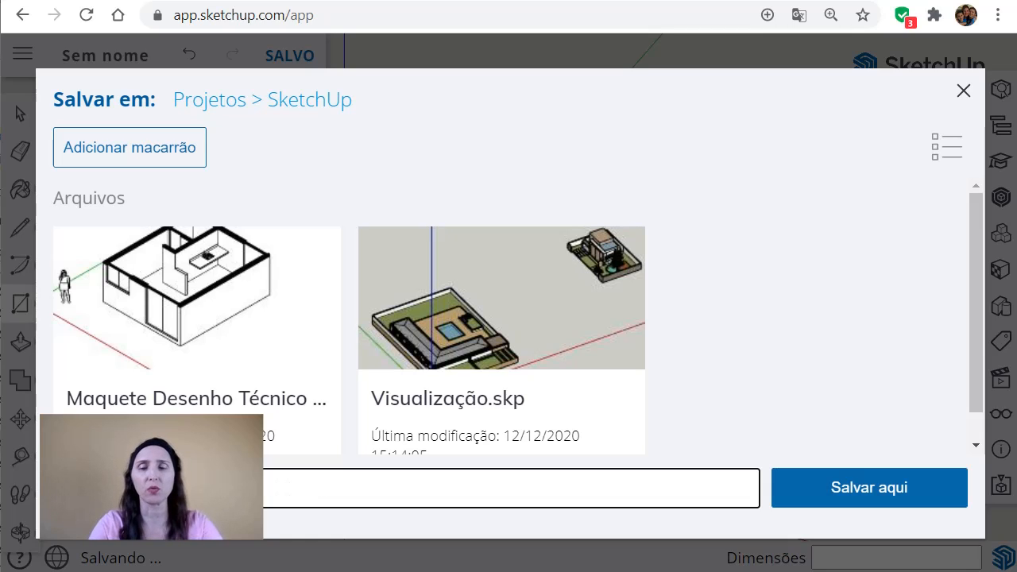
pyautogui.press('BackSpace')
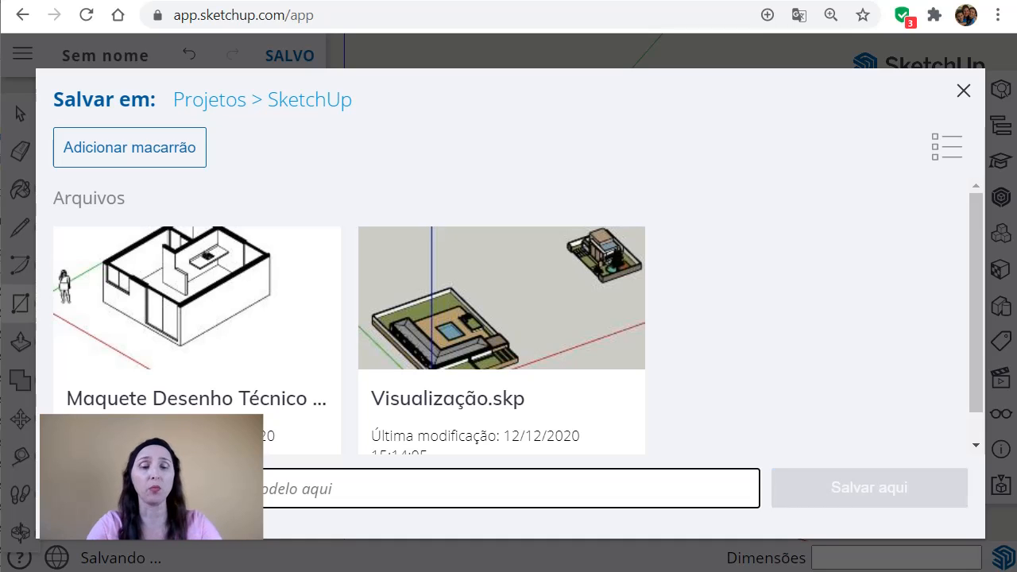
pyautogui.write('A')
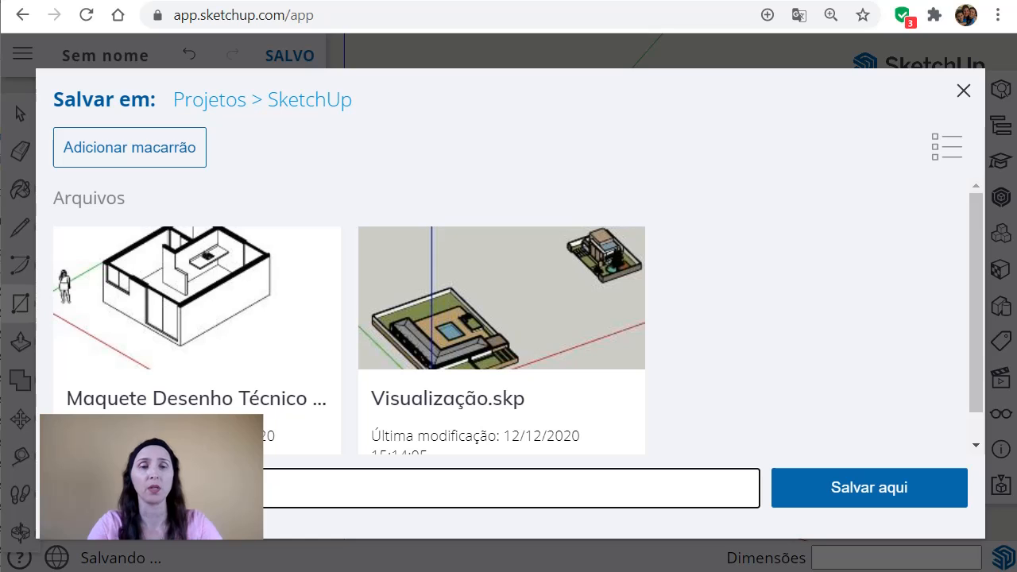
pyautogui.click(854, 482)
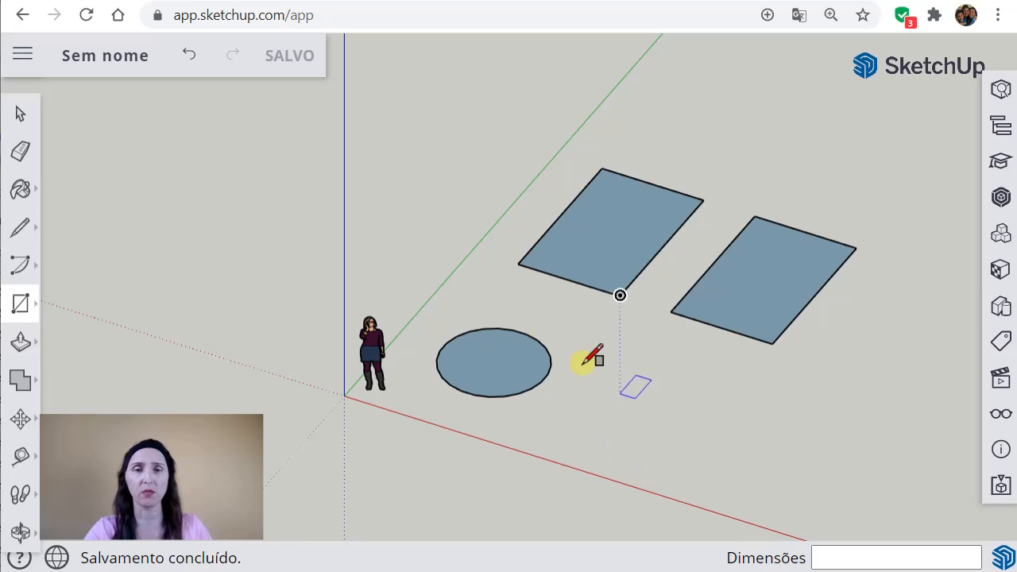
# - Push/Pull the rectangle nearest the green axis upward by 4.50 m to form a box
pyautogui.keyDown('shift'); pyautogui.moveTo(705, 348); pyautogui.dragTo(579, 395, button='middle'); pyautogui.keyUp('shift')
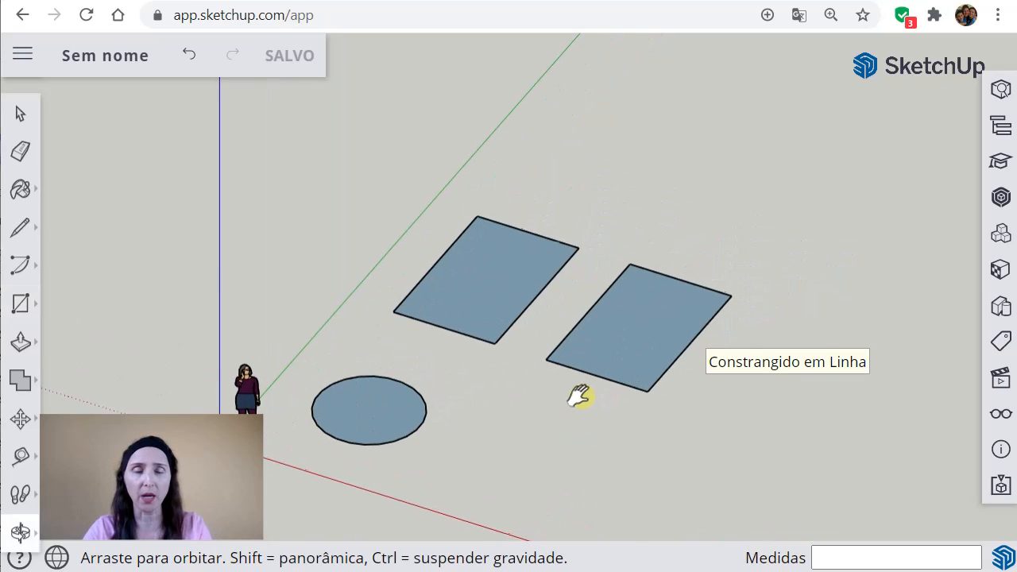
pyautogui.press('space')
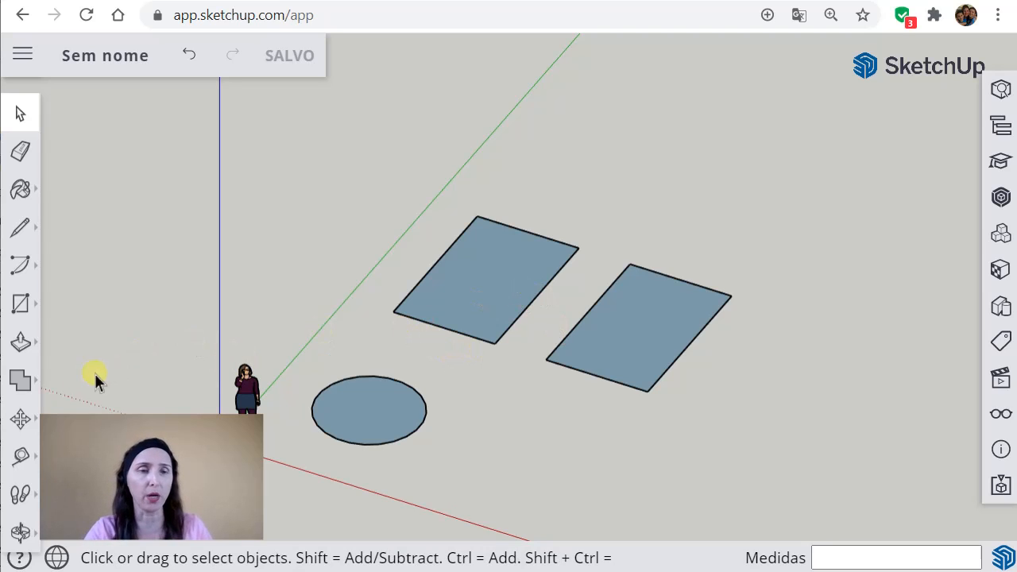
pyautogui.click(22, 345)
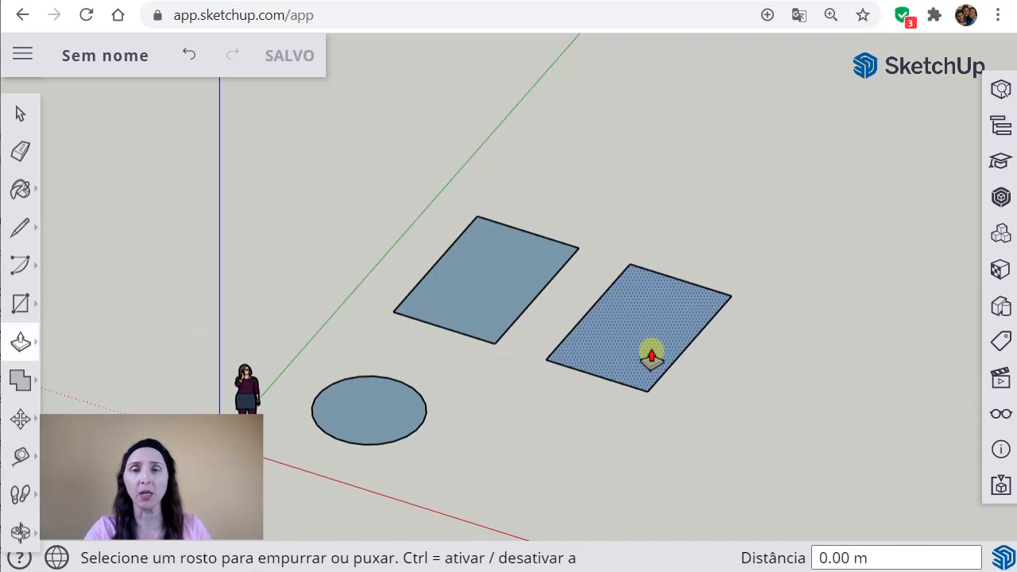
pyautogui.click(486, 296)
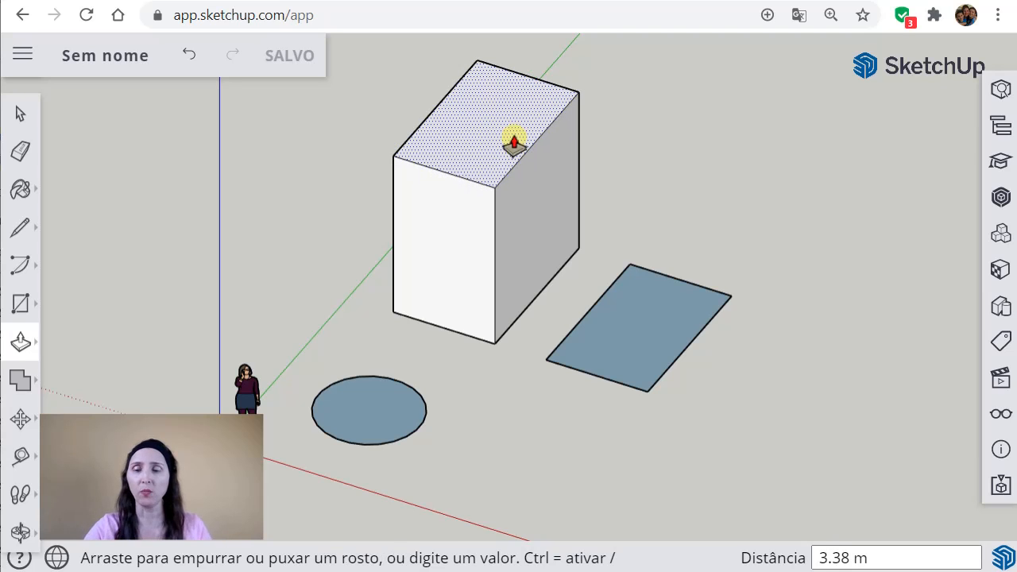
pyautogui.write('50')
pyautogui.press('Return')
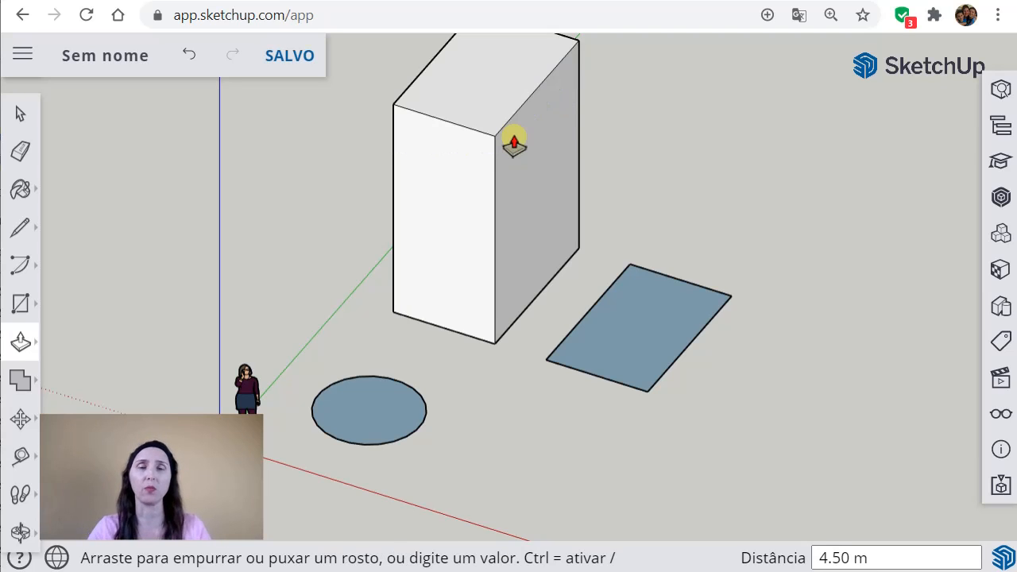
# - Push/Pull the remaining flat rectangle upward by 2.10 m to form a second box
pyautogui.scroll(-4, 549, 264)
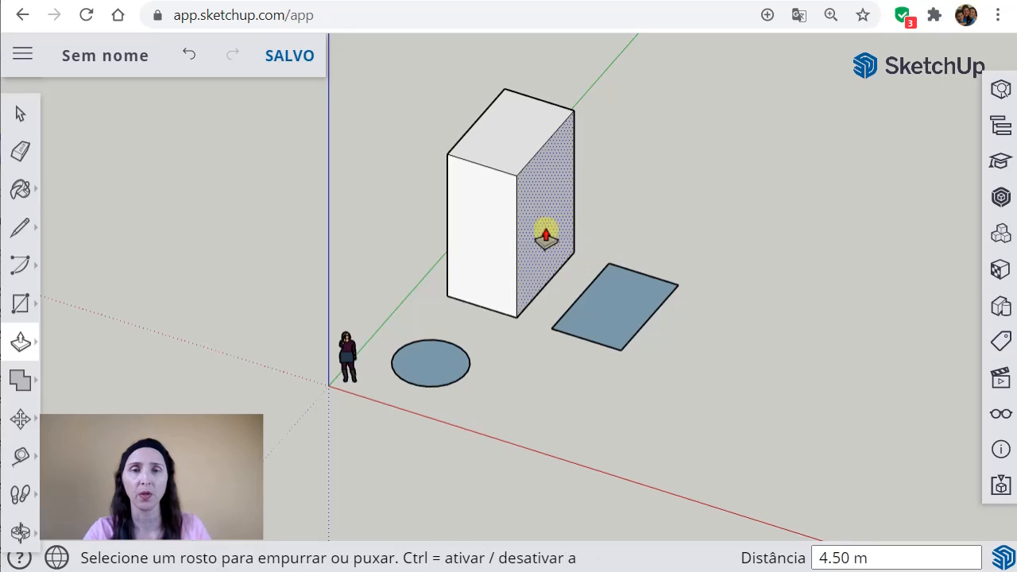
pyautogui.scroll(2, 557, 253)
pyautogui.scroll(1, 583, 257)
pyautogui.scroll(-2, 556, 286)
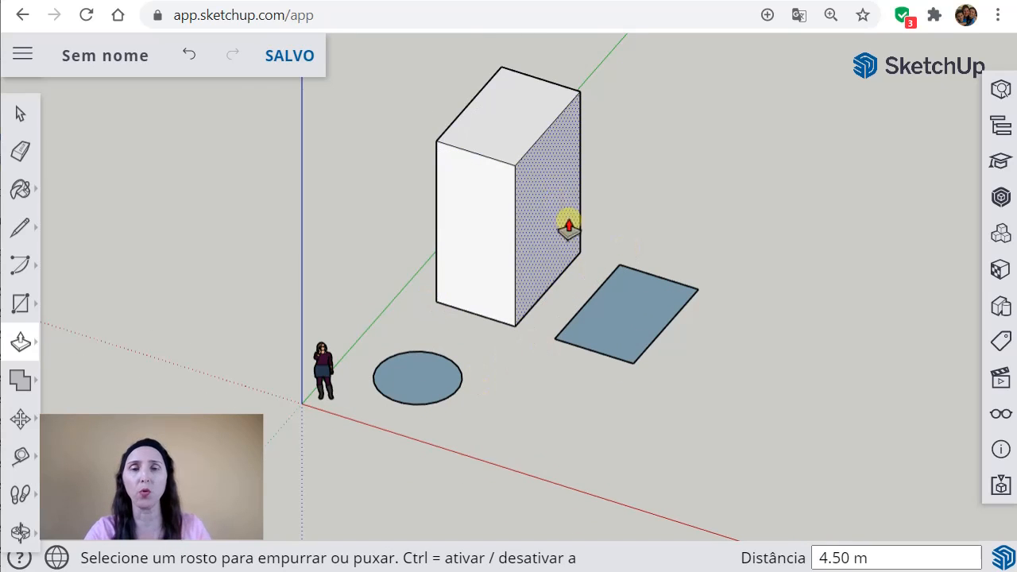
pyautogui.click(634, 314)
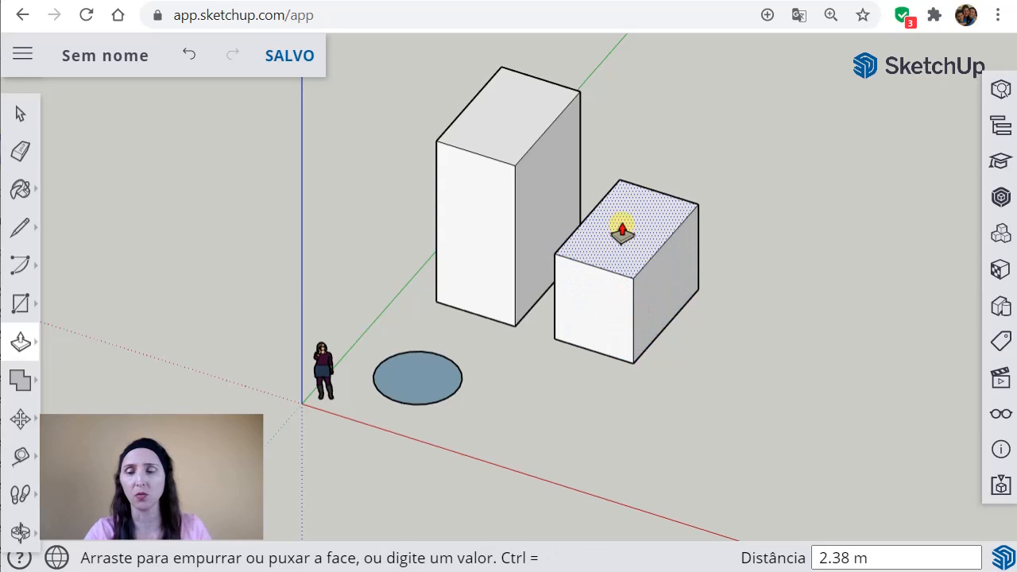
pyautogui.write('2.10')
pyautogui.press('Return')
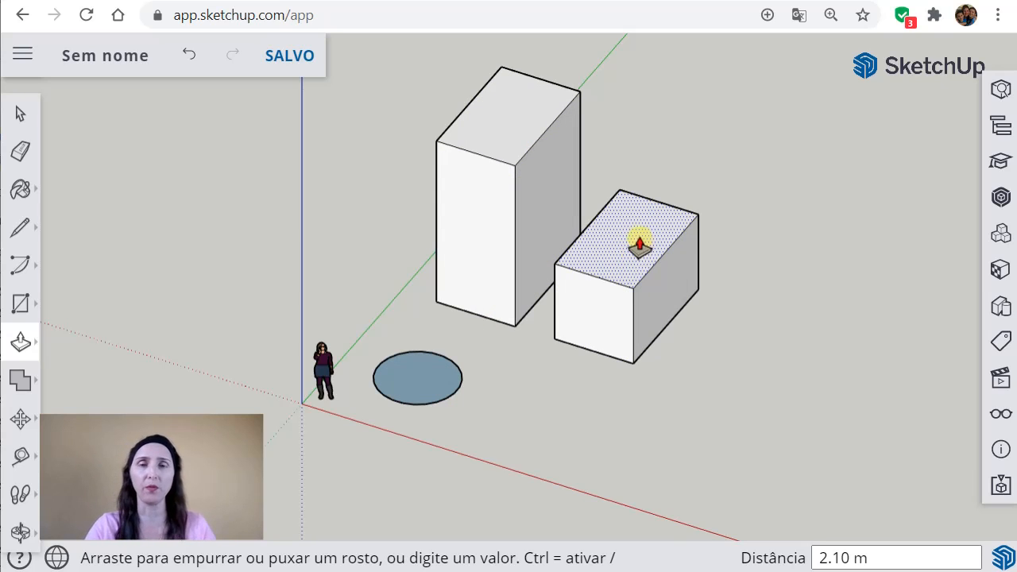
# - Raise the second box's top by 2.40 m to match the first box's height, and extrude the circle 4.50 m to the same height
pyautogui.moveTo(639, 245); pyautogui.dragTo(521, 171)
pyautogui.moveTo(541, 129); pyautogui.dragTo(521, 167)
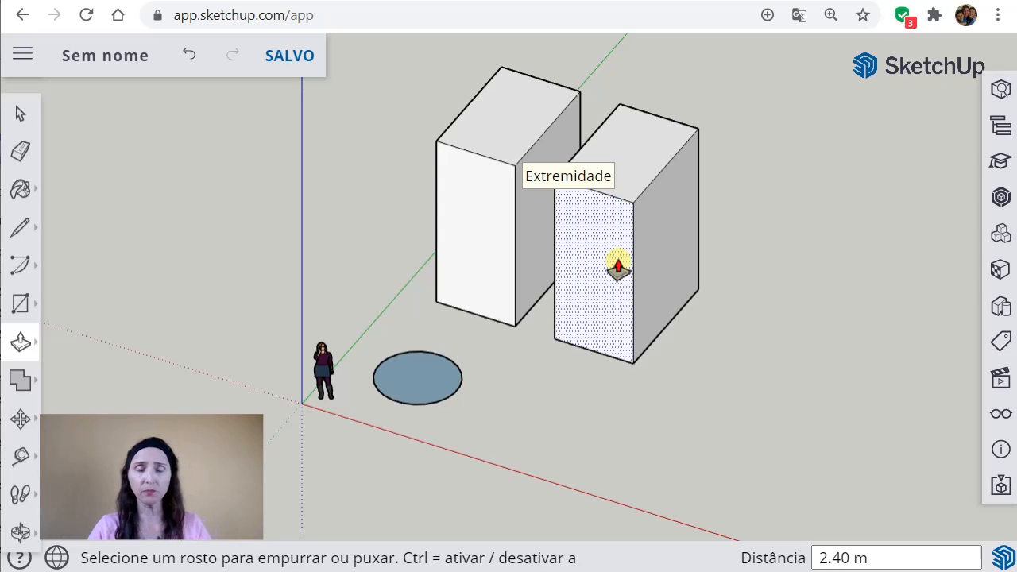
pyautogui.moveTo(421, 377); pyautogui.dragTo(477, 163)
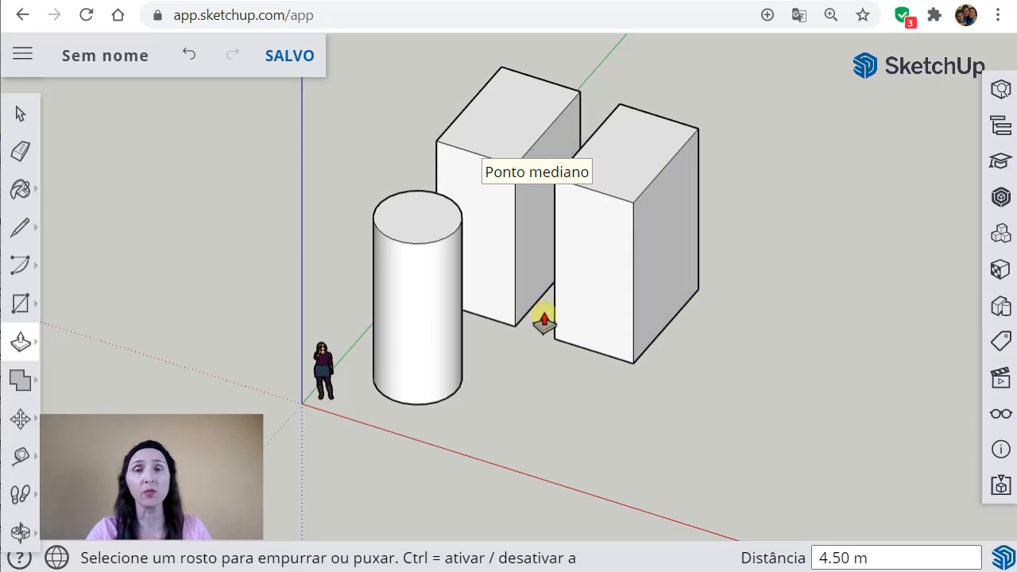
pyautogui.click(666, 262)
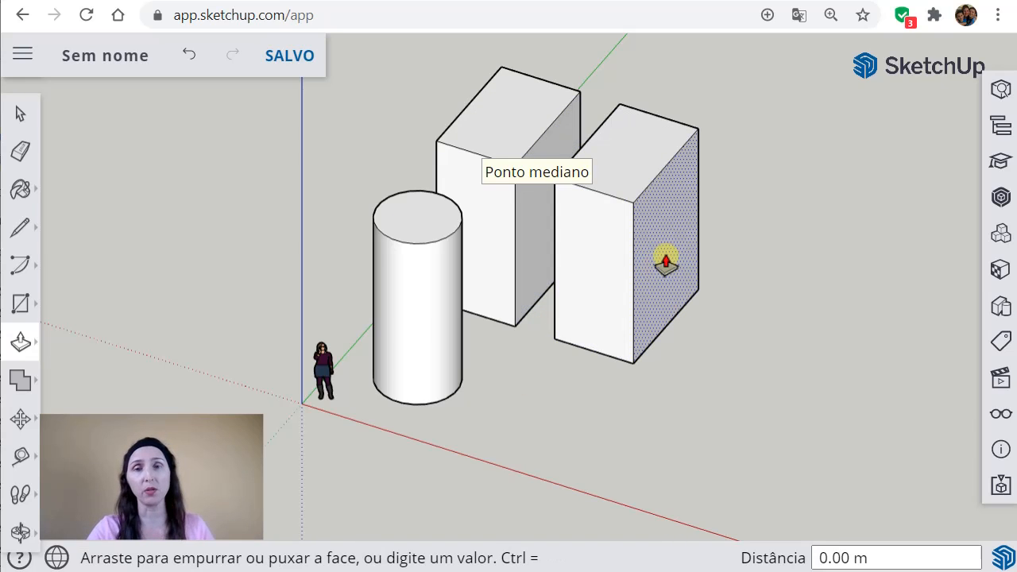
pyautogui.moveTo(666, 262); pyautogui.dragTo(671, 289)
pyautogui.press('space')
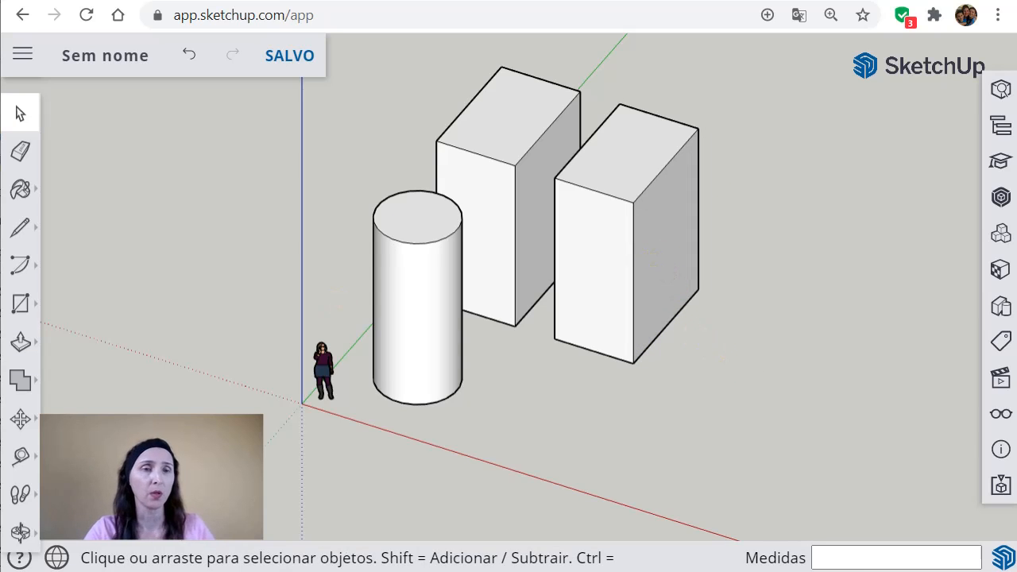
pyautogui.press('p')
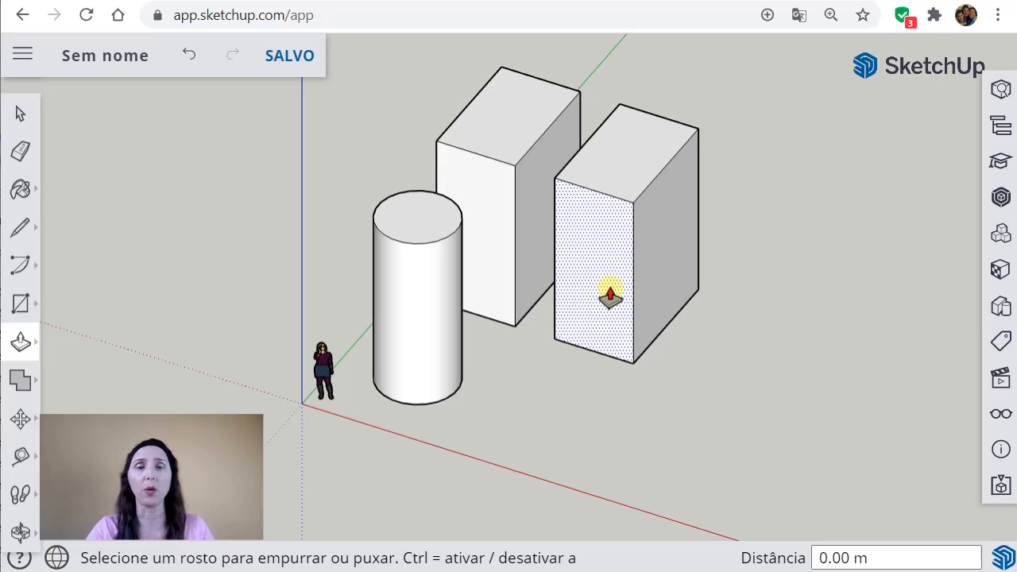
pyautogui.moveTo(604, 282); pyautogui.dragTo(550, 323)
pyautogui.press('Escape')
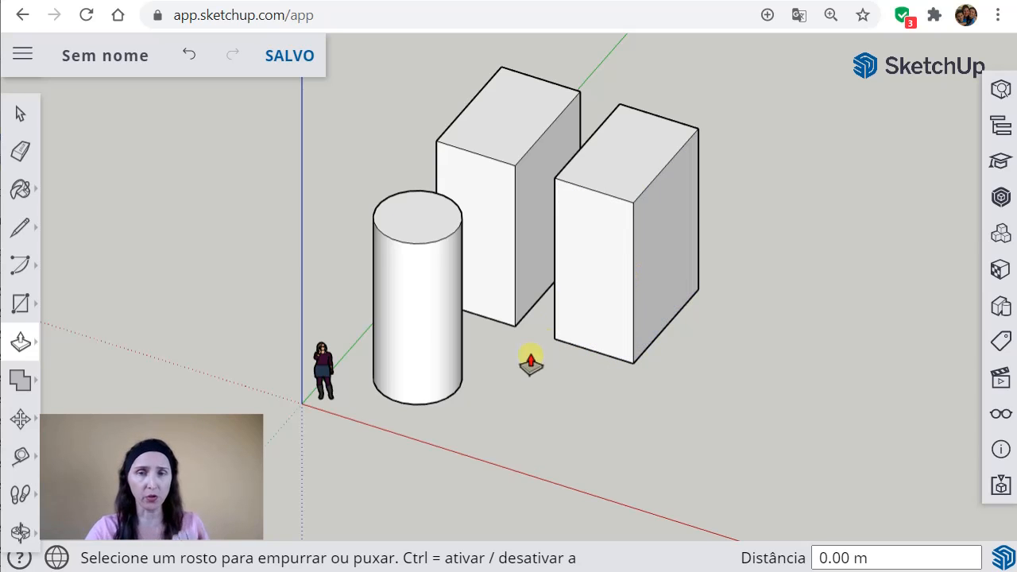
pyautogui.click(661, 254)
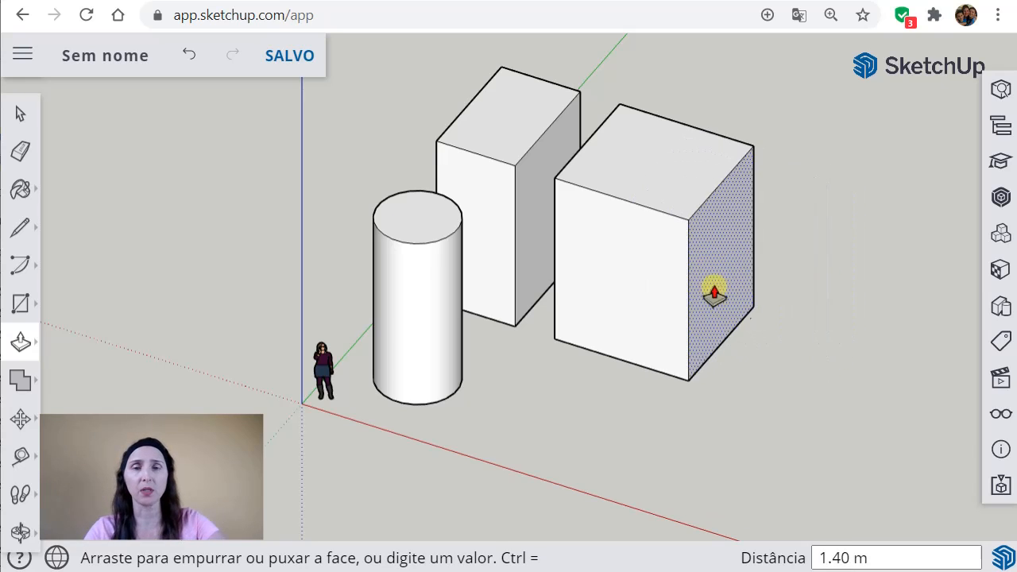
pyautogui.press('Escape')
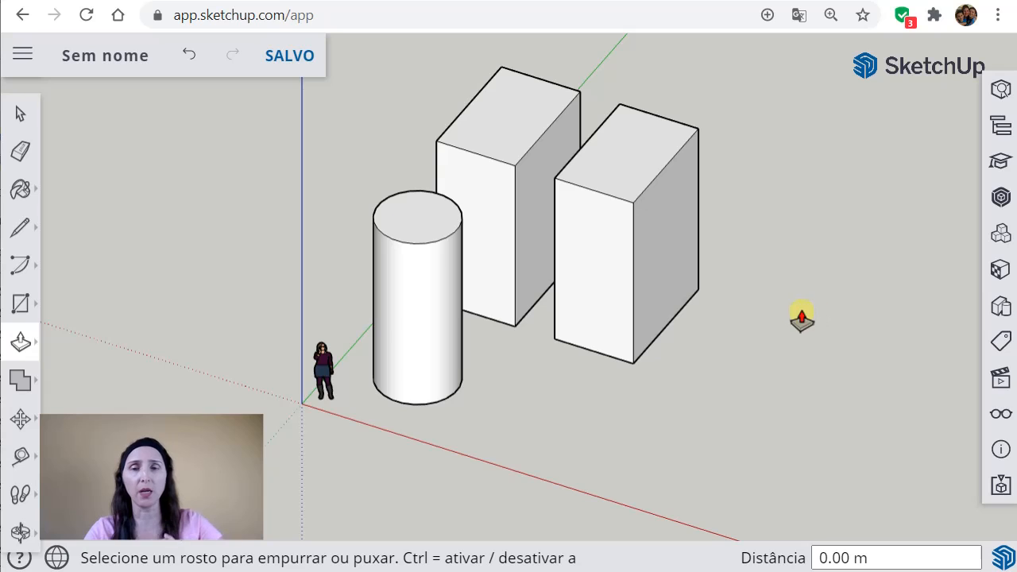
pyautogui.press('space')
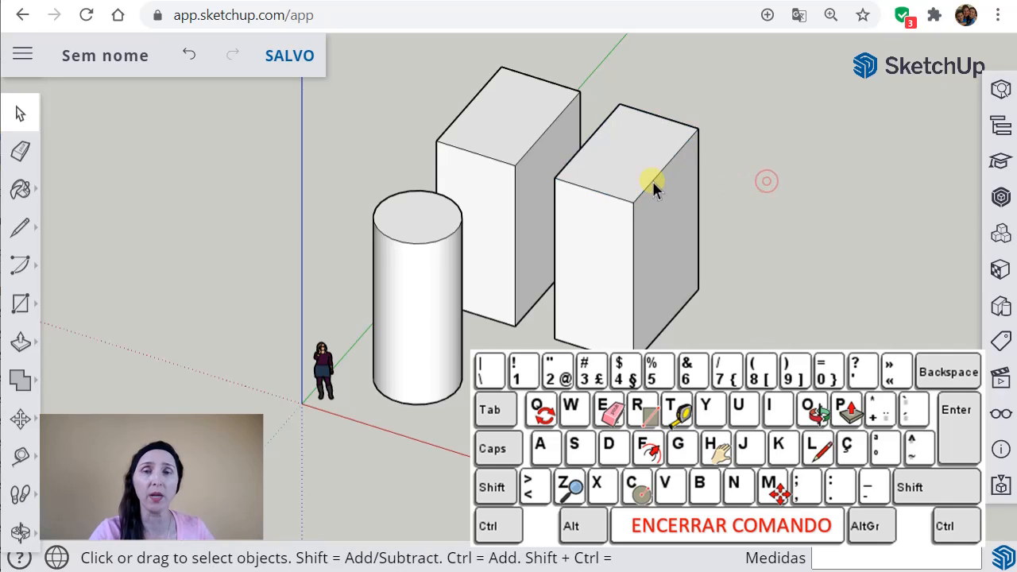
# - Select all of the second box and move it about 3.97 m across the ground by a lower corner
pyautogui.click(627, 156)
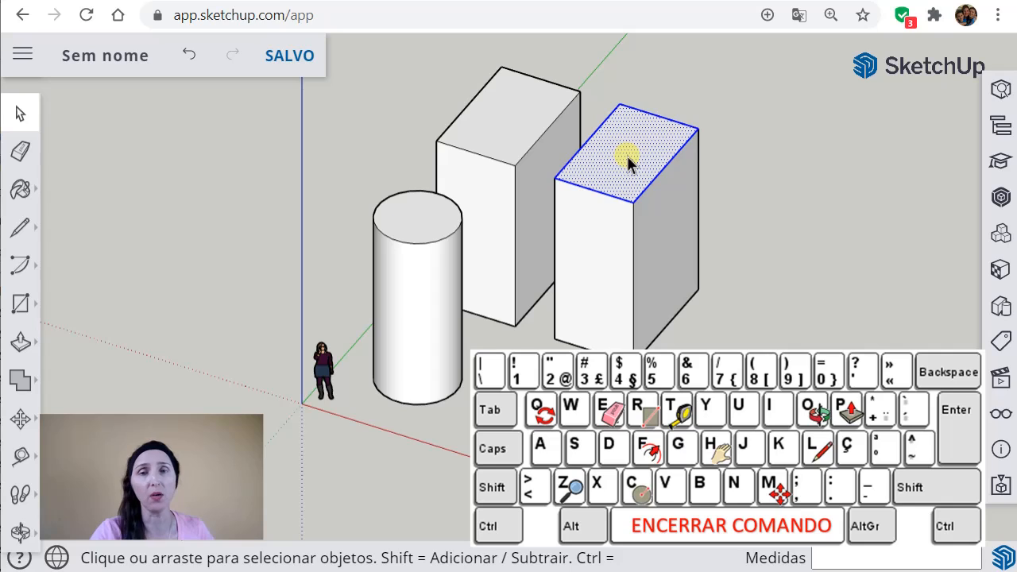
pyautogui.click(619, 252)
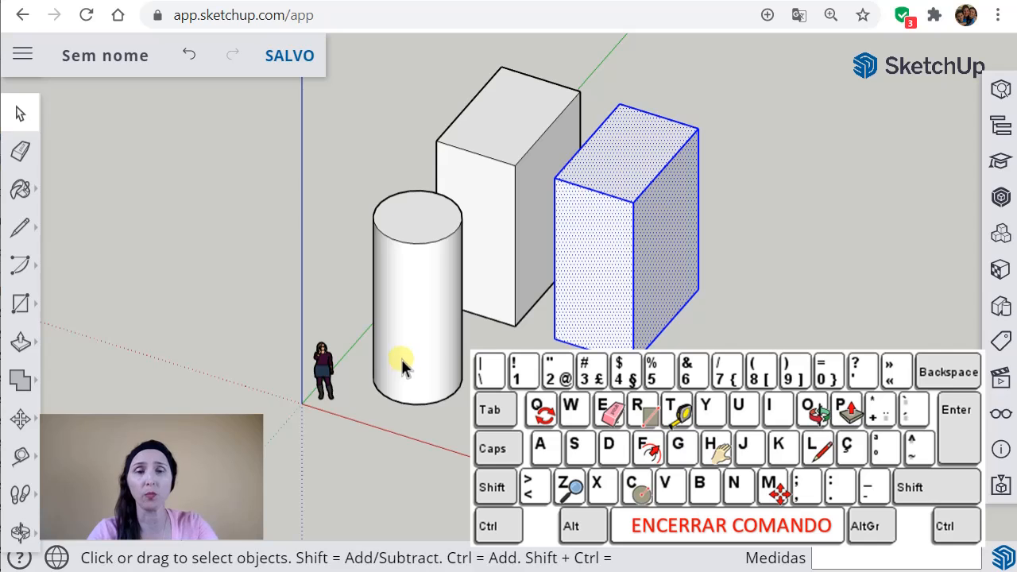
pyautogui.press('m')
pyautogui.click(635, 362)
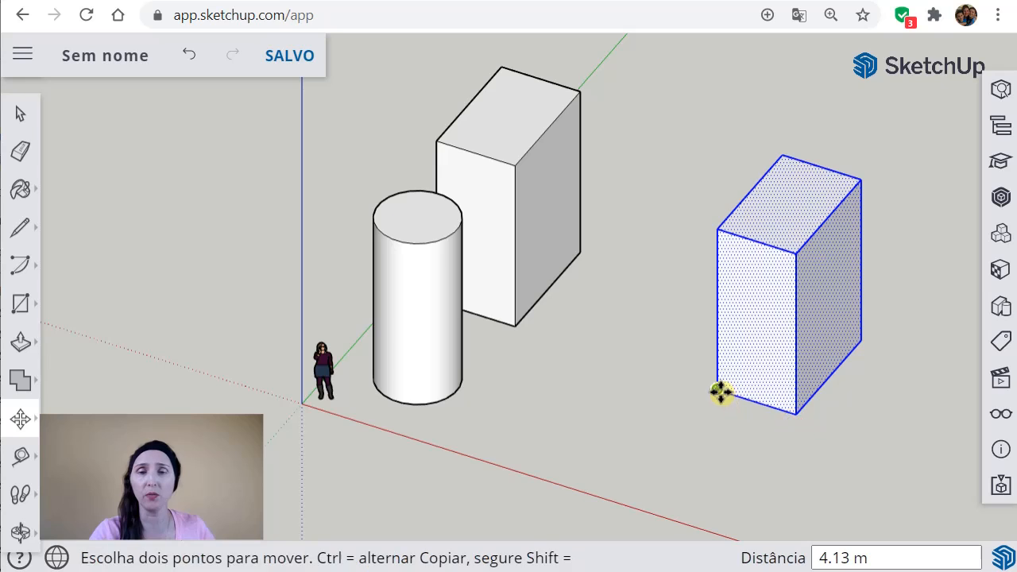
pyautogui.click(552, 428)
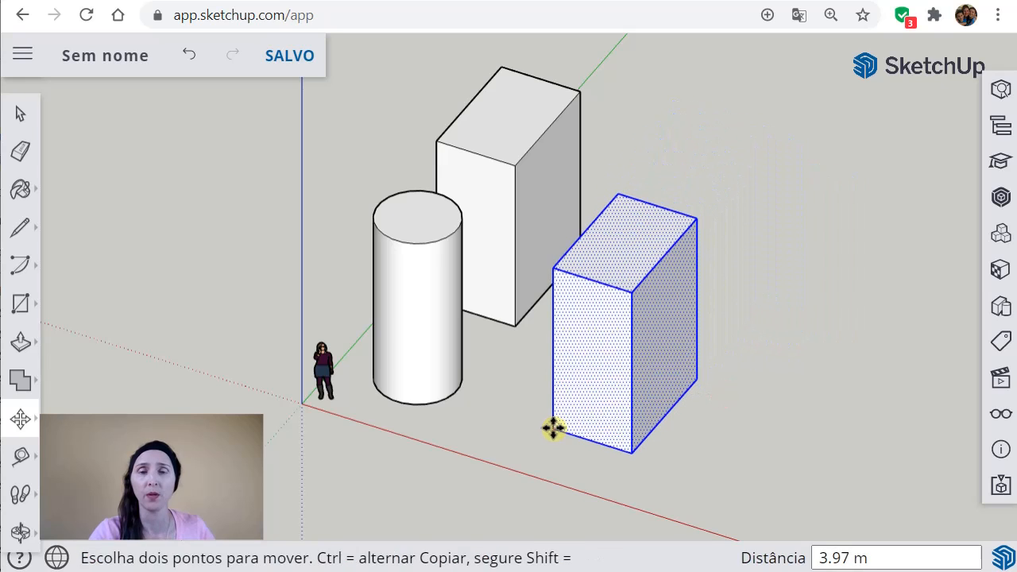
# - Move the selected box about 3.12 m so its front lower corner aligns with the first box's front lower corner along the red axis
pyautogui.click(633, 452)
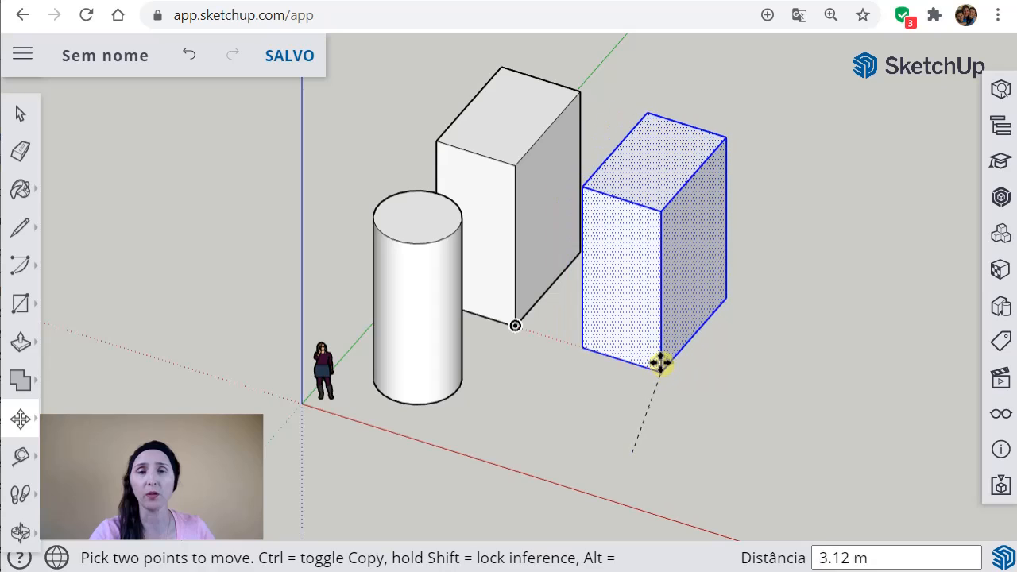
pyautogui.click(663, 366)
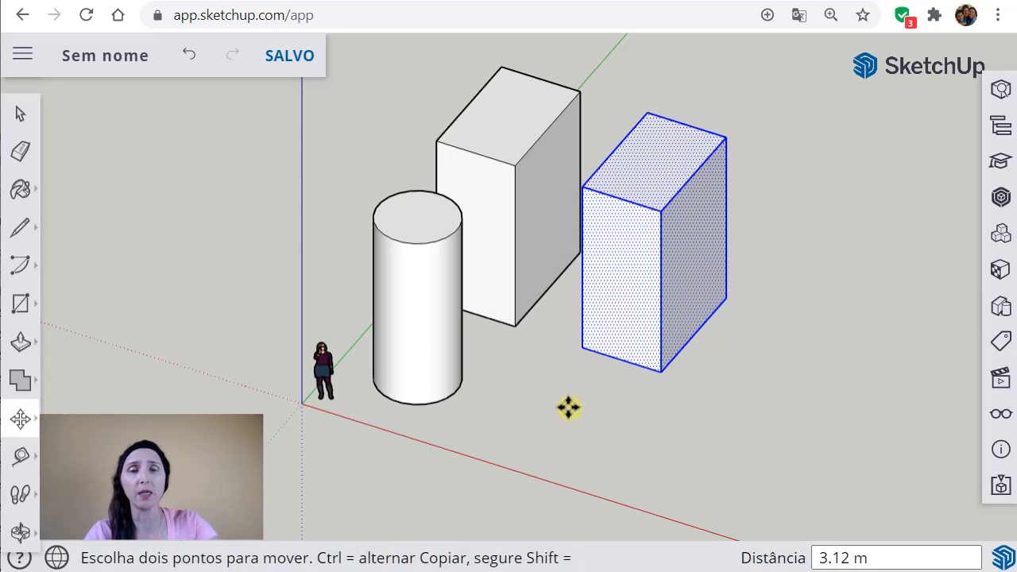
pyautogui.press('Escape')
pyautogui.press('space')
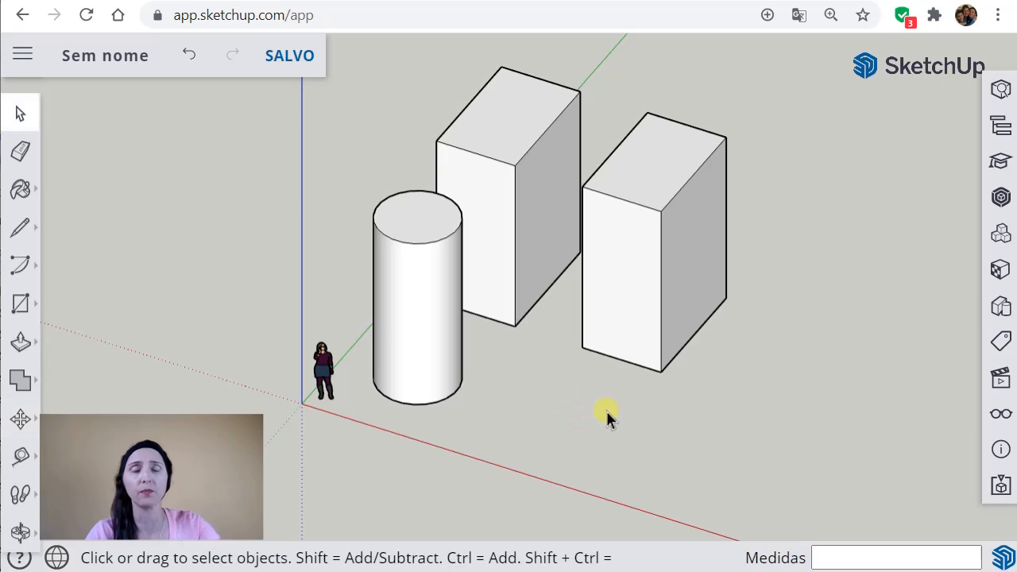
# - Move only the second box's top face about 1.15 m from its front corner to slant the box
pyautogui.click(648, 163)
pyautogui.click(22, 419)
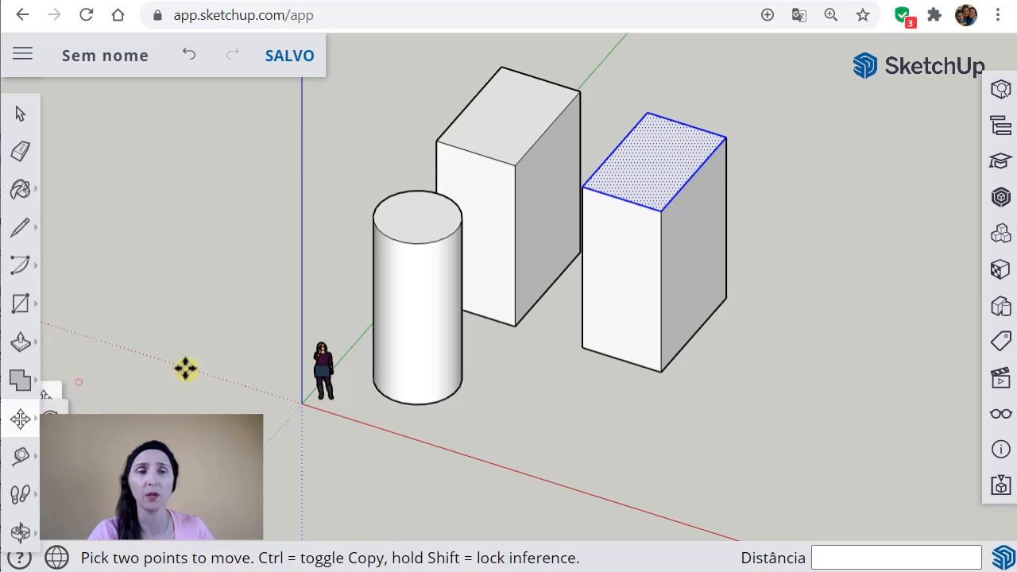
pyautogui.click(659, 209)
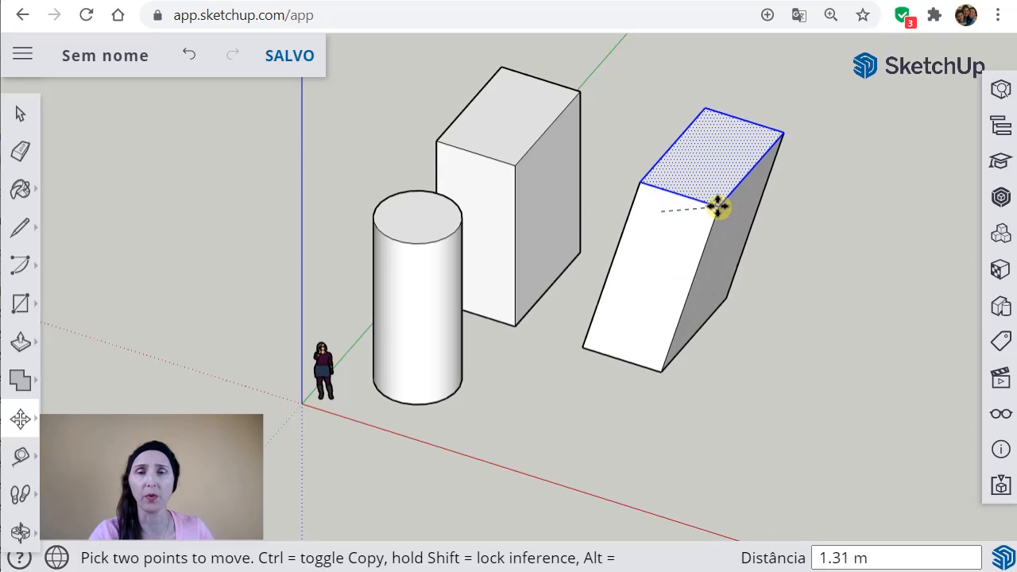
pyautogui.click(780, 279)
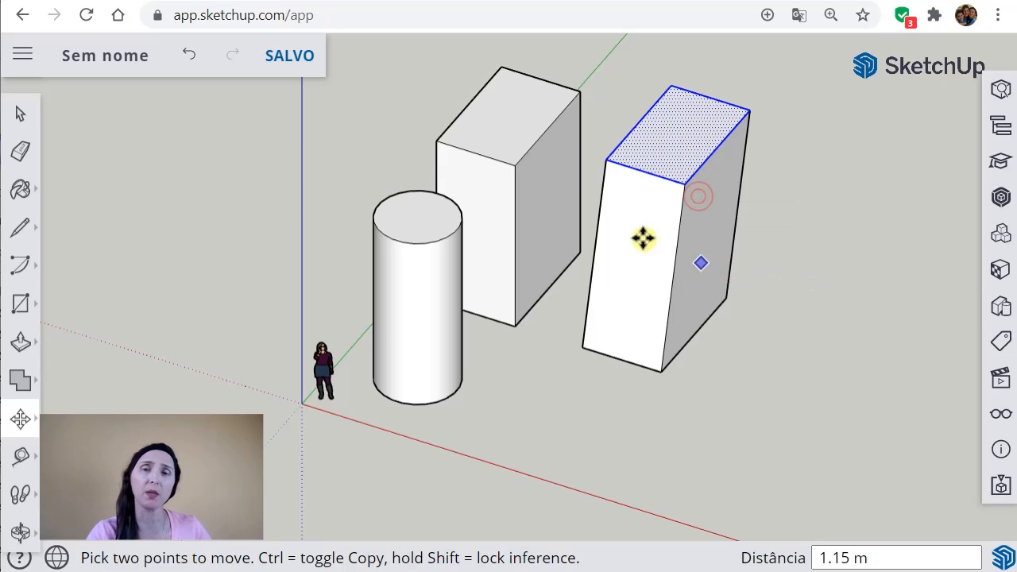
pyautogui.press('space')
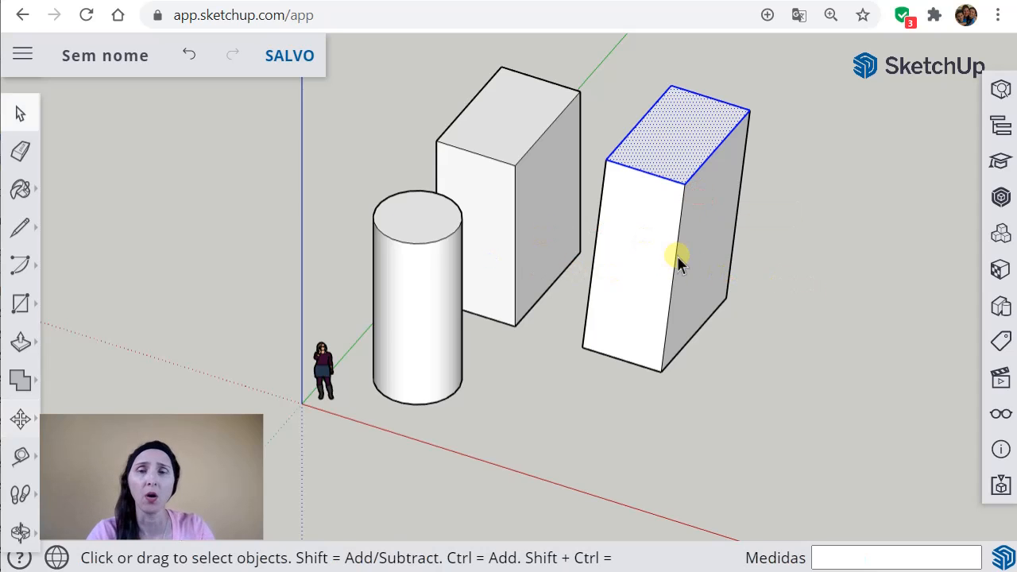
# - Select the slanted box's side face and examine the deformed shape from another angle
pyautogui.click(705, 214)
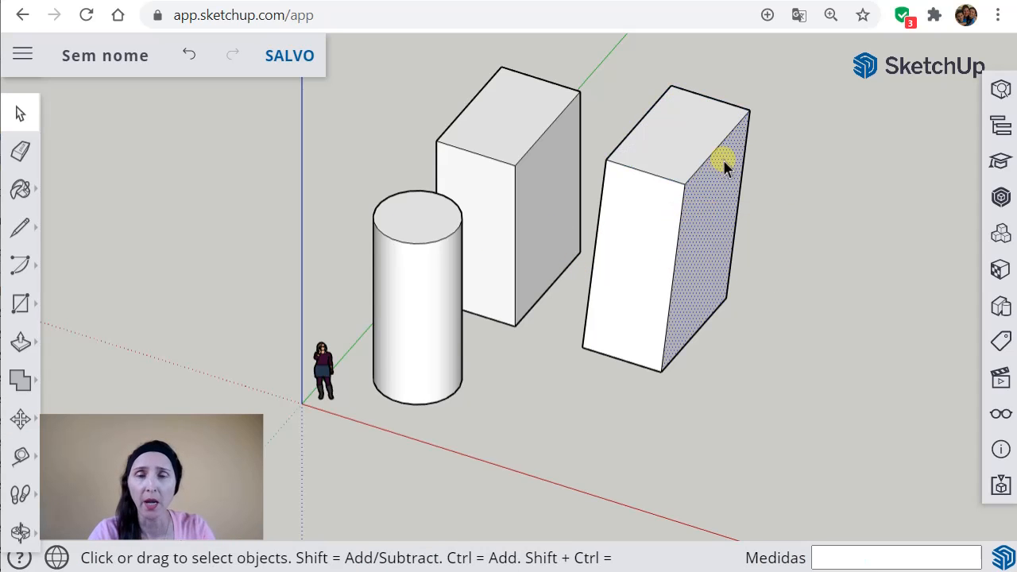
pyautogui.press('o')
pyautogui.moveTo(550, 394); pyautogui.dragTo(700, 291)
pyautogui.moveTo(701, 290); pyautogui.dragTo(463, 364, button='middle')
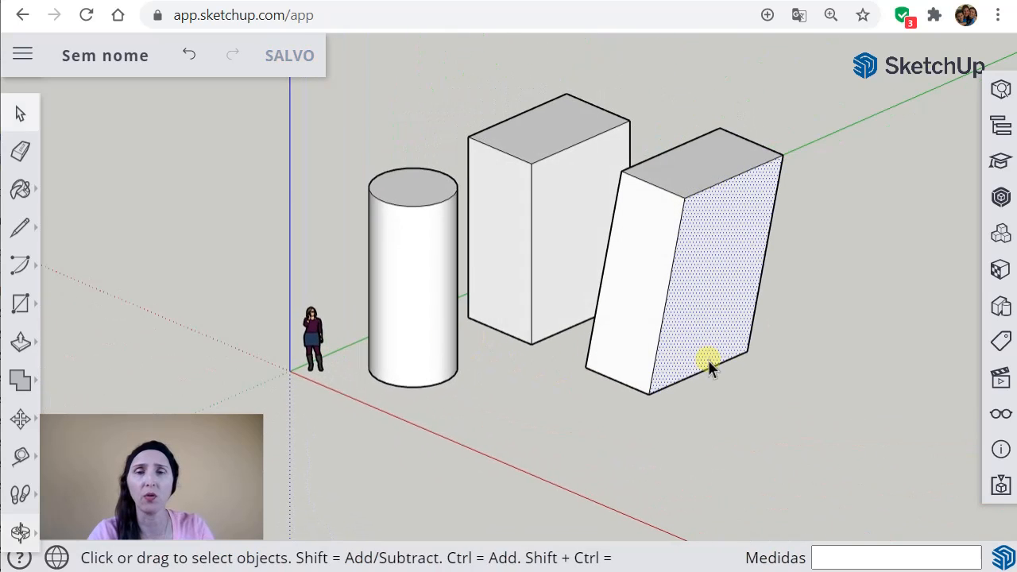
# - Move only the upper right edge of the slanted box 1.00 m inward along the red axis to taper the box
pyautogui.moveTo(709, 366); pyautogui.dragTo(716, 343, button='middle')
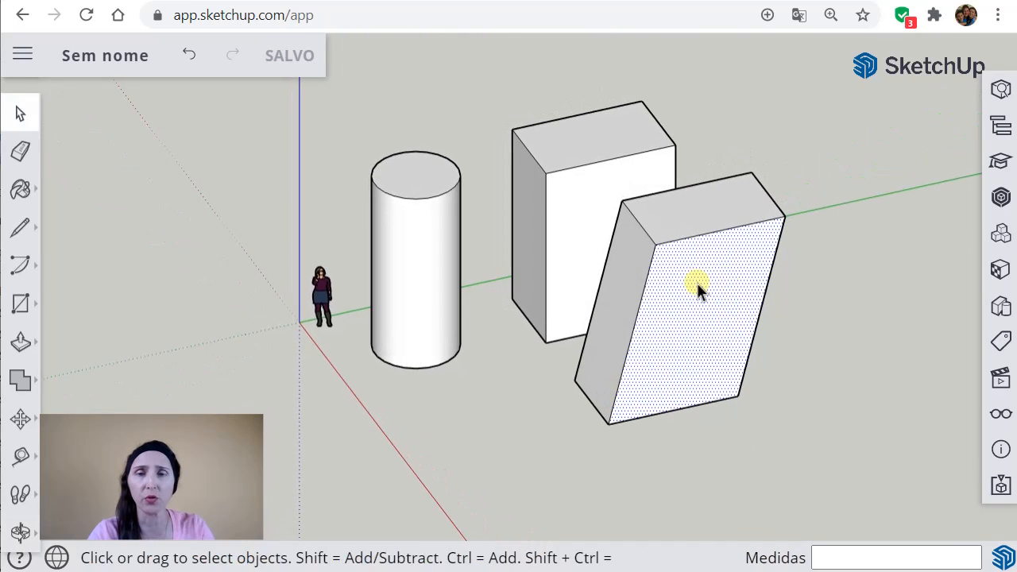
pyautogui.click(713, 211)
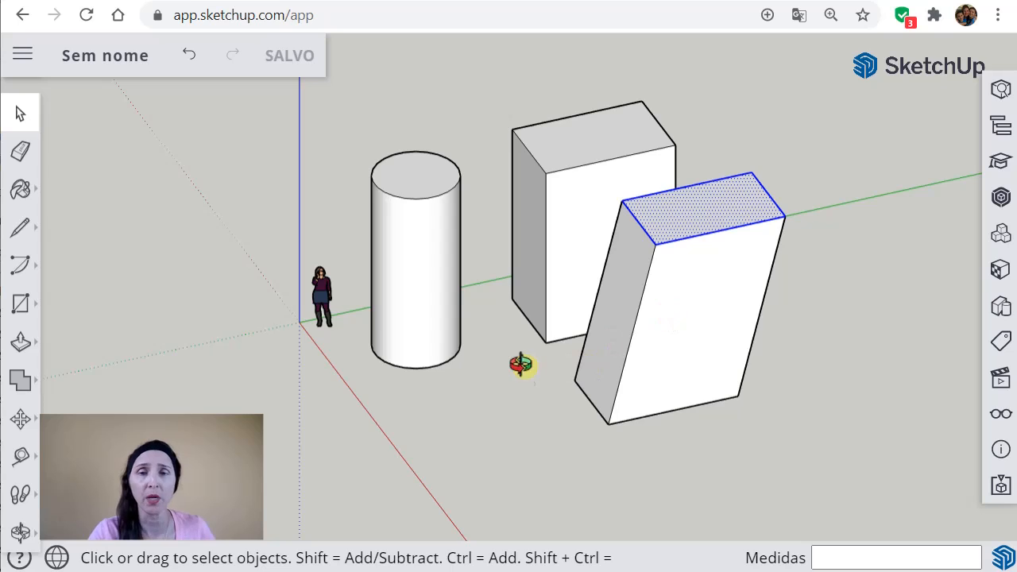
pyautogui.moveTo(522, 365); pyautogui.dragTo(812, 247, button='middle')
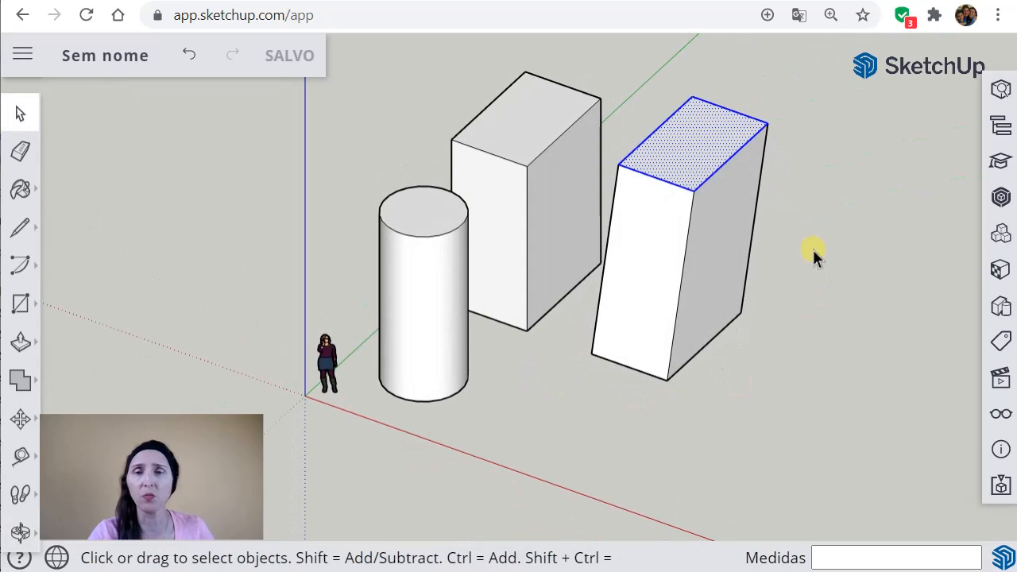
pyautogui.click(738, 150)
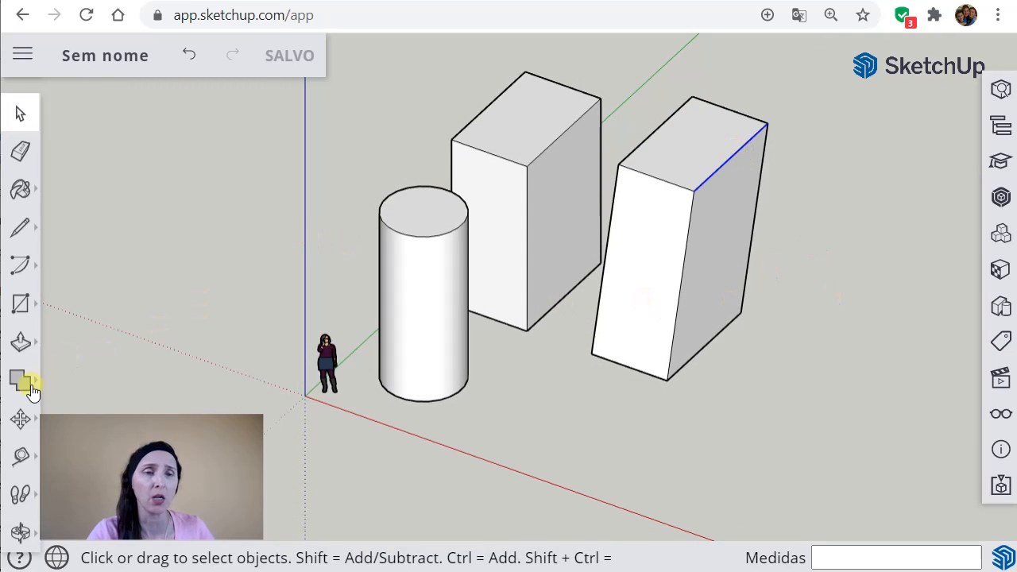
pyautogui.click(21, 417)
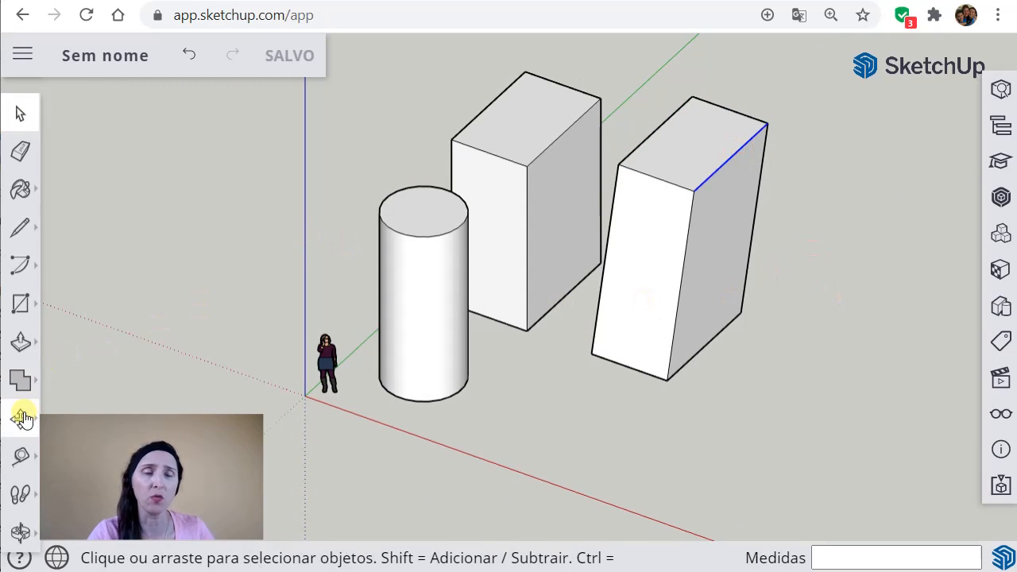
pyautogui.click(721, 169)
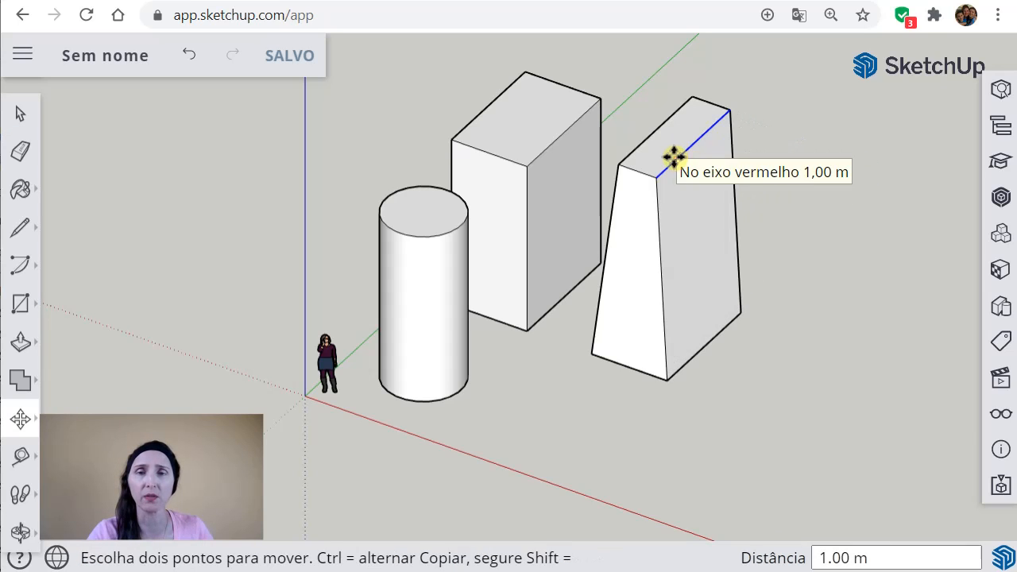
pyautogui.click(674, 156)
# - Examine the tapered box from several angles, including its sloped and narrowed sides
pyautogui.press('o')
pyautogui.moveTo(832, 286); pyautogui.dragTo(677, 248)
pyautogui.press('m')
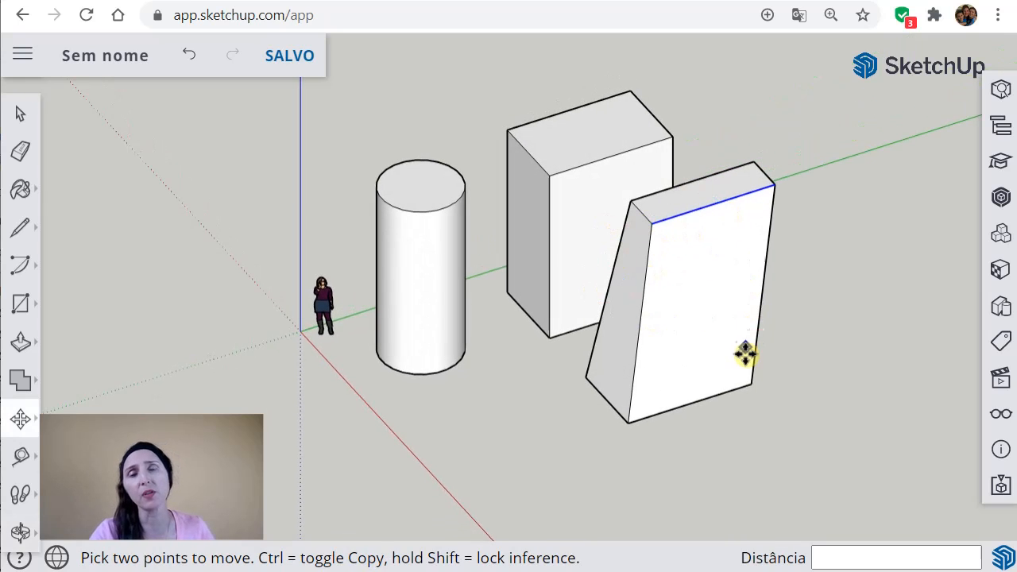
pyautogui.press('o')
pyautogui.moveTo(628, 403); pyautogui.dragTo(681, 411)
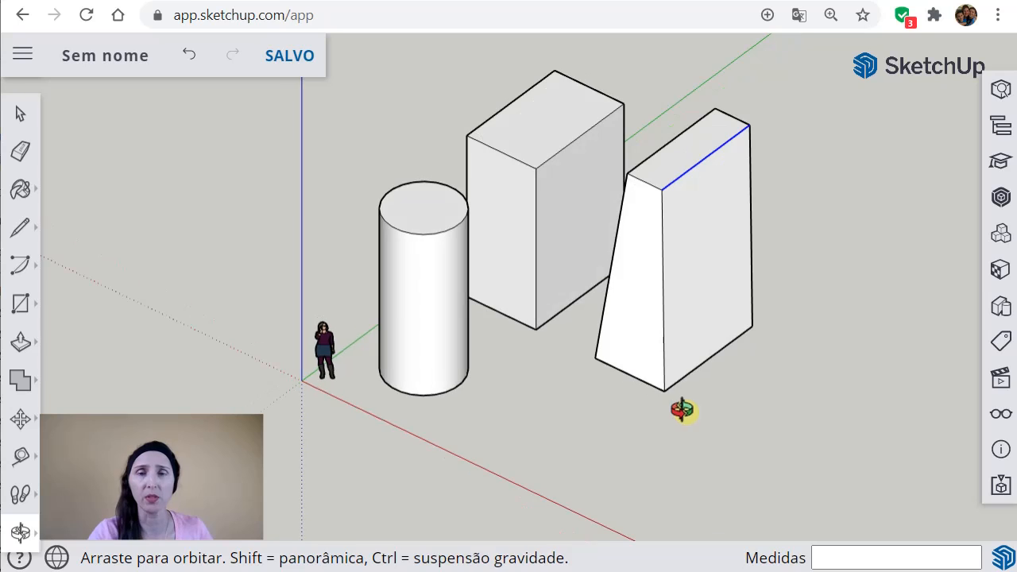
pyautogui.press('m')
pyautogui.scroll(-3, 702, 392)
pyautogui.press('o')
pyautogui.moveTo(765, 422); pyautogui.dragTo(756, 420)
pyautogui.press('m')
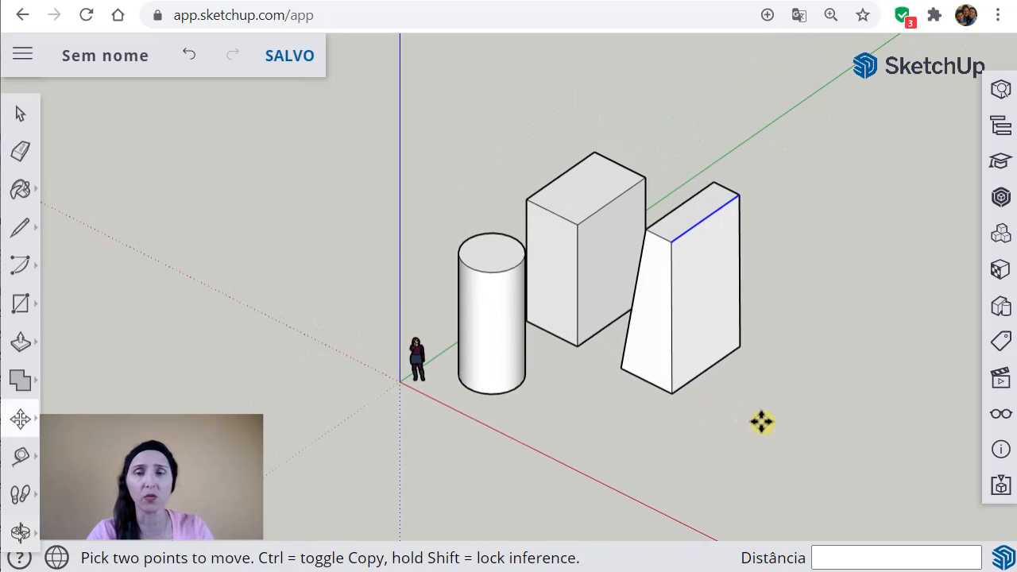
# - Draw two partly overlapping rectangles on the empty ground beside the tapered box, the first about 2.22 m by 5.69 m
pyautogui.keyDown('shift'); pyautogui.moveTo(761, 420); pyautogui.dragTo(424, 315, button='middle'); pyautogui.keyUp('shift')
pyautogui.click(21, 304)
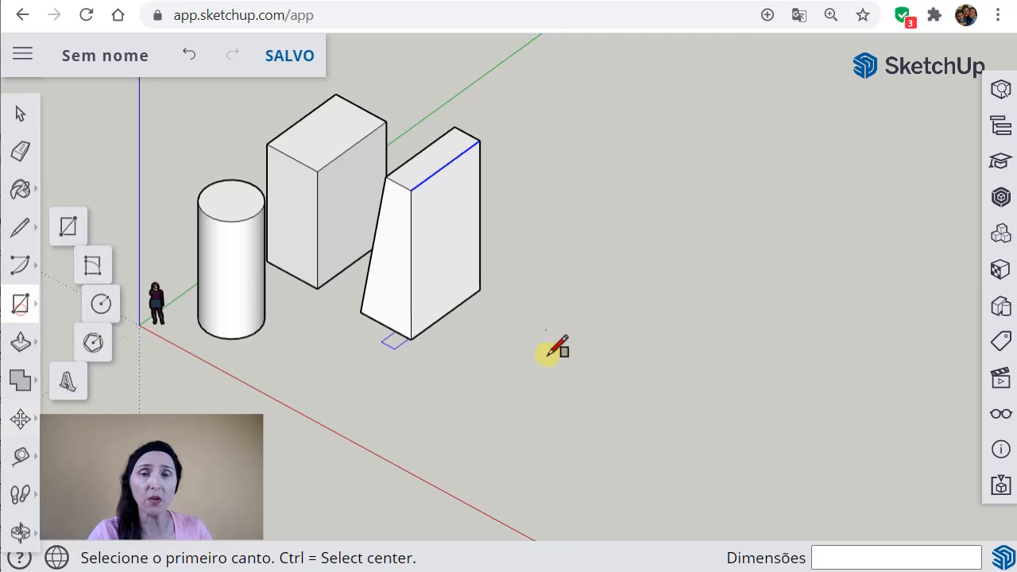
pyautogui.click(74, 220)
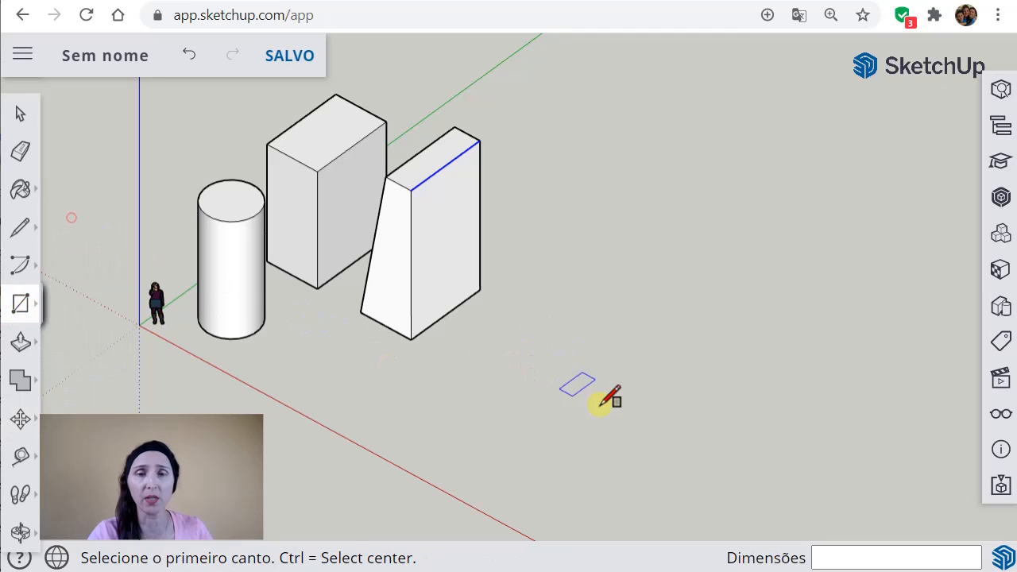
pyautogui.click(533, 377)
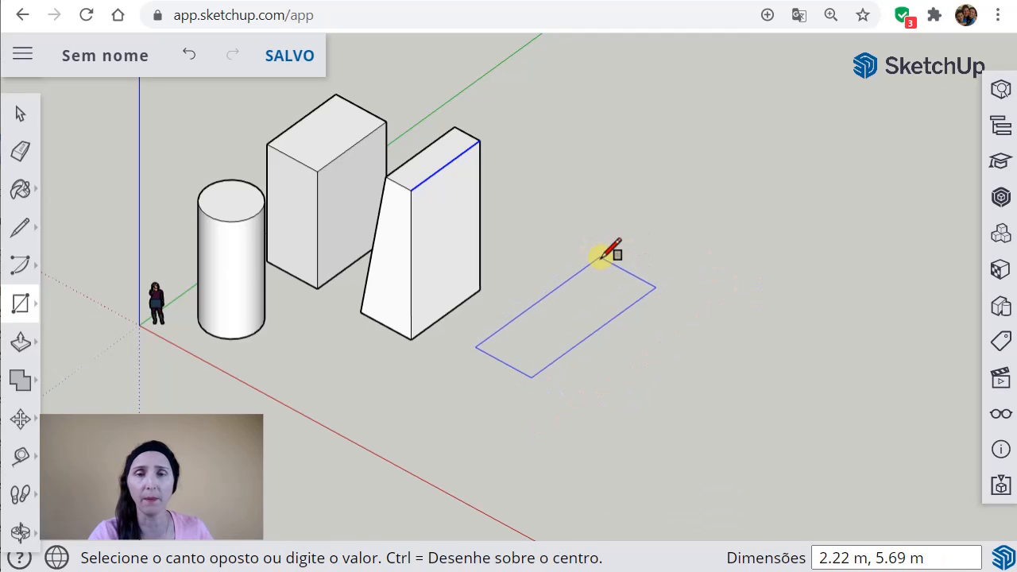
pyautogui.click(602, 256)
pyautogui.click(558, 321)
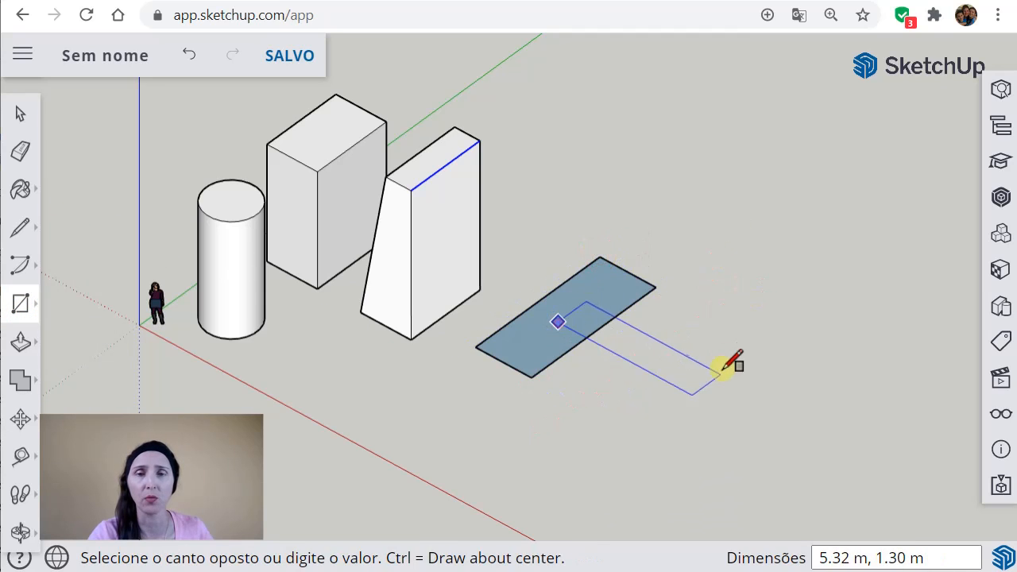
pyautogui.click(751, 285)
# - Draw a closed, notched six-sided outline with the Line tool on the ground beside the overlapping rectangles
pyautogui.click(20, 227)
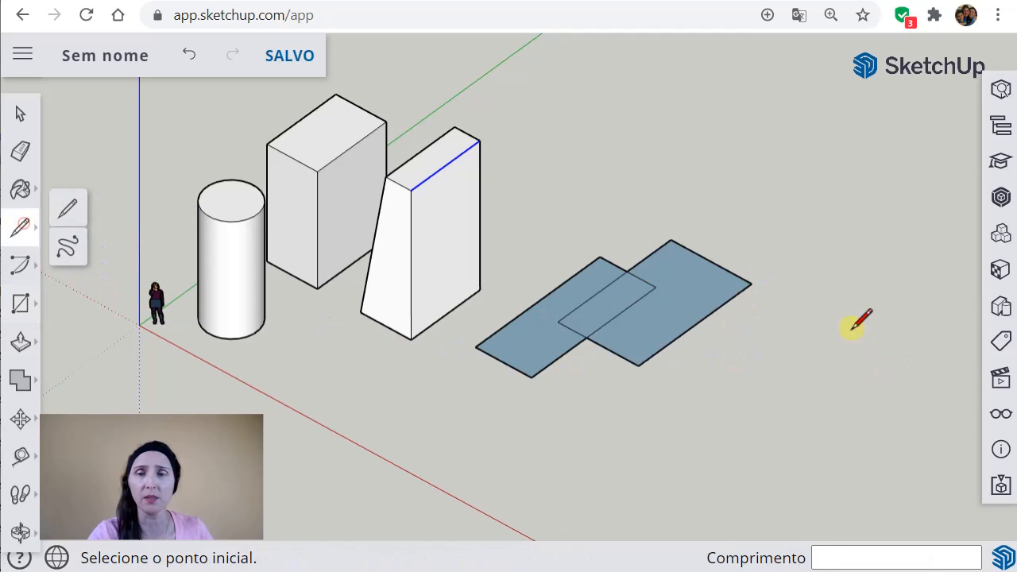
pyautogui.click(709, 368)
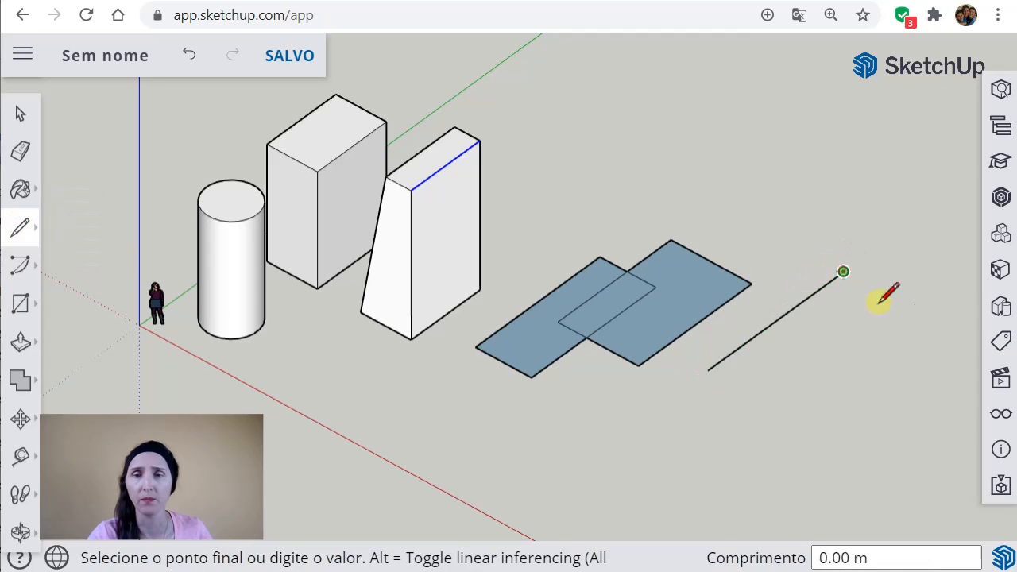
pyautogui.click(953, 332)
pyautogui.click(843, 410)
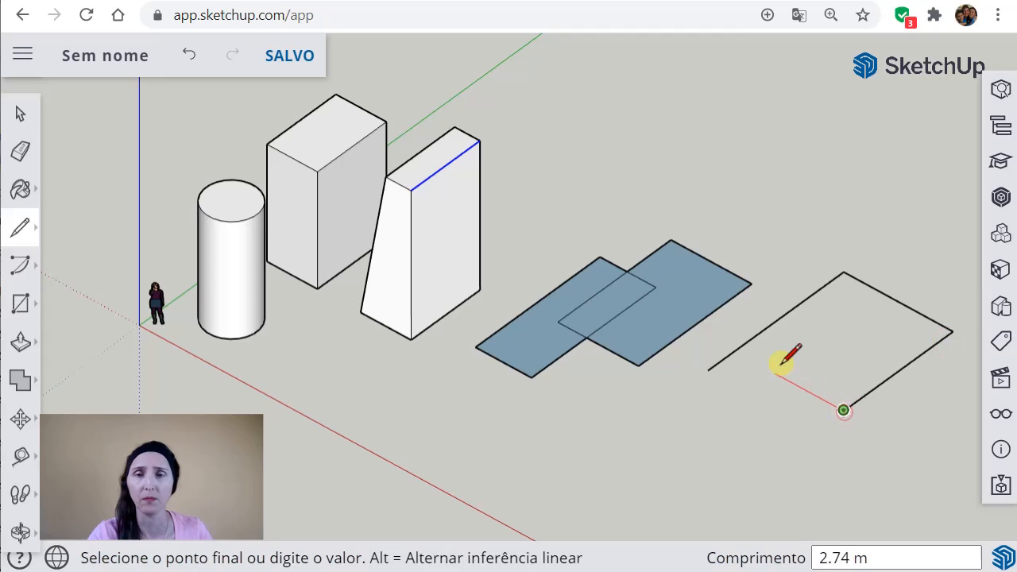
pyautogui.click(775, 373)
pyautogui.click(748, 391)
pyautogui.click(708, 369)
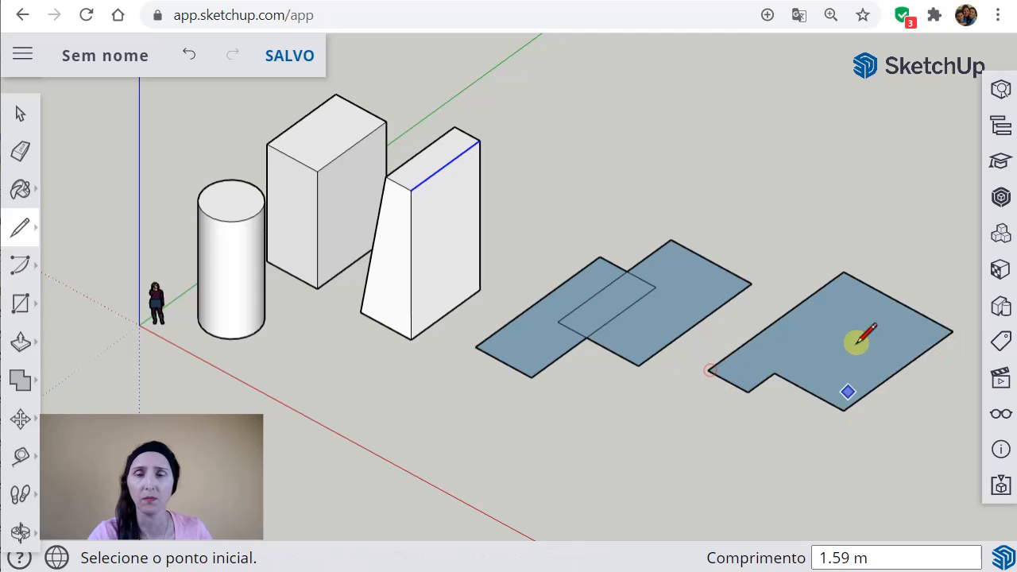
# - Divide the notched face with a line about 4.33 m long parallel to the red axis and select its parts individually
pyautogui.click(797, 304)
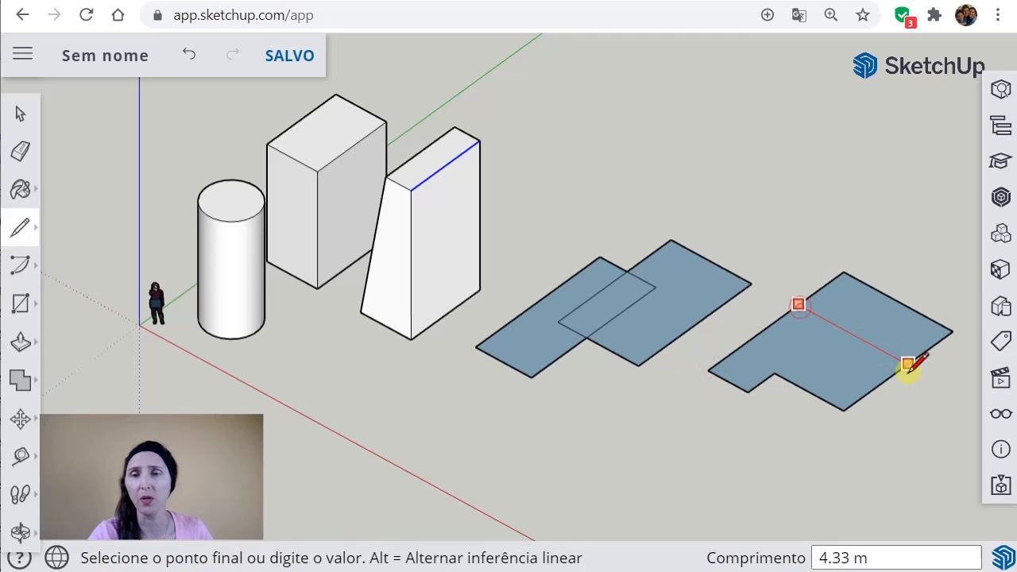
pyautogui.click(909, 365)
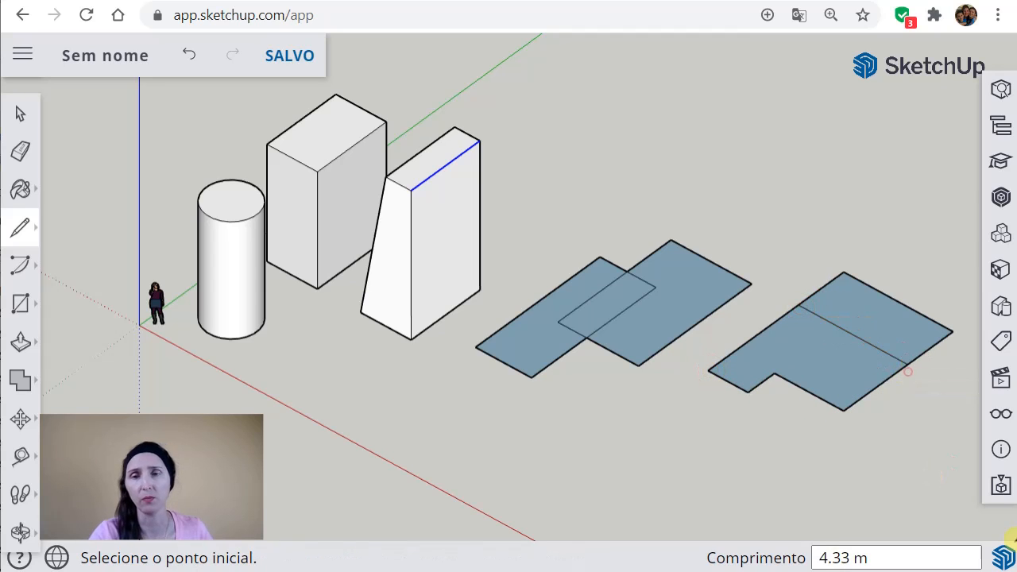
pyautogui.click(16, 116)
pyautogui.click(817, 364)
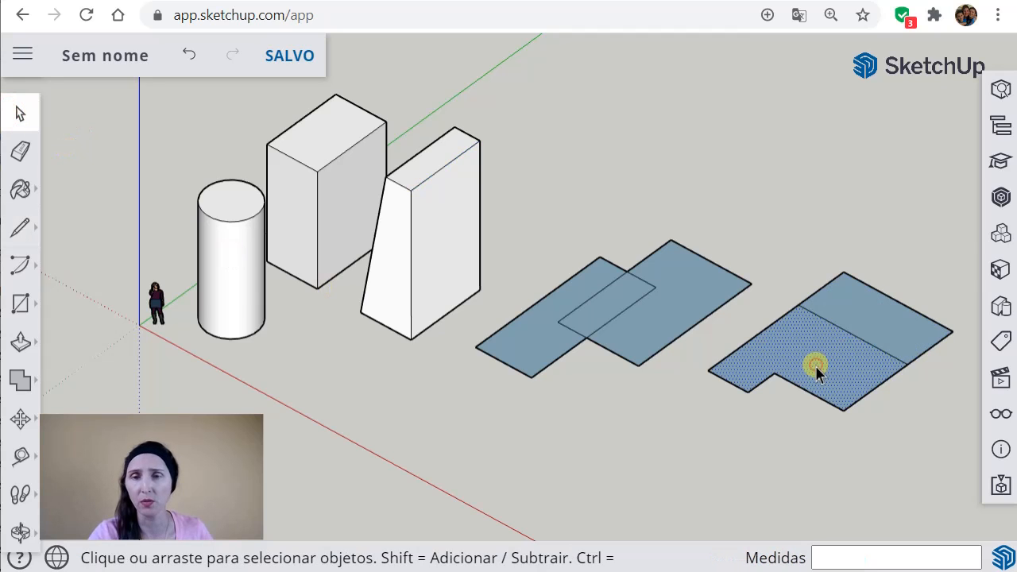
pyautogui.click(861, 319)
pyautogui.click(836, 354)
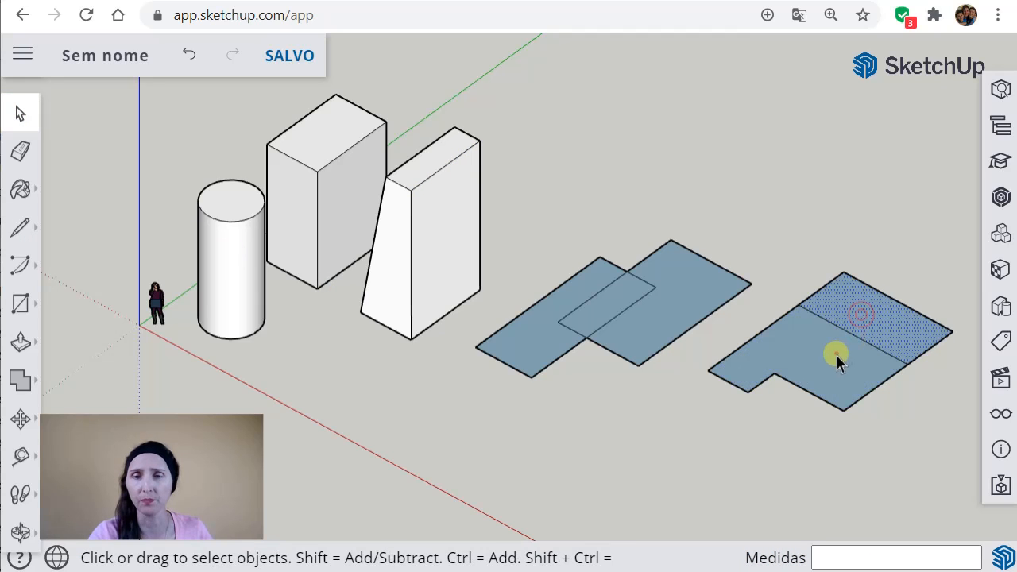
# - Select the separate regions of the overlapping rectangles one at a time to check how the shapes divide each other
pyautogui.click(632, 313)
pyautogui.click(612, 302)
pyautogui.click(523, 344)
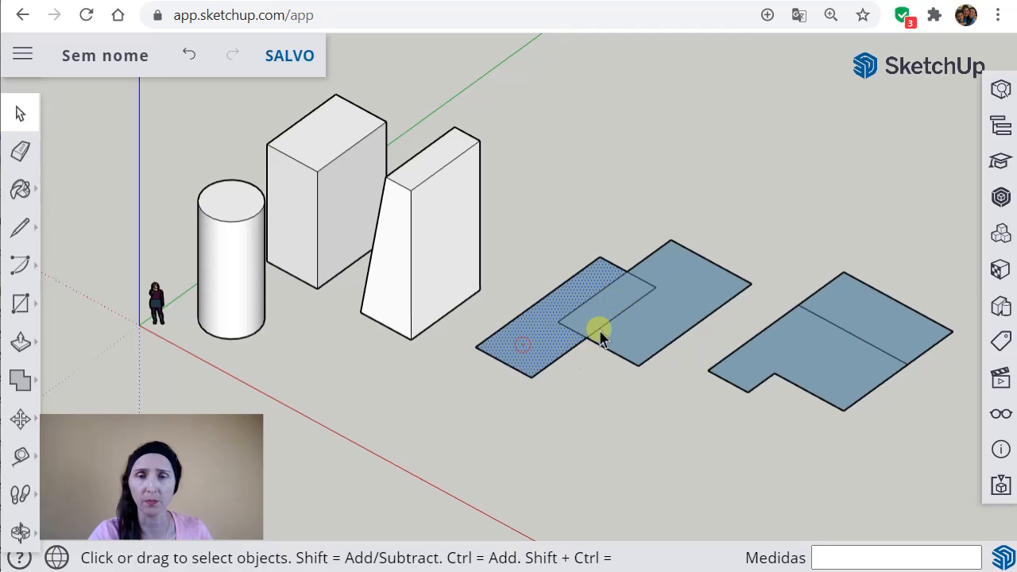
pyautogui.click(628, 317)
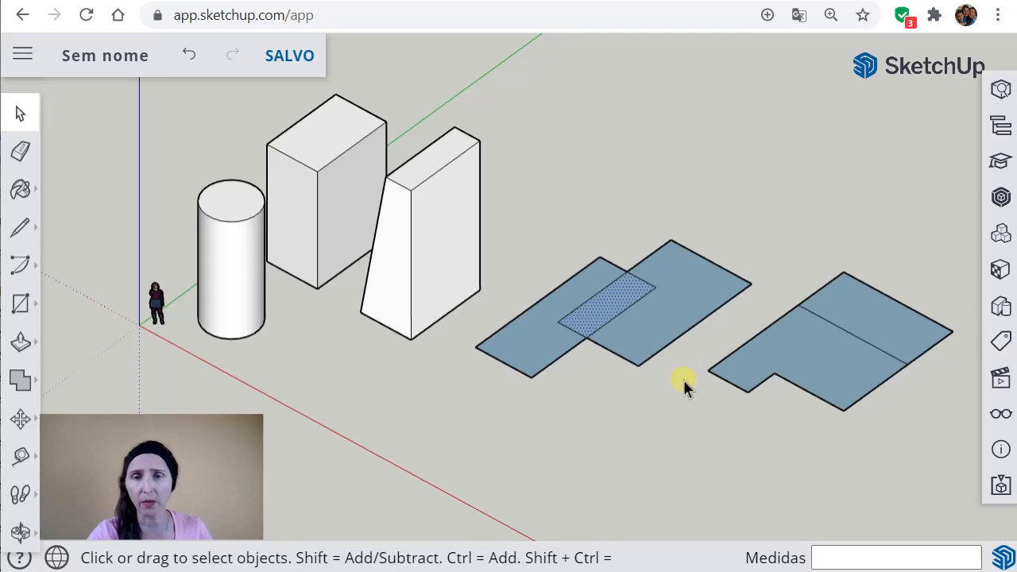
pyautogui.click(635, 334)
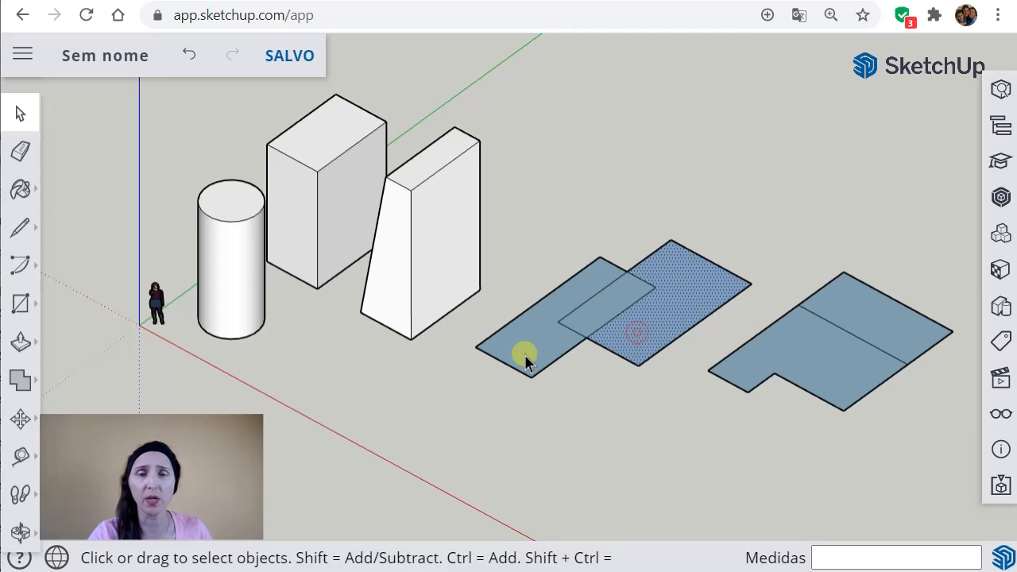
pyautogui.click(651, 335)
pyautogui.click(543, 342)
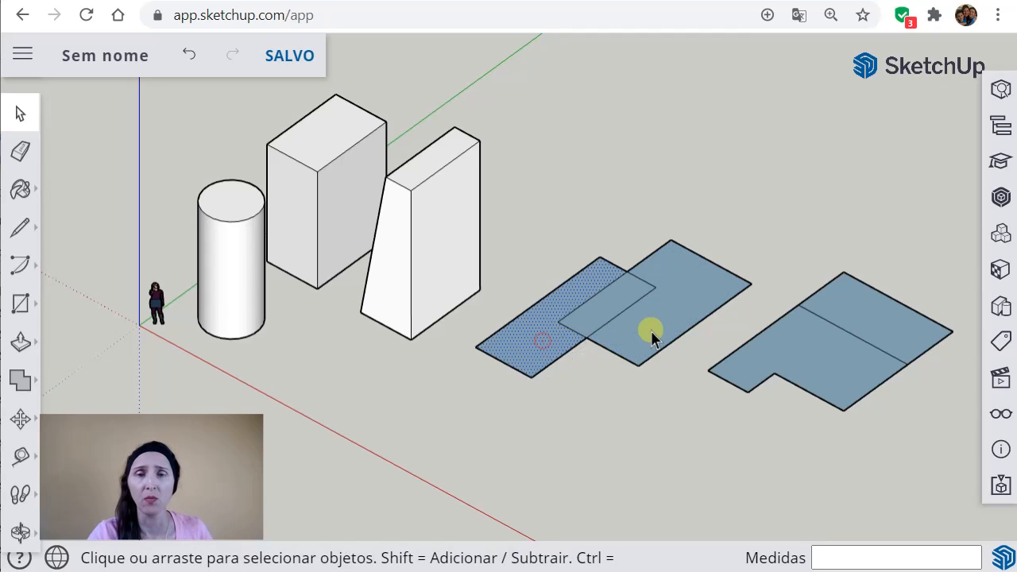
pyautogui.click(651, 331)
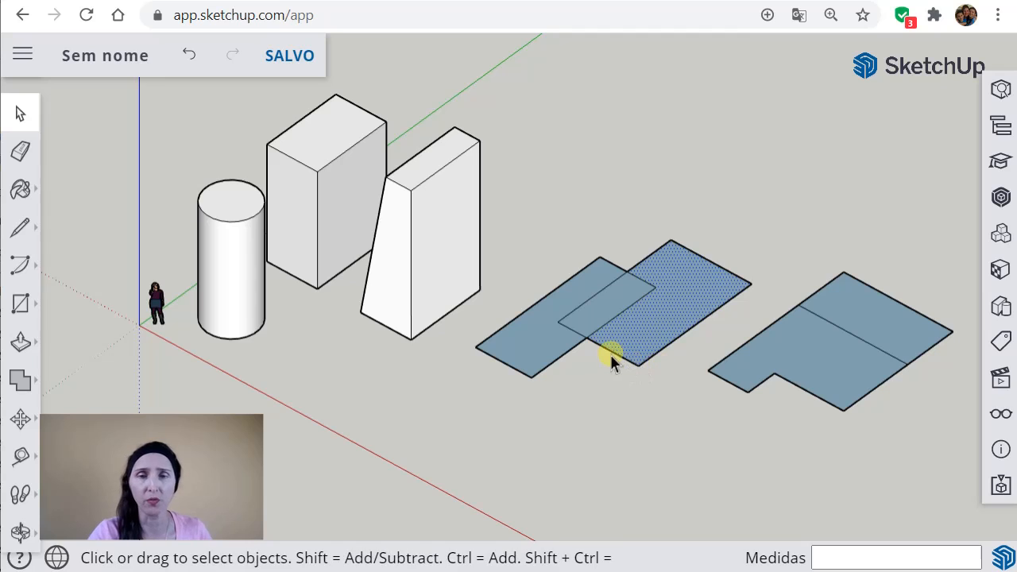
# - Select the overlapping rectangles with all their edges as a whole, clear the selection, and demonstrate a selection window around them
pyautogui.moveTo(535, 377); pyautogui.dragTo(557, 363)
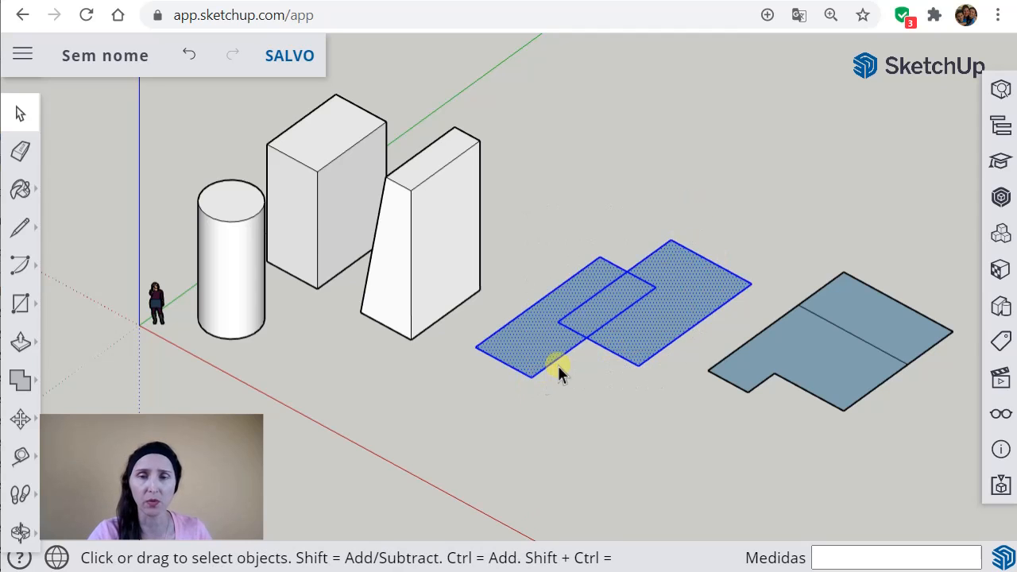
pyautogui.click(724, 209)
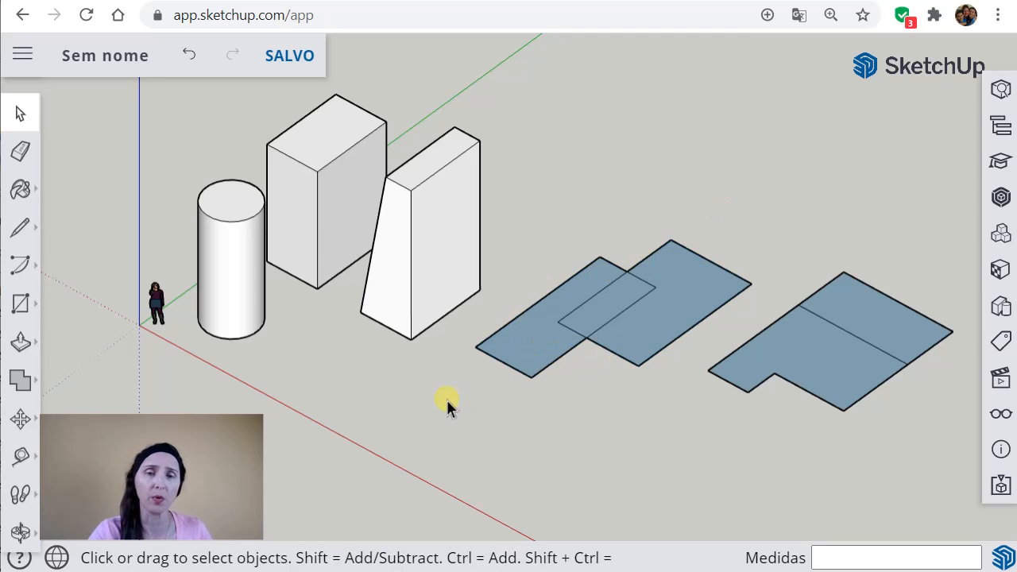
pyautogui.moveTo(449, 404); pyautogui.dragTo(780, 224)
pyautogui.click(795, 187)
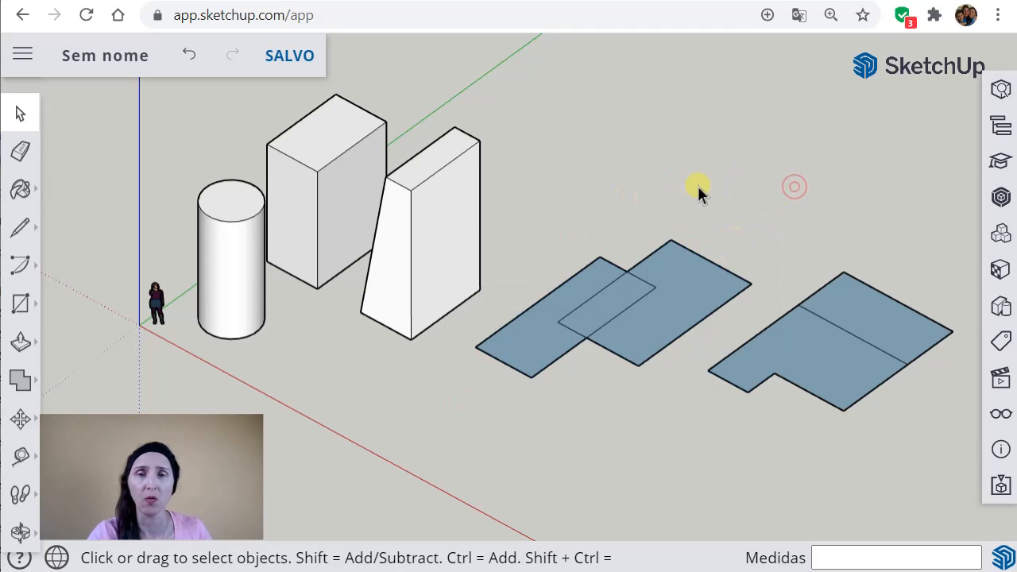
# - Select all of the overlapping rectangles, delete them, and undo the deletion
pyautogui.moveTo(546, 396); pyautogui.dragTo(551, 413)
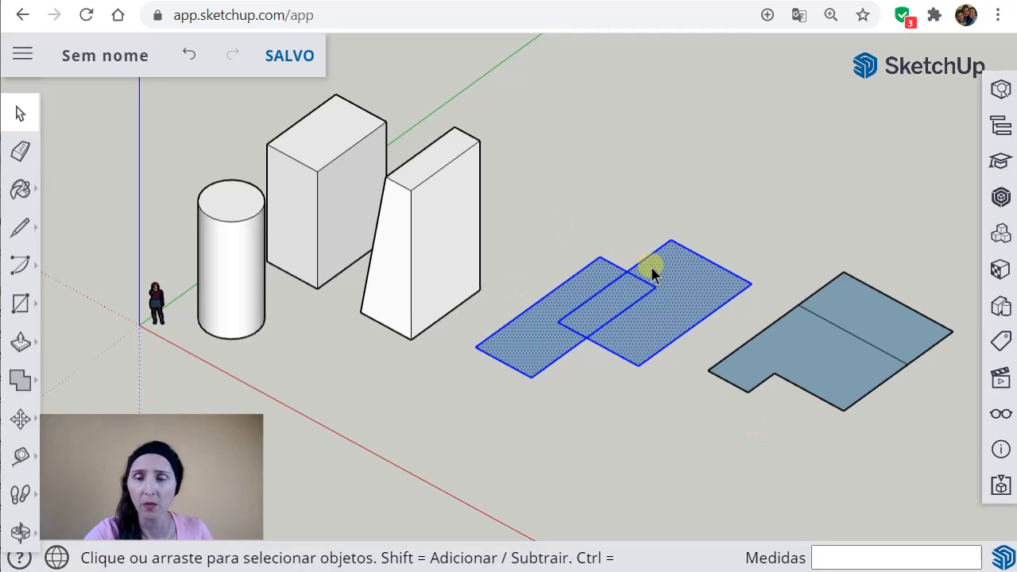
pyautogui.press('Delete')
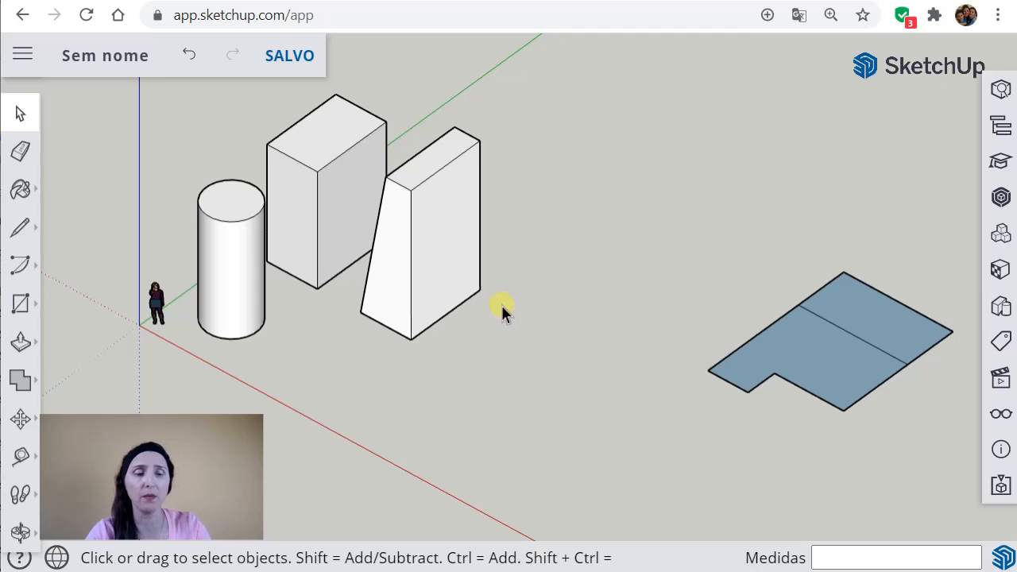
pyautogui.hotkey('ctrl', 'z')
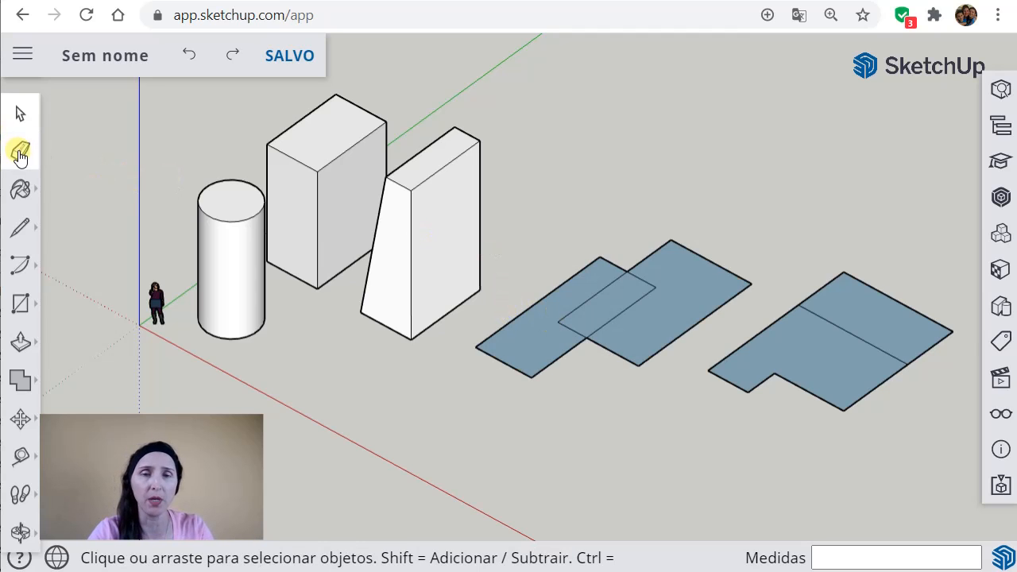
# - Erase three edge segments at the far end of the overlapping rectangles with the Eraser
pyautogui.tripleClick(622, 302)
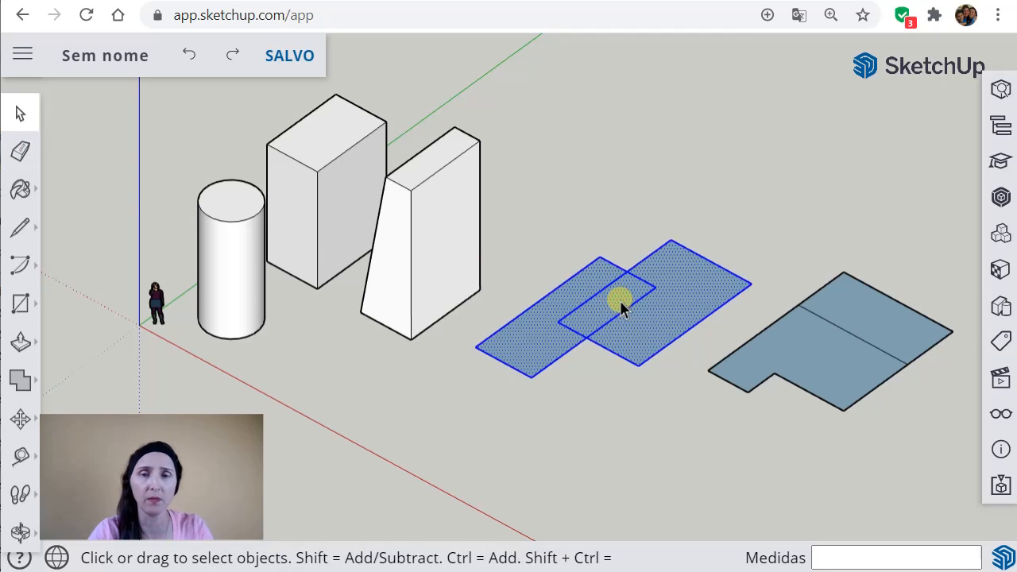
pyautogui.click(22, 153)
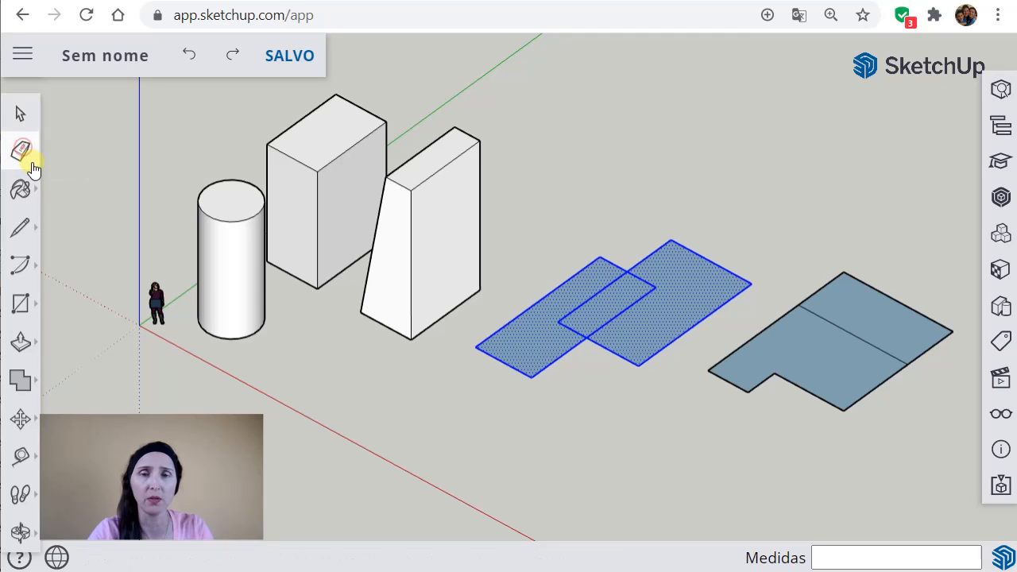
pyautogui.click(644, 283)
pyautogui.click(634, 271)
pyautogui.click(617, 265)
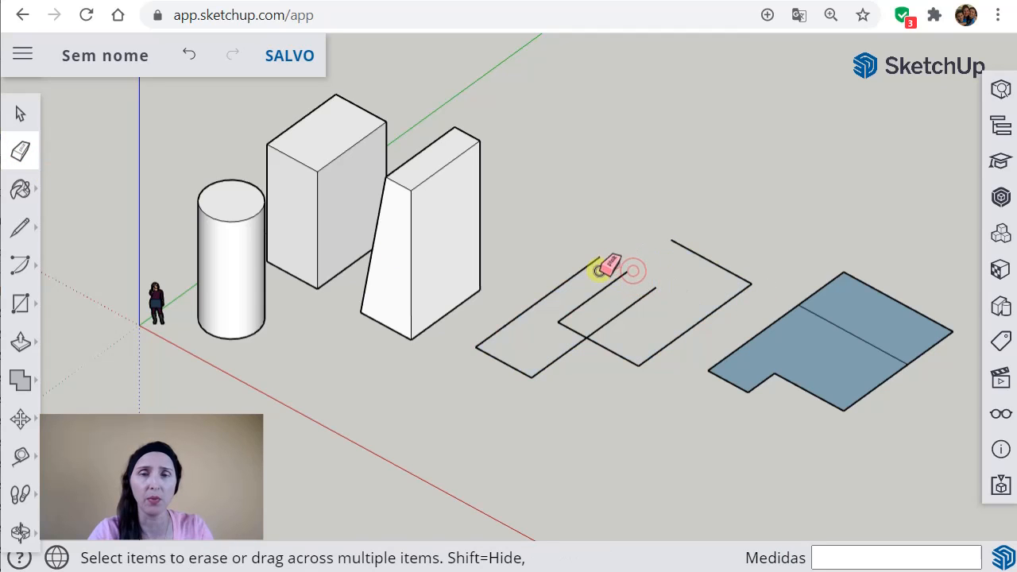
# - Erase all remaining edges of the overlapping rectangles with the Eraser
pyautogui.click(594, 295)
pyautogui.click(626, 311)
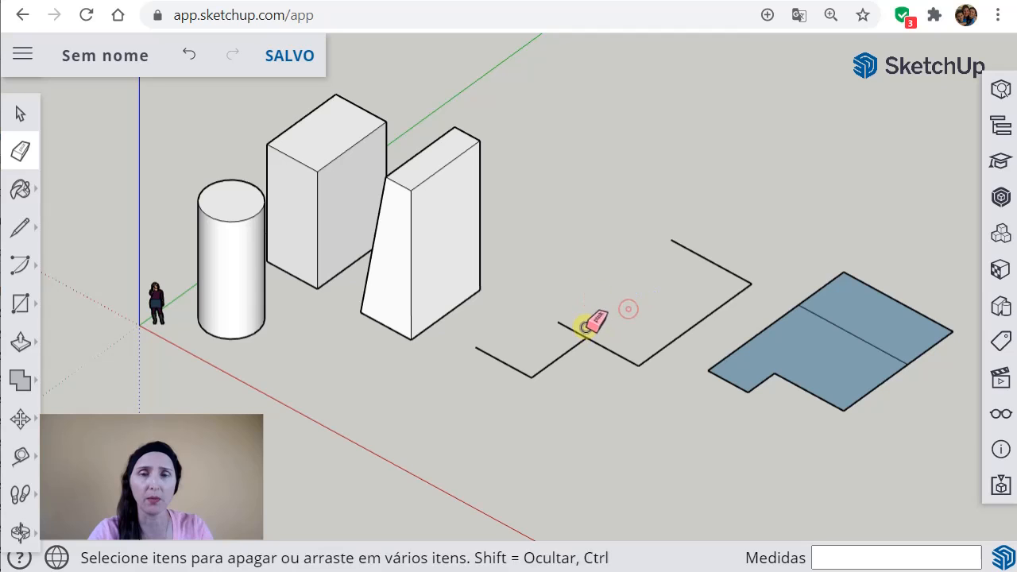
pyautogui.click(577, 329)
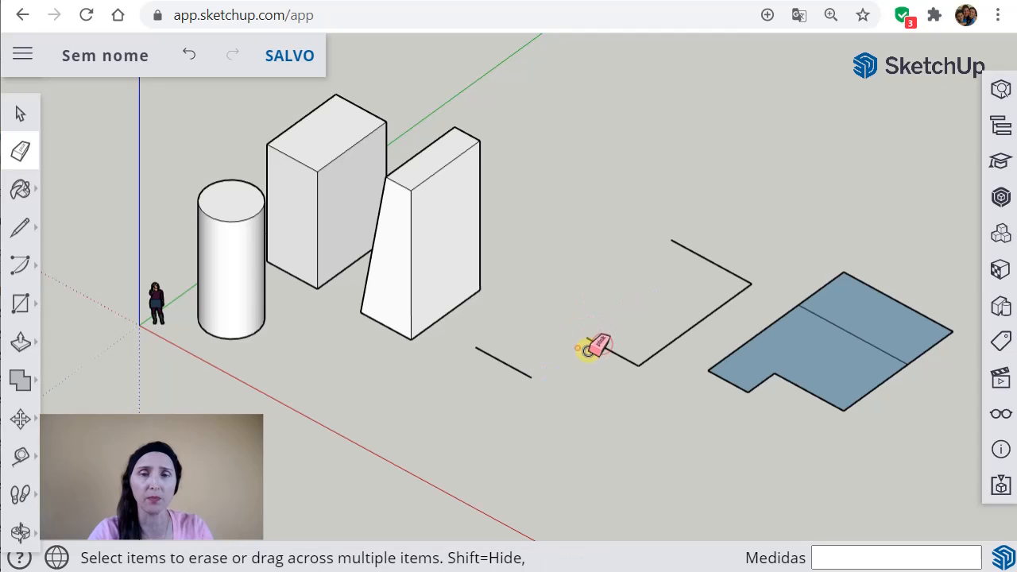
pyautogui.click(700, 256)
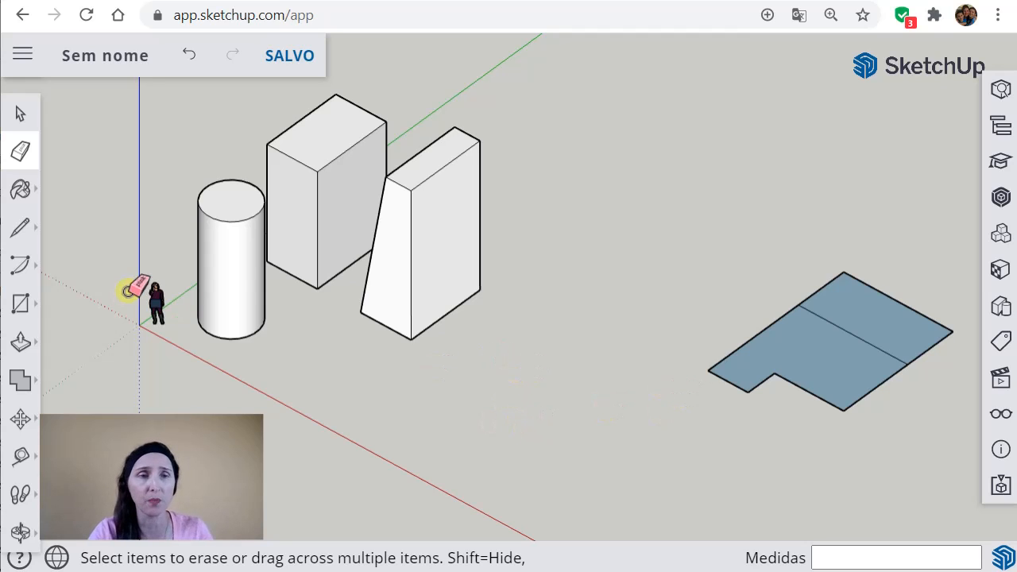
# - Draw a flat rectangle about 2.32 by 5.66 m on the ground between the tapered solid and the notched shape
pyautogui.click(21, 302)
pyautogui.click(465, 363)
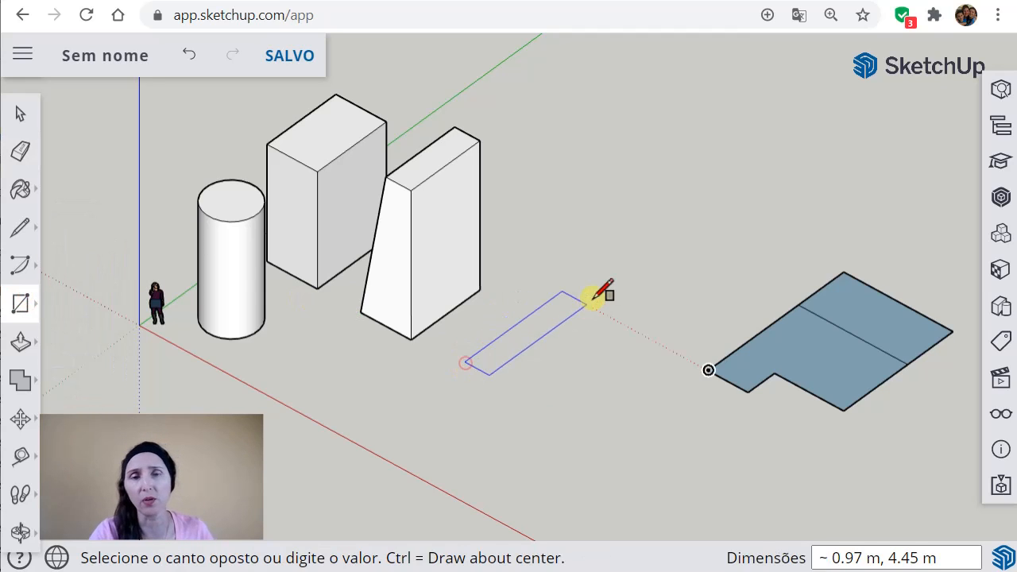
pyautogui.click(647, 303)
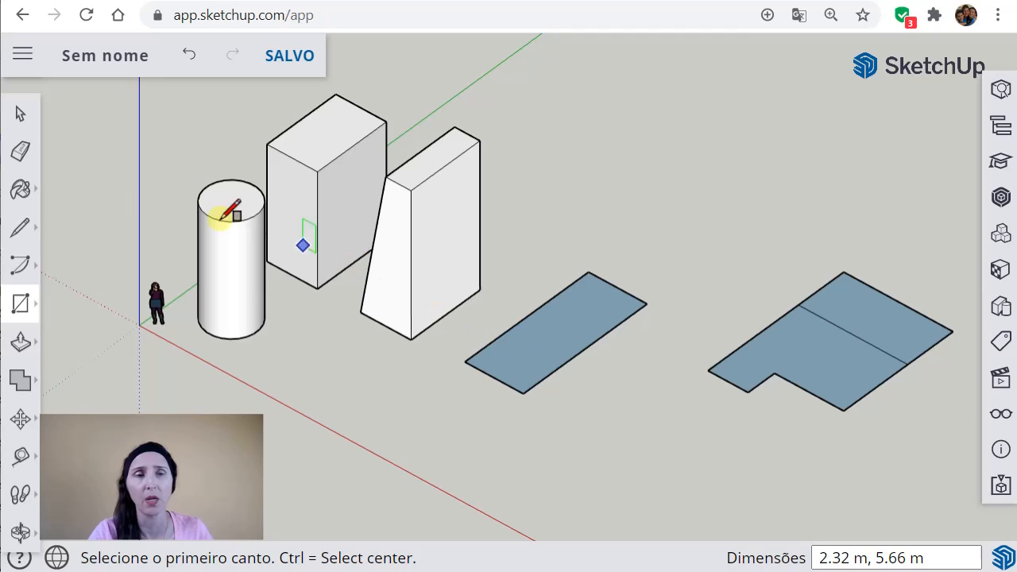
# - Select the new rectangle's face with its edges and turn them into a group
pyautogui.click(32, 117)
pyautogui.click(555, 334)
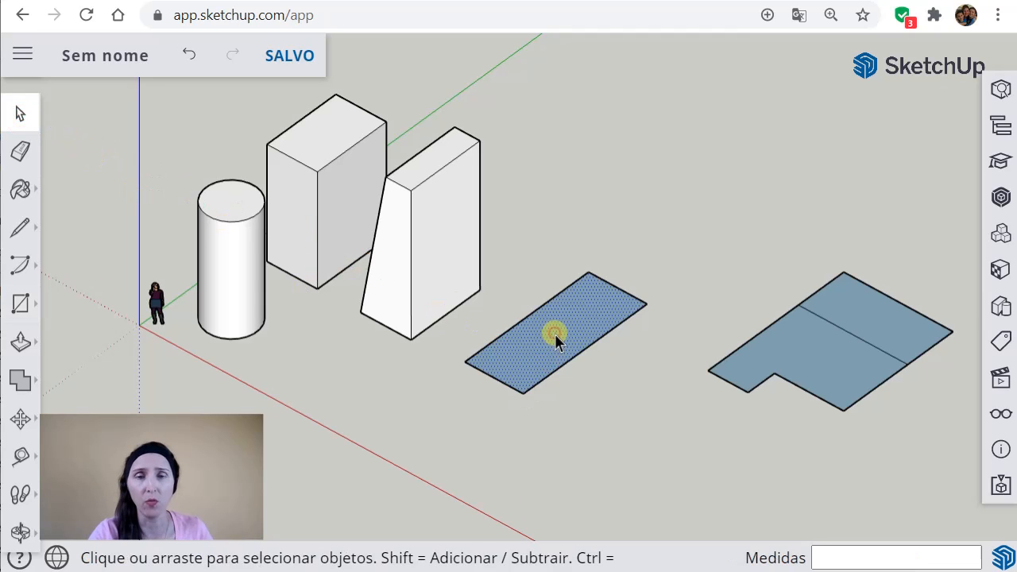
pyautogui.click(556, 334)
pyautogui.rightClick(556, 334)
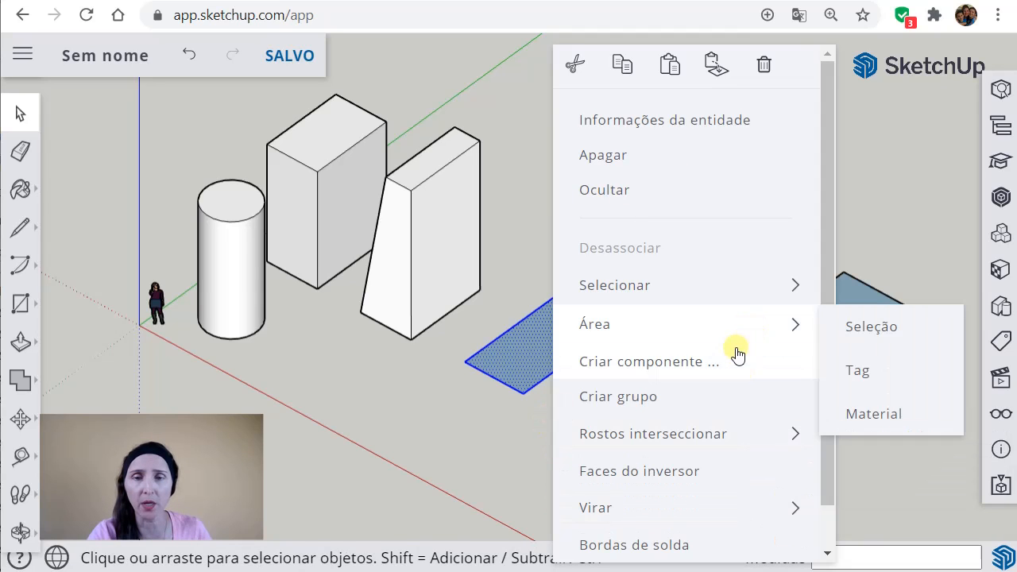
pyautogui.click(699, 372)
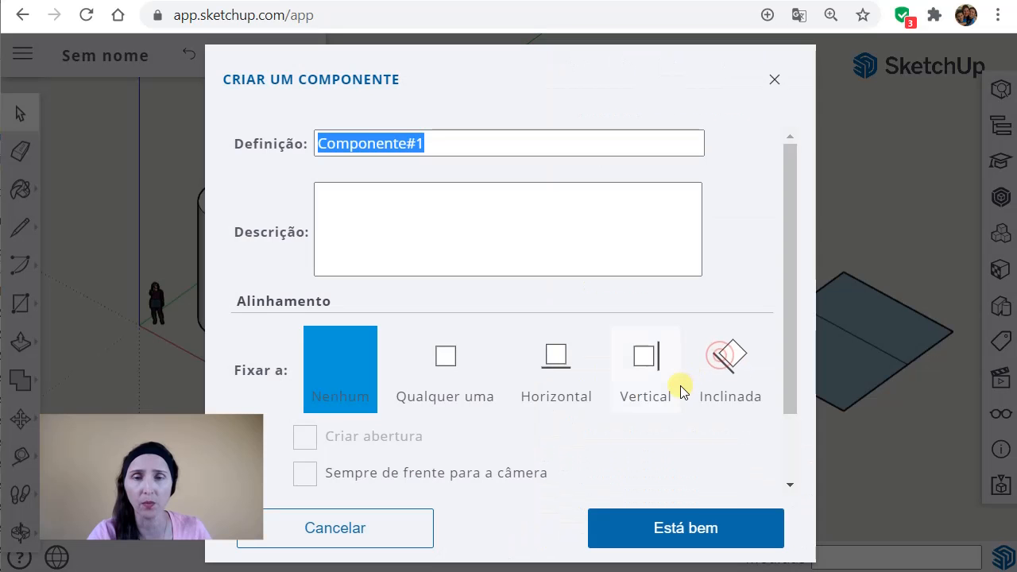
pyautogui.click(769, 80)
pyautogui.rightClick(527, 334)
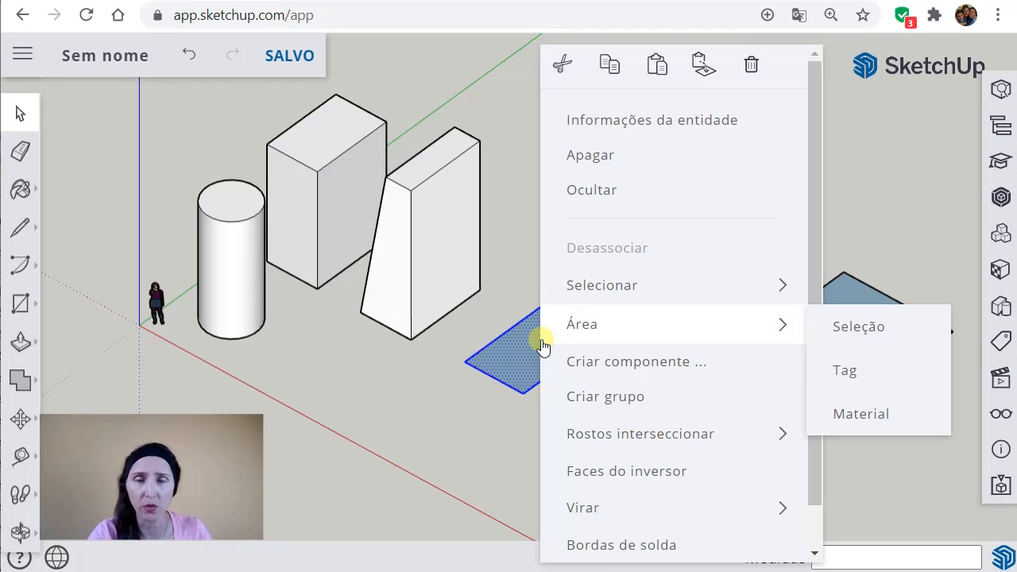
pyautogui.click(595, 393)
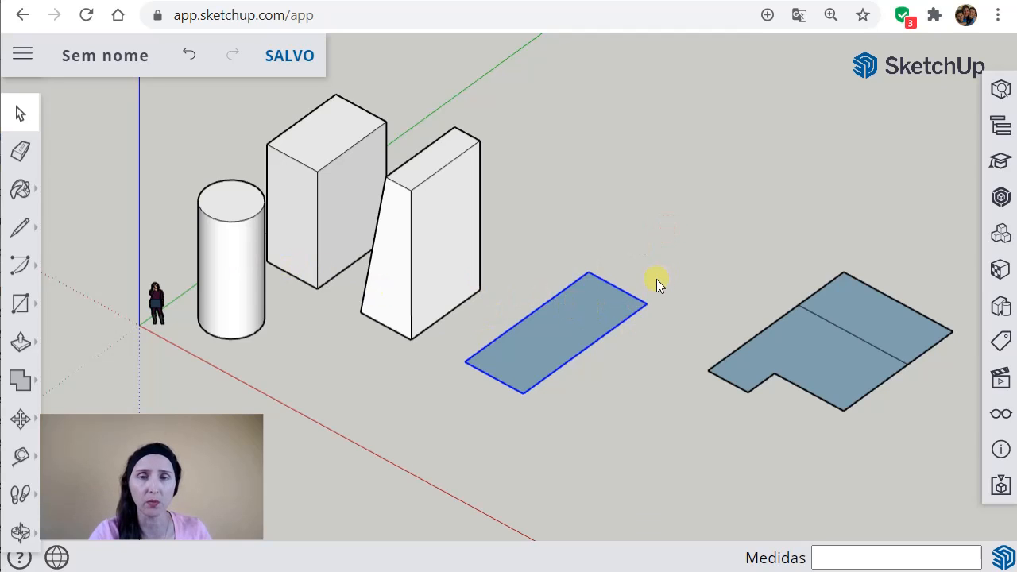
# - Draw a second rectangle about 6.03 by 2.80 m partly overlapping the grouped rectangle
pyautogui.click(21, 303)
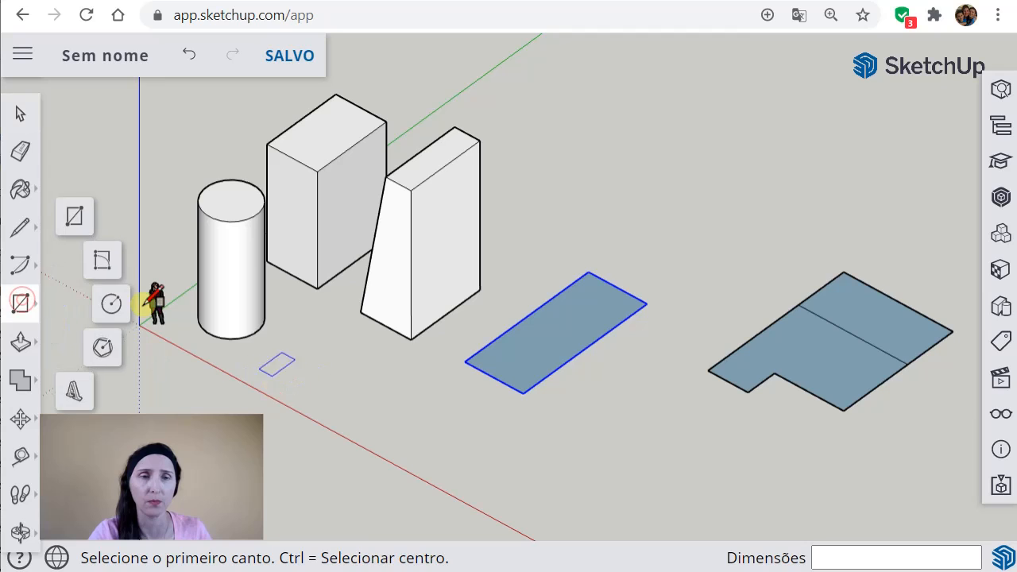
pyautogui.click(77, 216)
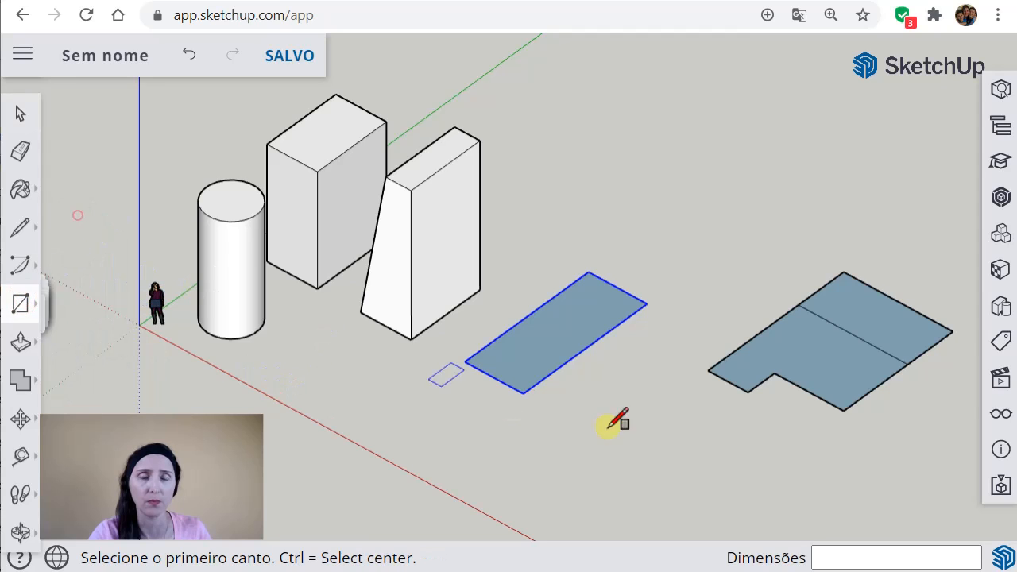
pyautogui.click(541, 344)
pyautogui.click(742, 287)
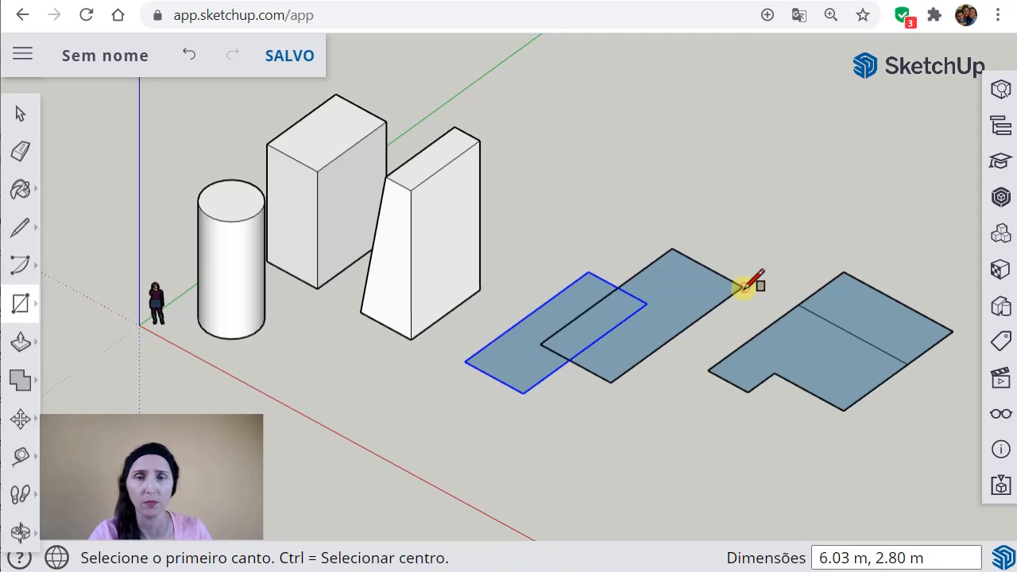
# - Select the loose rectangle and open and close the group for editing to check whether the overlapping shapes divide each other
pyautogui.press('space')
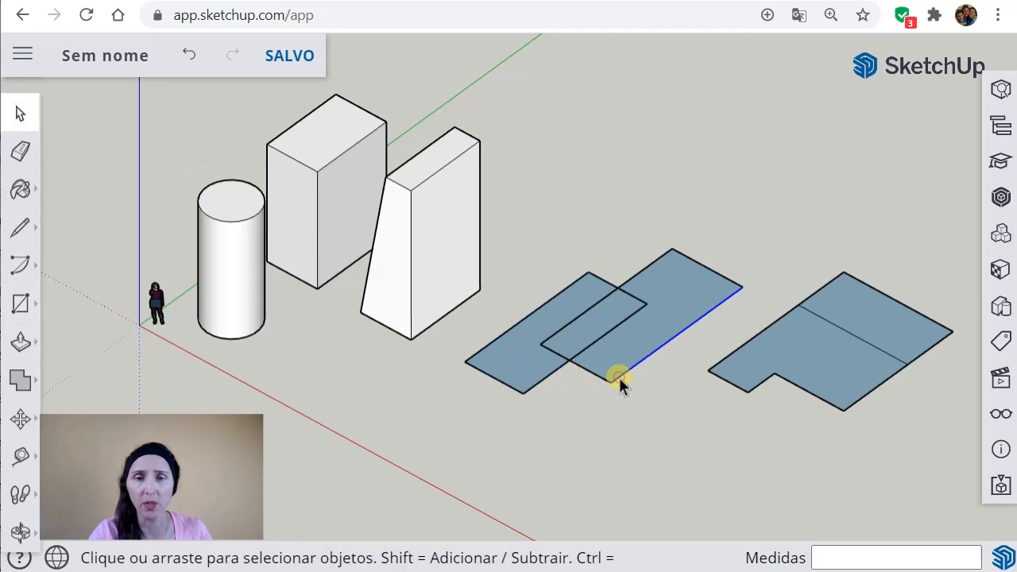
pyautogui.click(663, 285)
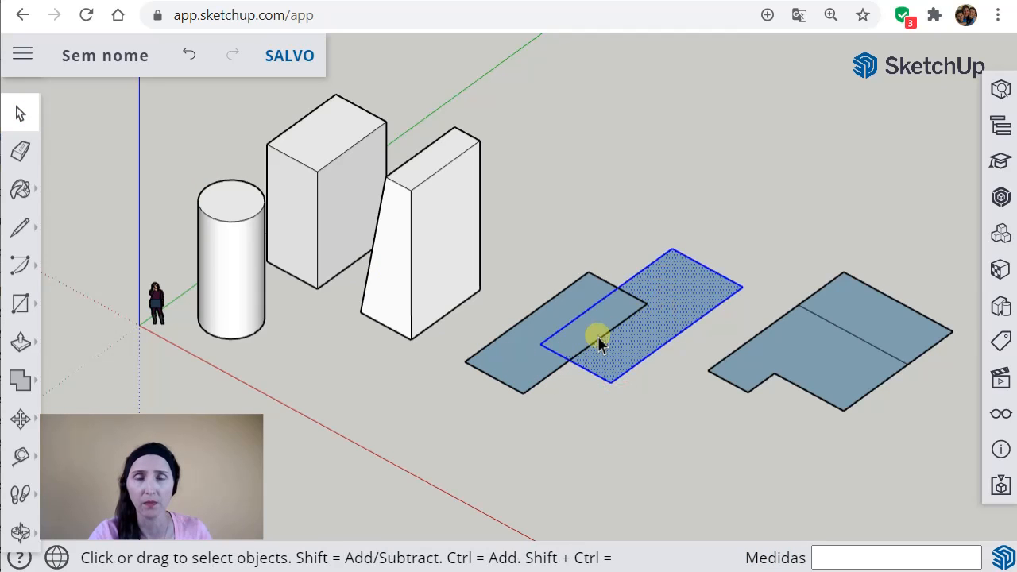
pyautogui.doubleClick(496, 369)
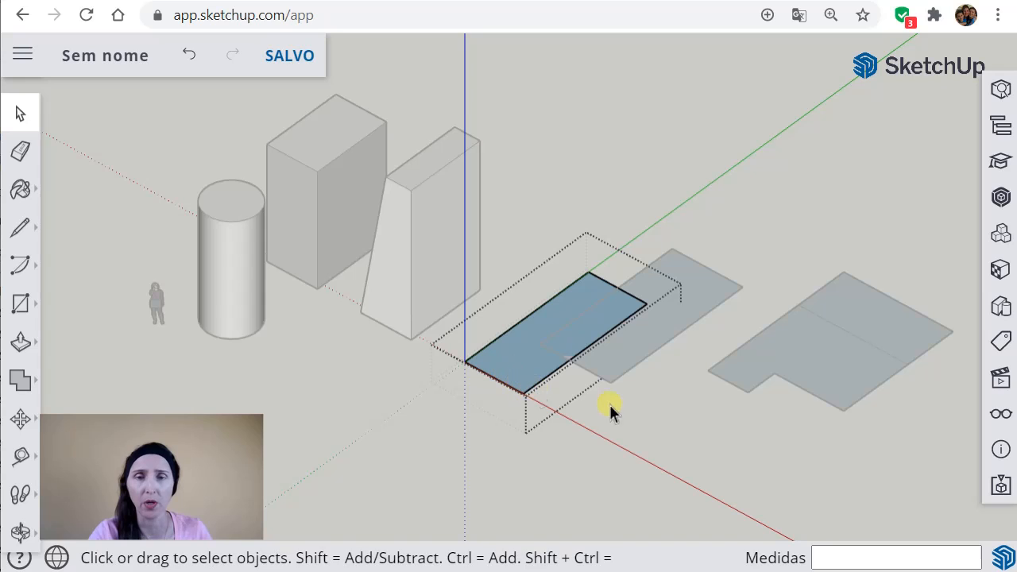
pyautogui.click(658, 392)
pyautogui.click(684, 313)
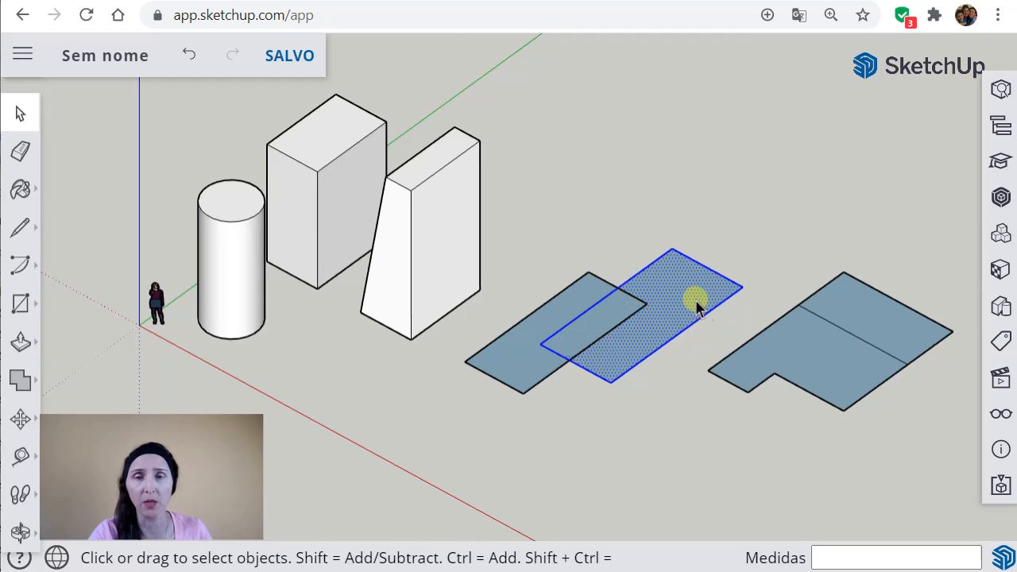
pyautogui.click(613, 413)
pyautogui.doubleClick(509, 359)
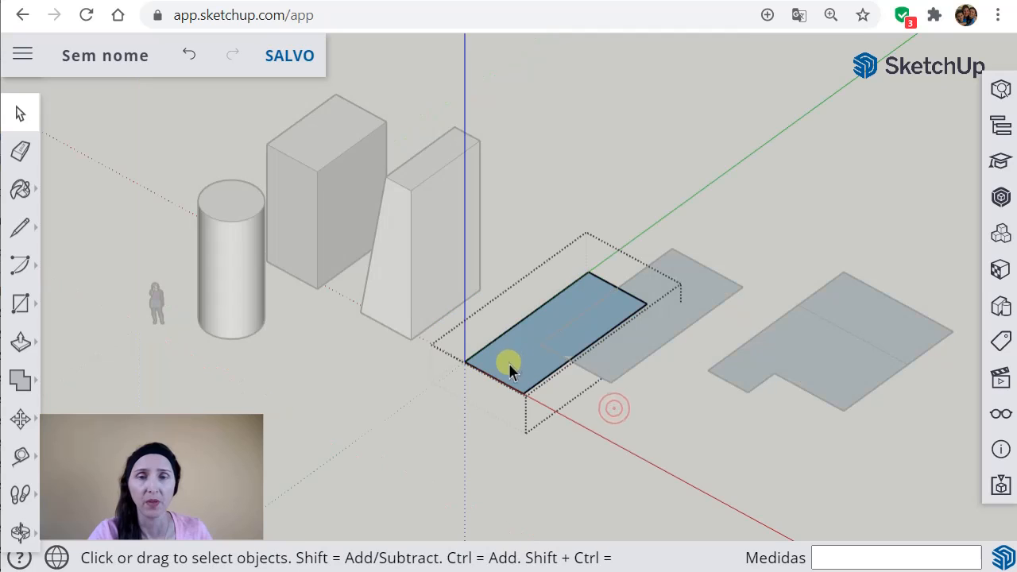
pyautogui.click(594, 386)
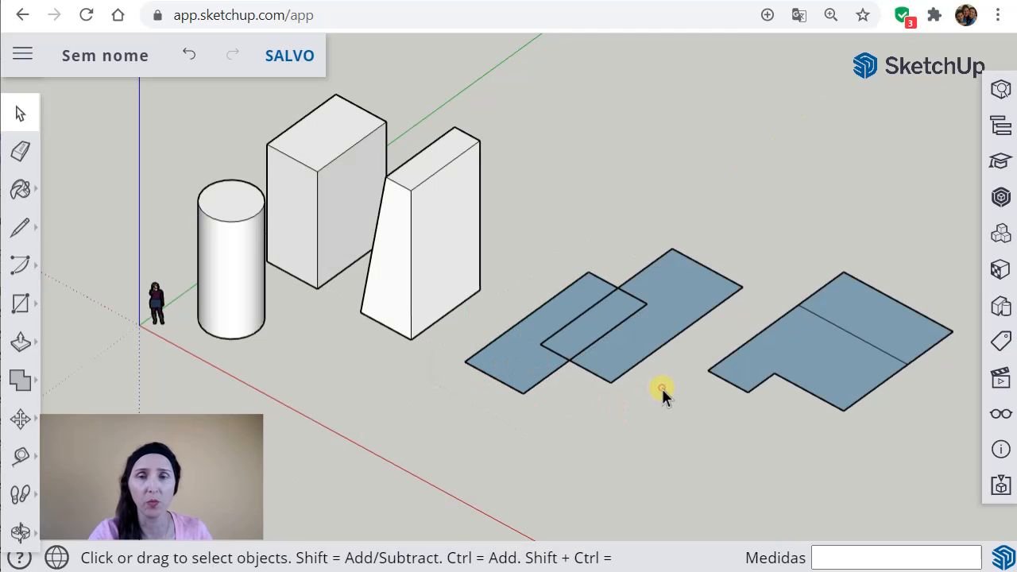
# - Delete the loose rectangle and draw one about 6.91 by 2.13 m crossing the far end of the grouped rectangle
pyautogui.click(676, 305)
pyautogui.press('Delete')
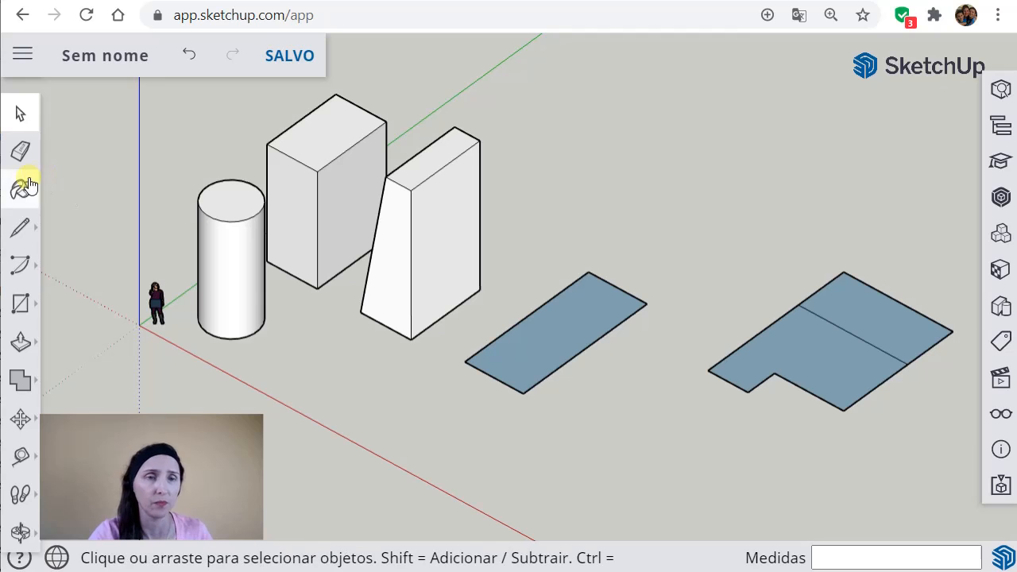
pyautogui.click(20, 304)
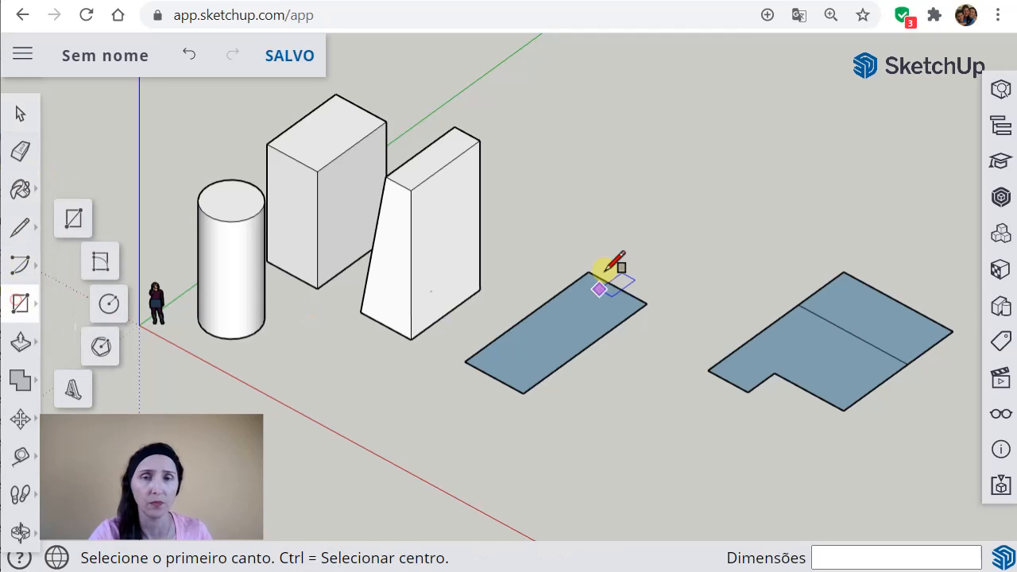
pyautogui.click(541, 224)
pyautogui.click(674, 348)
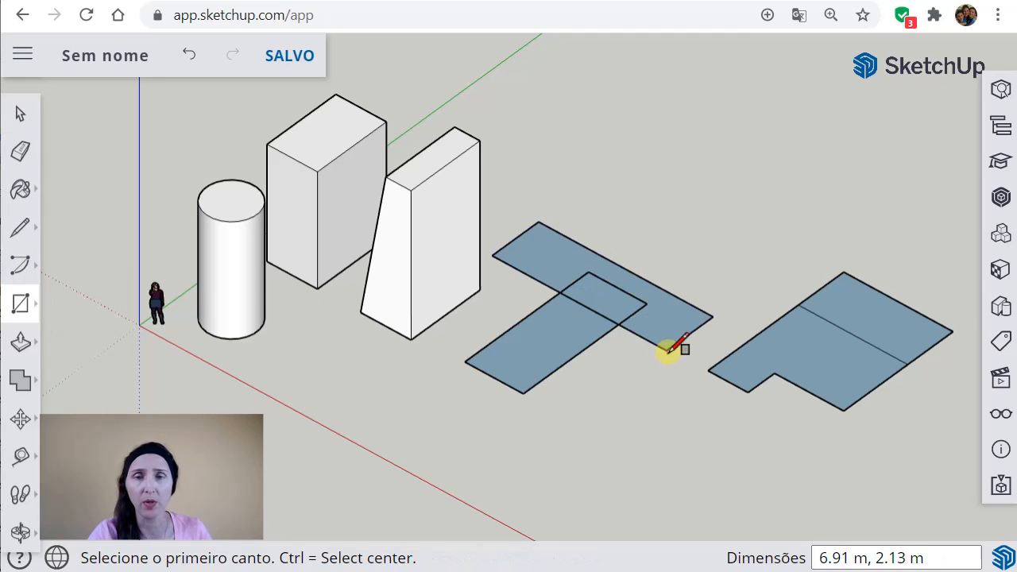
# - Select the crossing rectangle with its edges and turn it into a second group
pyautogui.press('space')
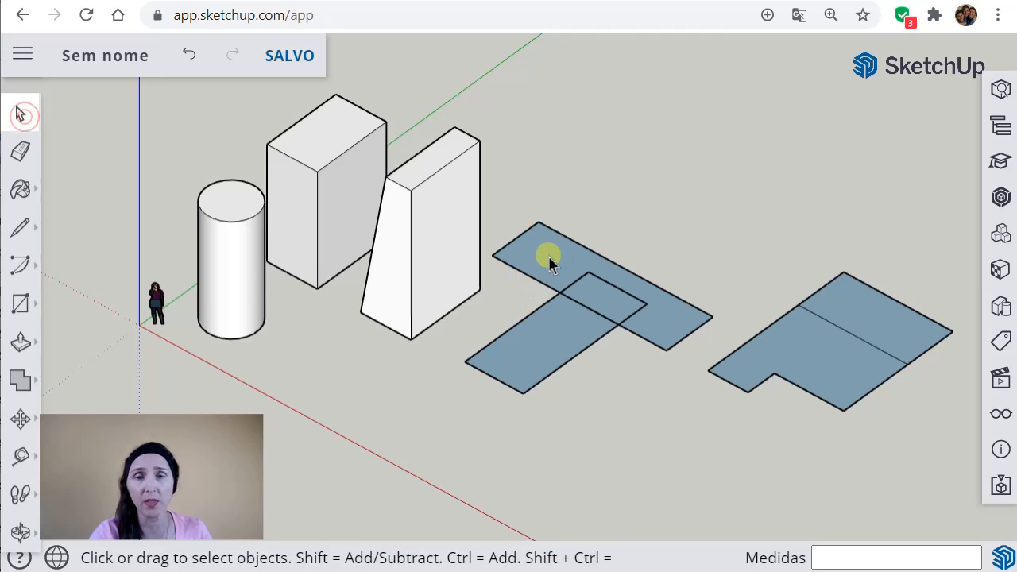
pyautogui.click(548, 256)
pyautogui.rightClick(548, 256)
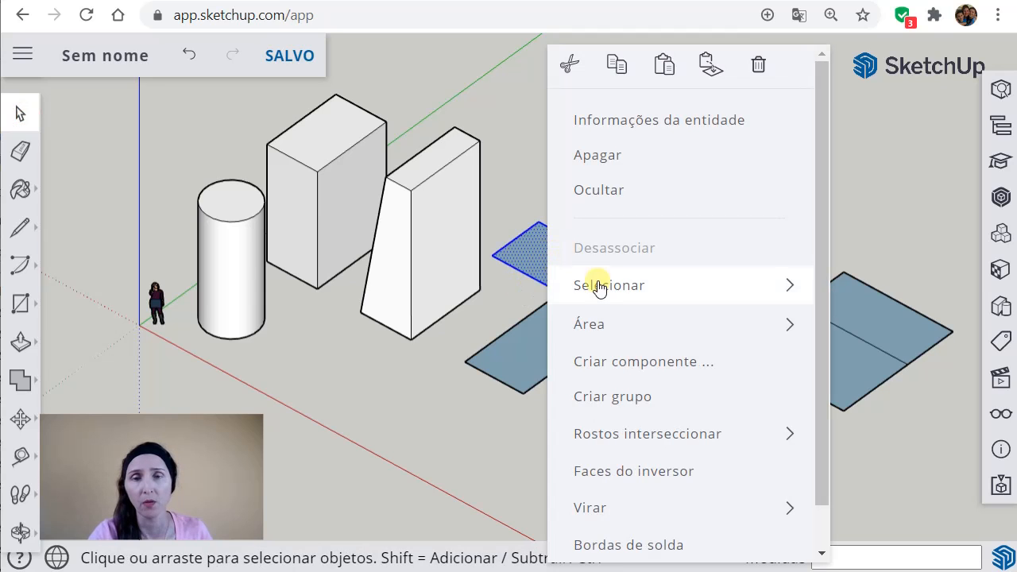
pyautogui.click(618, 402)
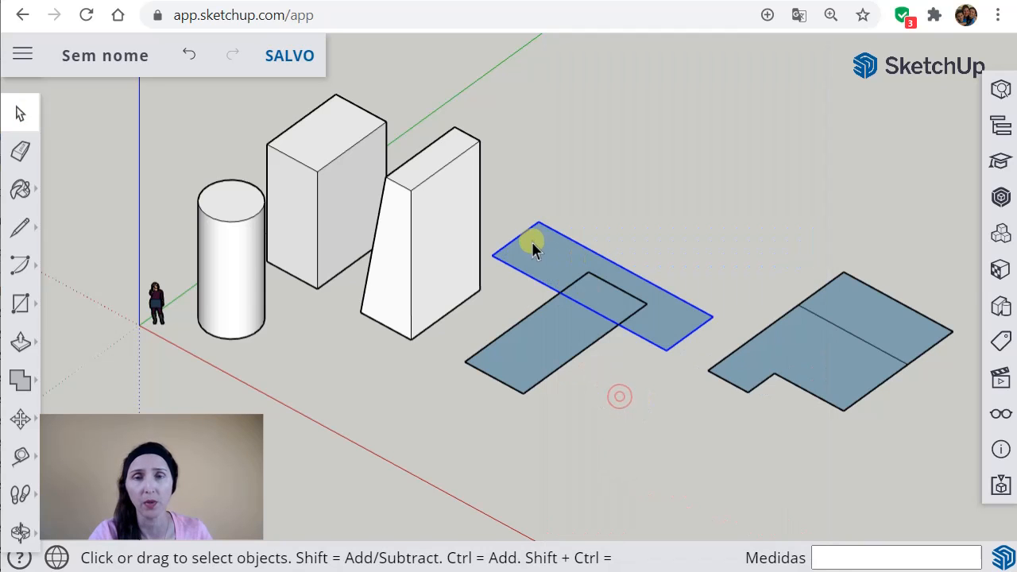
# - Open each of the two grouped rectangles for editing in turn and close it again
pyautogui.doubleClick(529, 343)
pyautogui.click(660, 411)
pyautogui.doubleClick(553, 260)
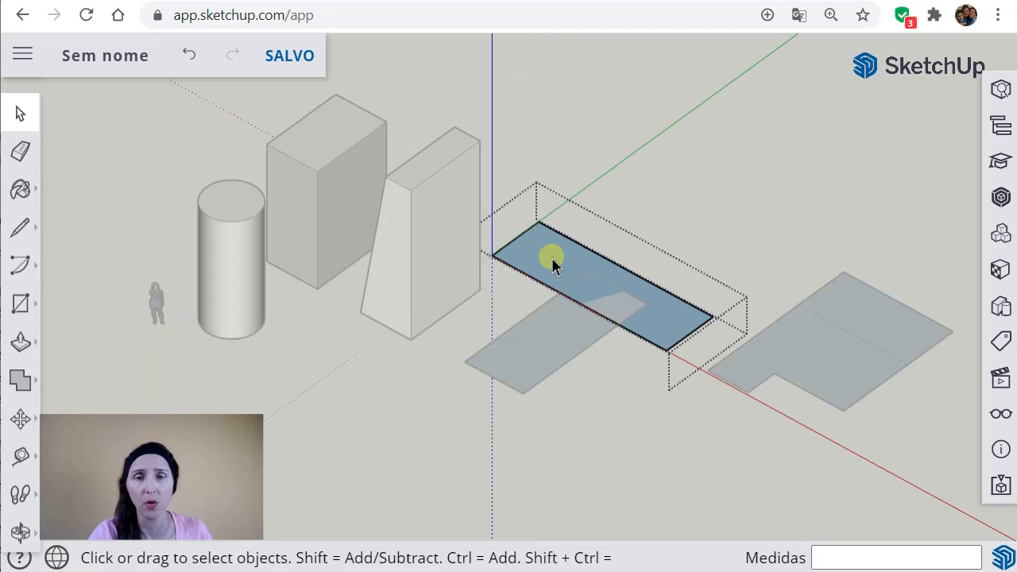
pyautogui.click(596, 399)
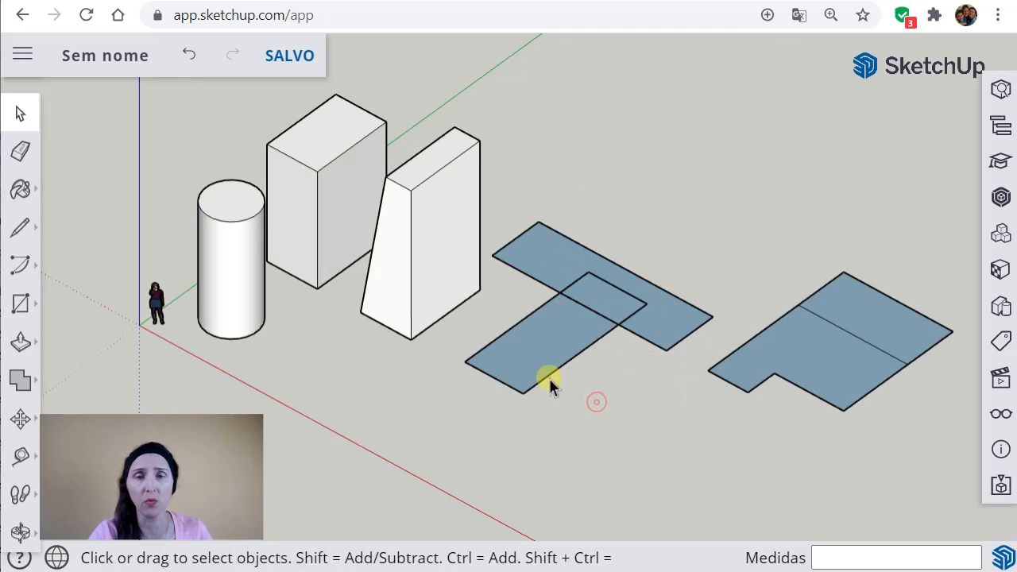
# - Select the grouped rectangles one at a time, and the faces of the ungrouped notched shape, to compare how they select
pyautogui.click(593, 291)
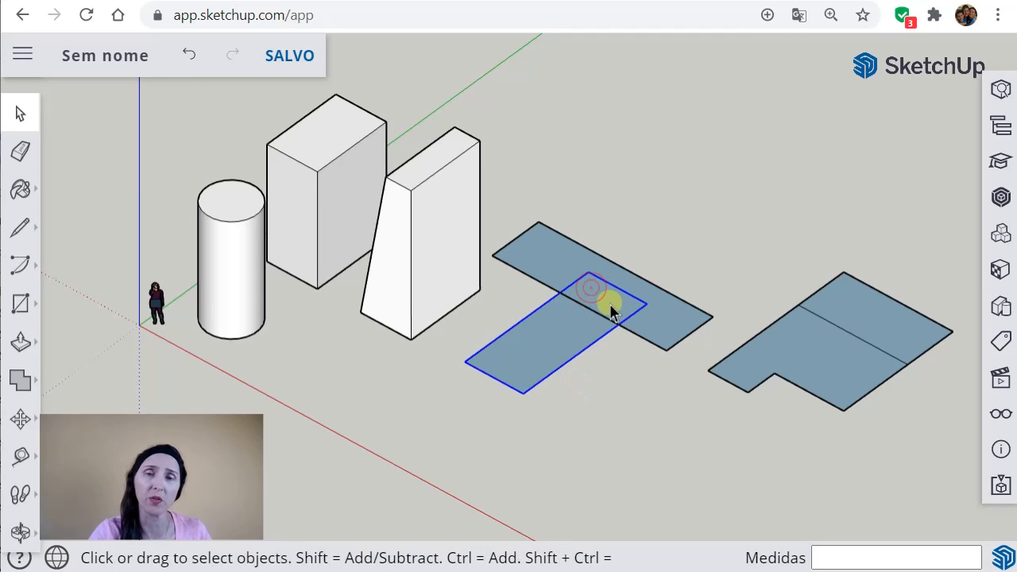
pyautogui.click(636, 286)
pyautogui.click(546, 334)
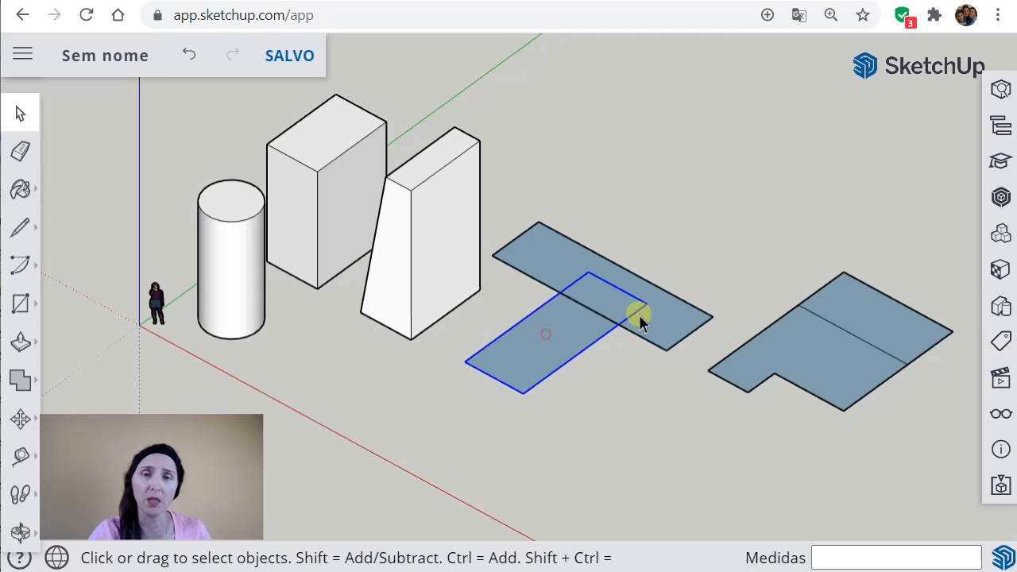
pyautogui.click(650, 313)
pyautogui.click(828, 355)
pyautogui.click(874, 329)
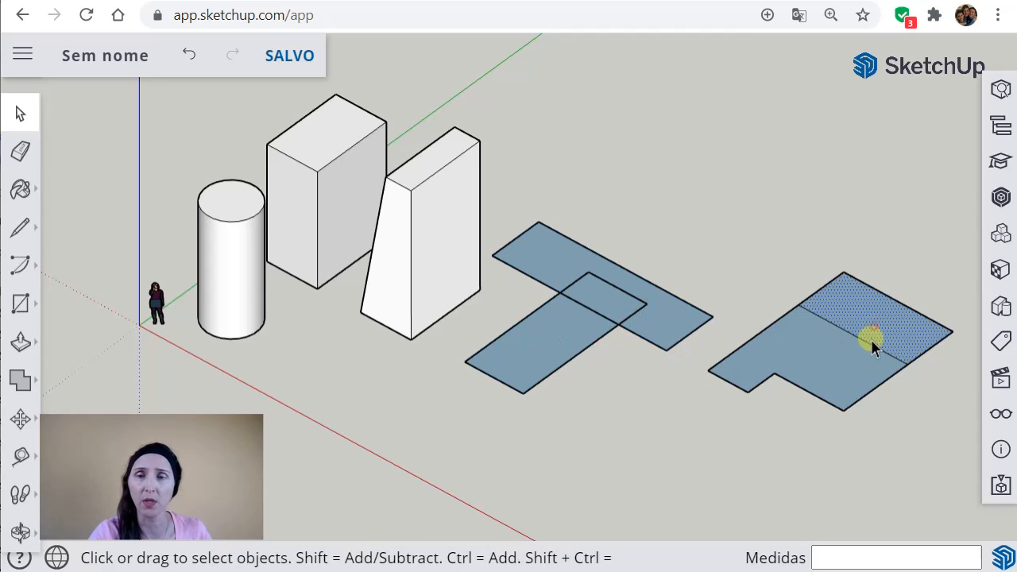
pyautogui.click(859, 349)
# - Move the dividing edge of the ungrouped notched shape about 2.58 m with the Move tool, and clear the selection
pyautogui.click(864, 339)
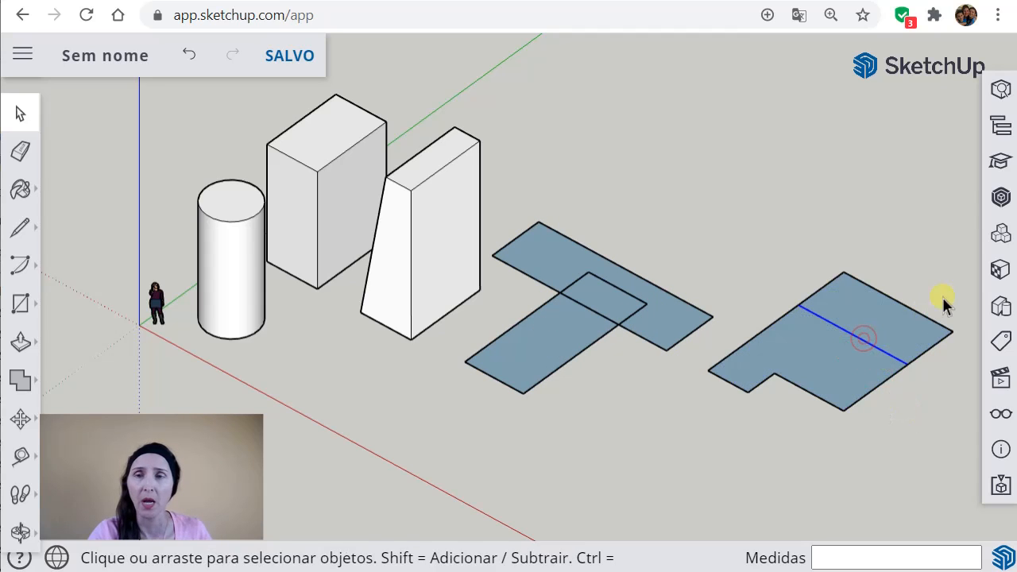
pyautogui.press('m')
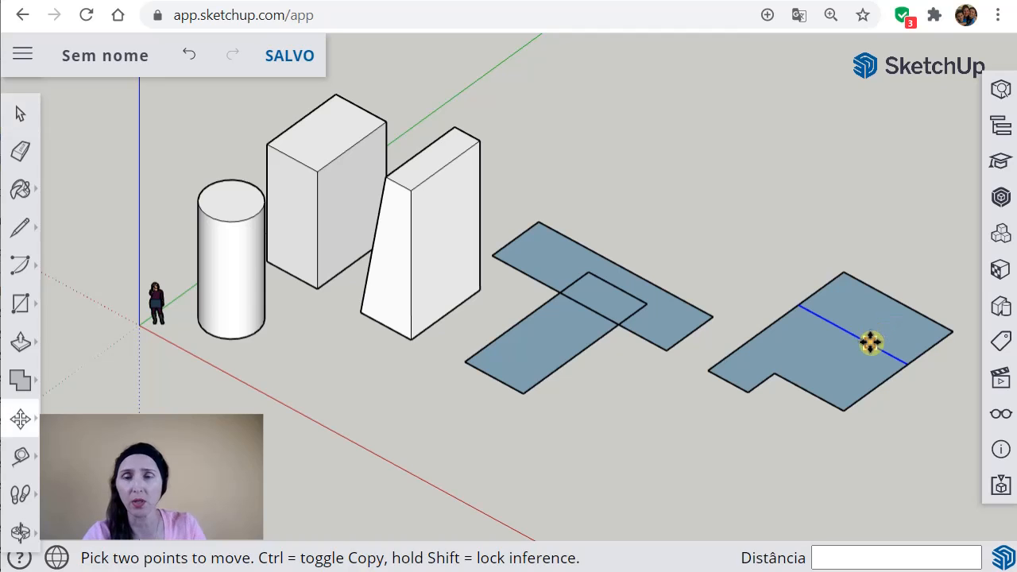
pyautogui.click(871, 341)
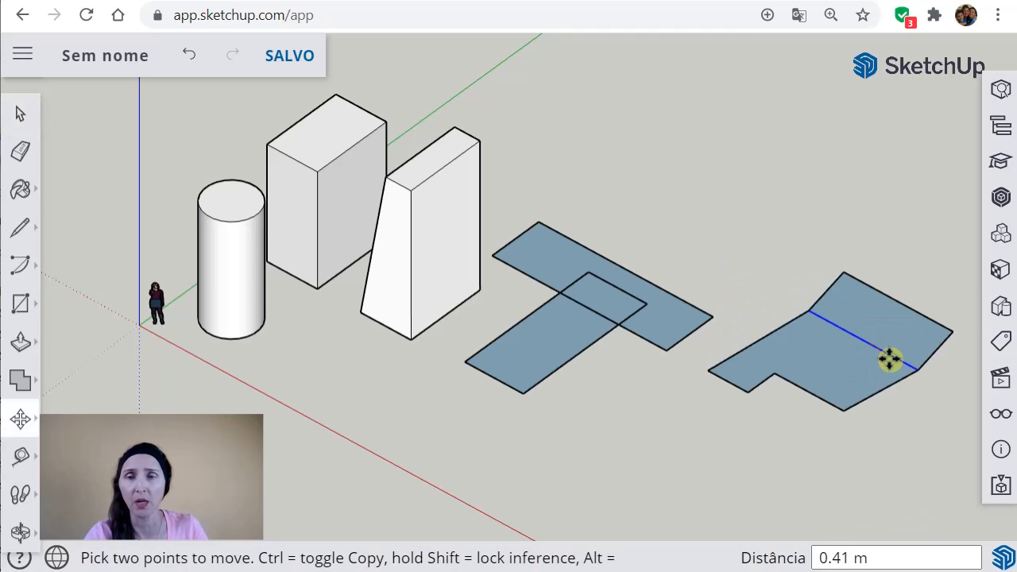
pyautogui.click(914, 374)
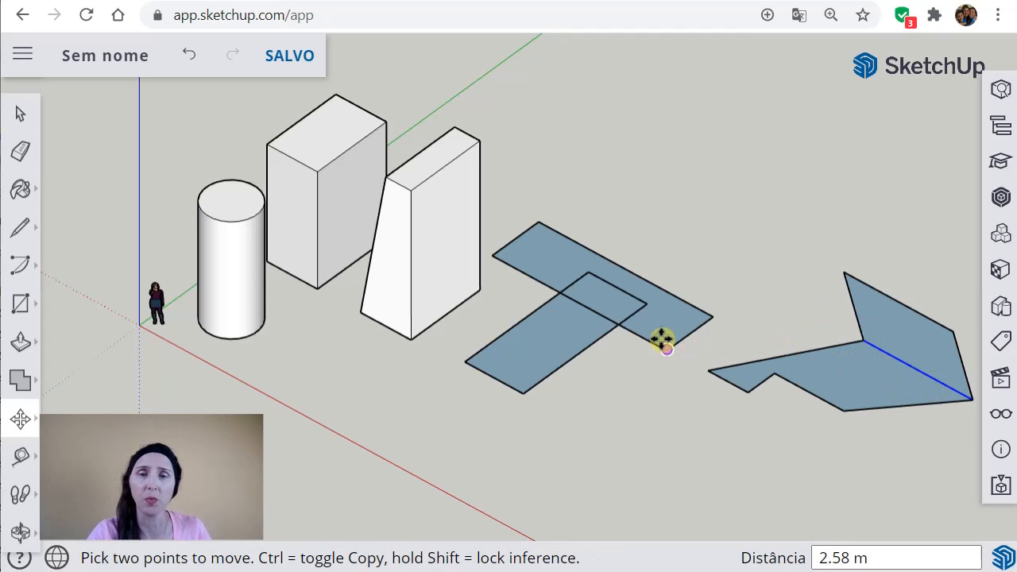
pyautogui.press('Escape')
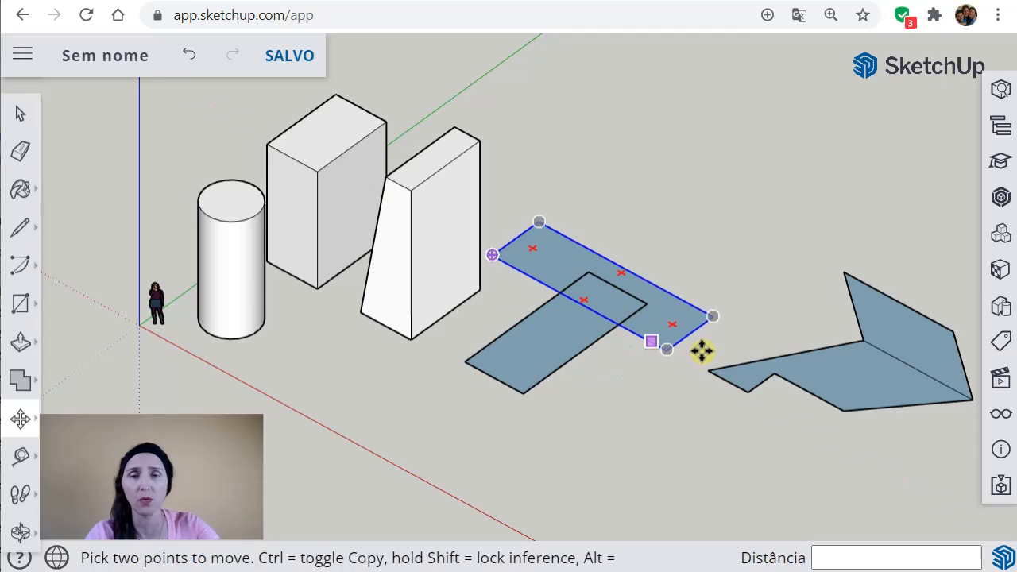
pyautogui.click(650, 345)
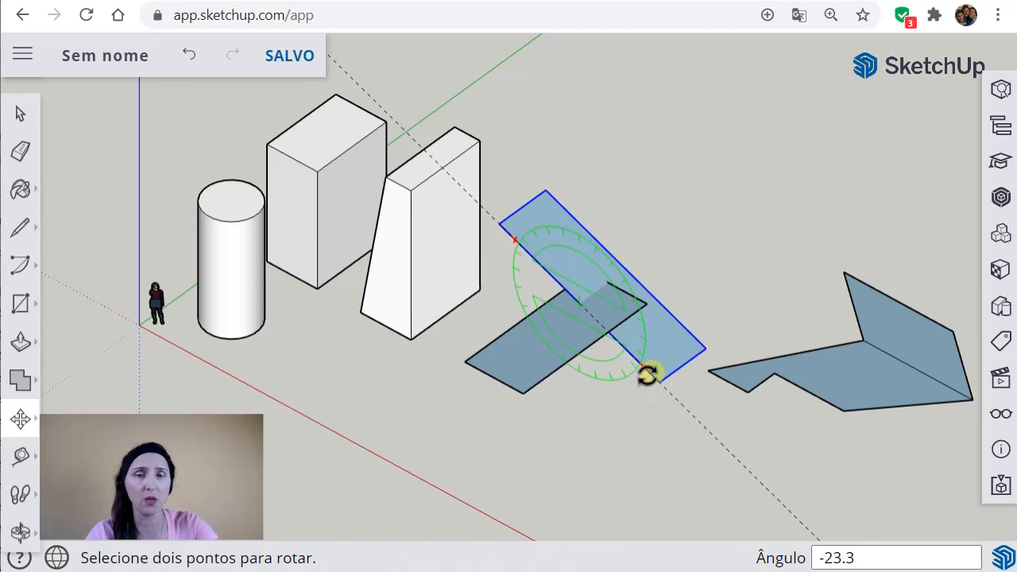
pyautogui.press('Escape')
pyautogui.press('space')
# - Move the grouped rectangle that crosses the other one clear of it with the Move tool
pyautogui.click(657, 350)
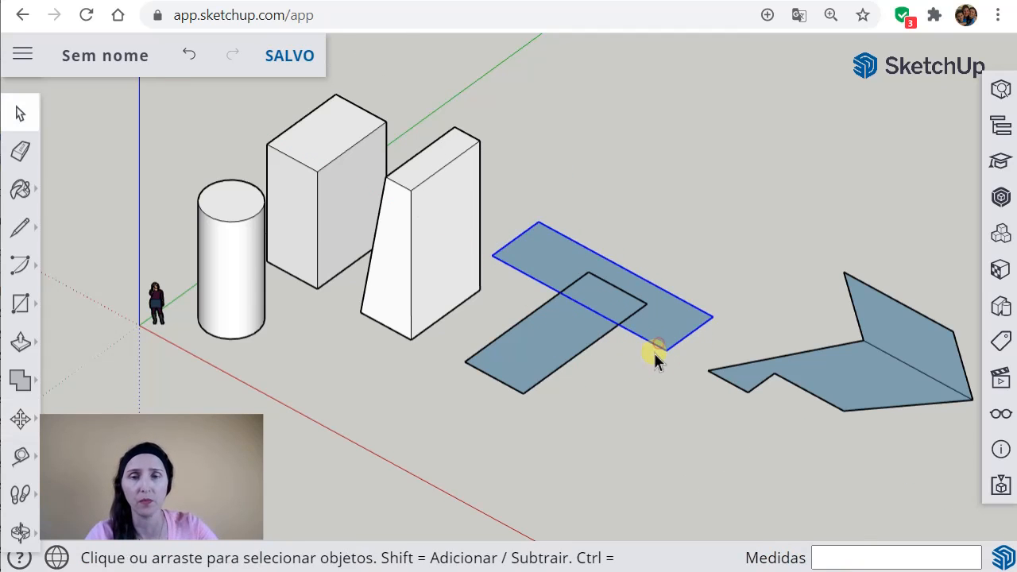
pyautogui.press('m')
pyautogui.click(666, 351)
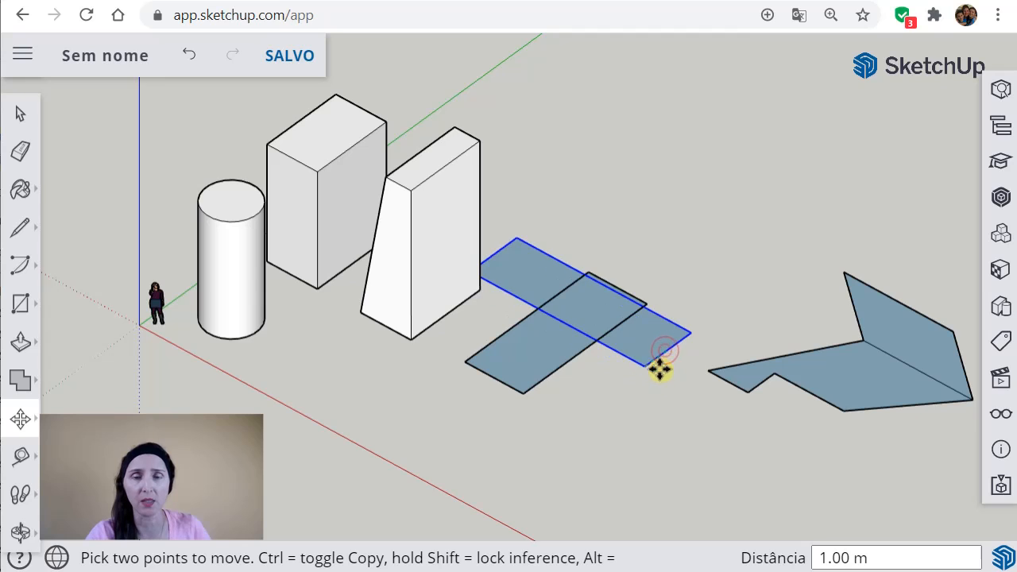
pyautogui.click(740, 308)
pyautogui.click(738, 303)
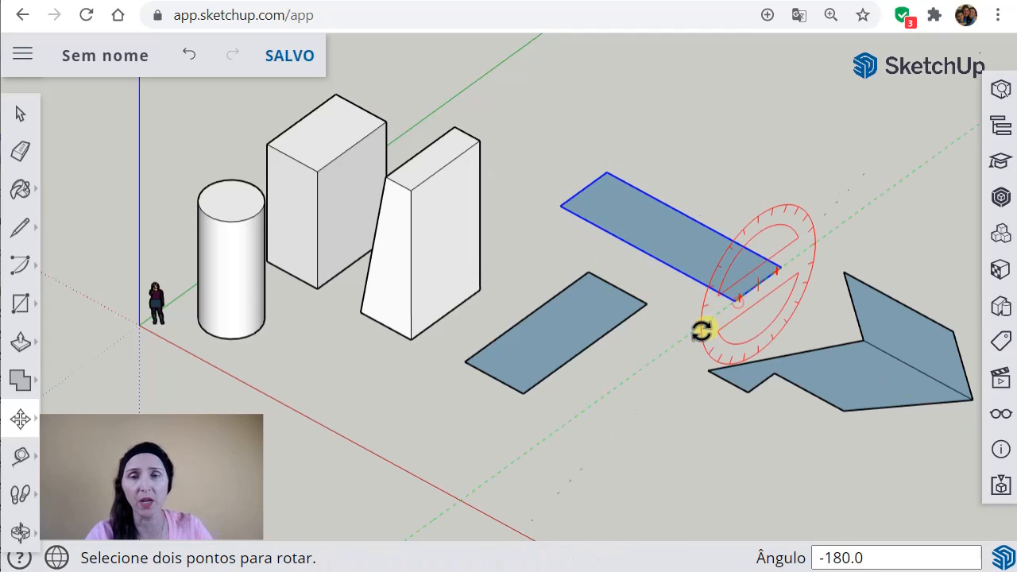
pyautogui.press('Escape')
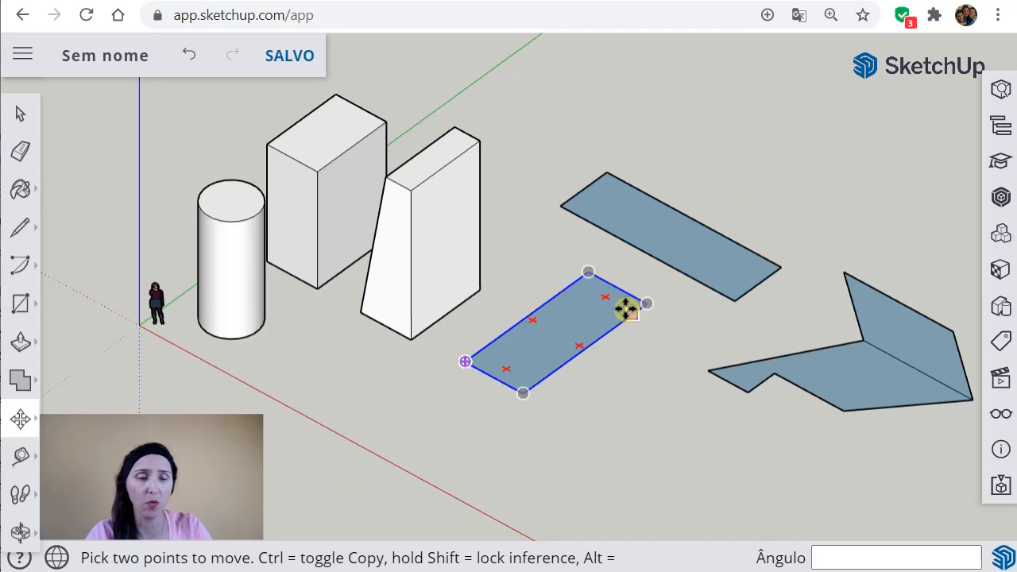
pyautogui.press('space')
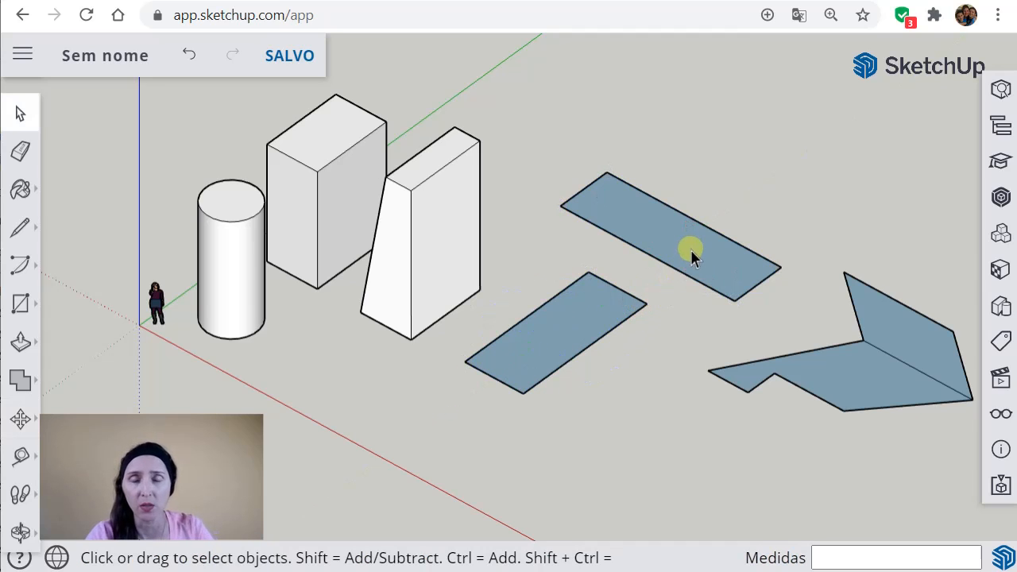
# - Open the moved rectangle's group, try to move its front long edge with the Move tool, and close the group
pyautogui.doubleClick(690, 247)
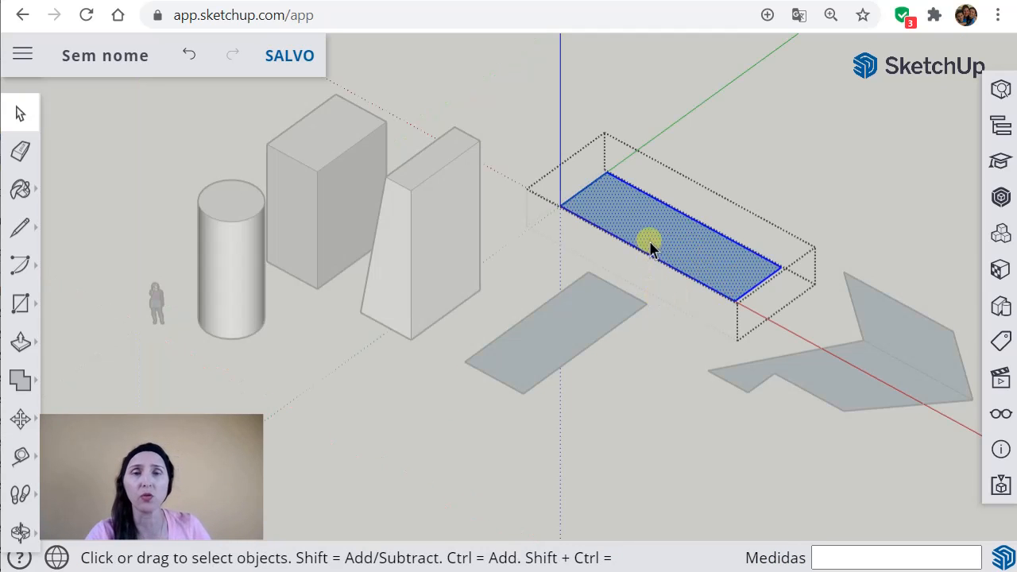
pyautogui.click(755, 280)
pyautogui.click(706, 284)
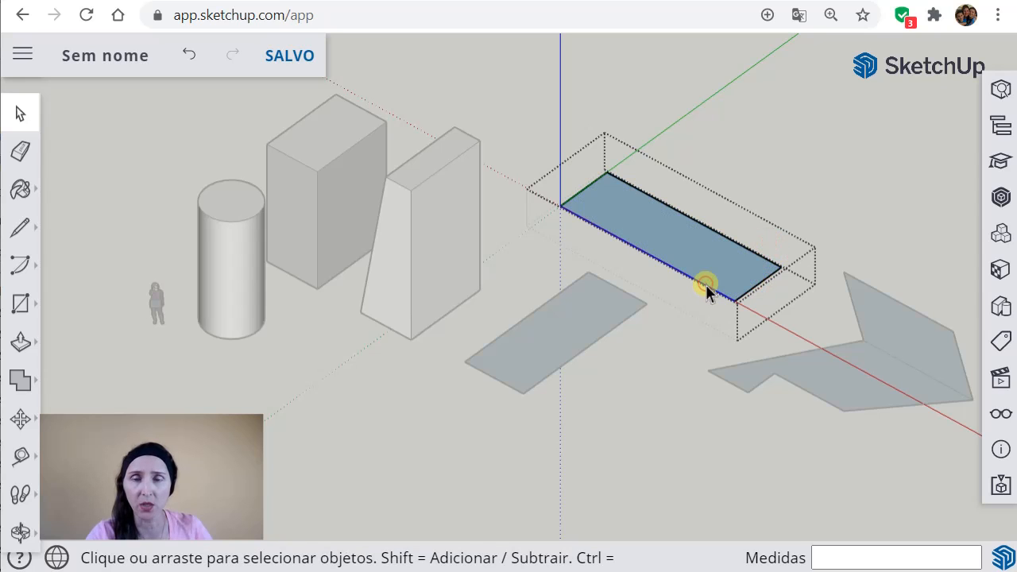
pyautogui.press('m')
pyautogui.click(709, 285)
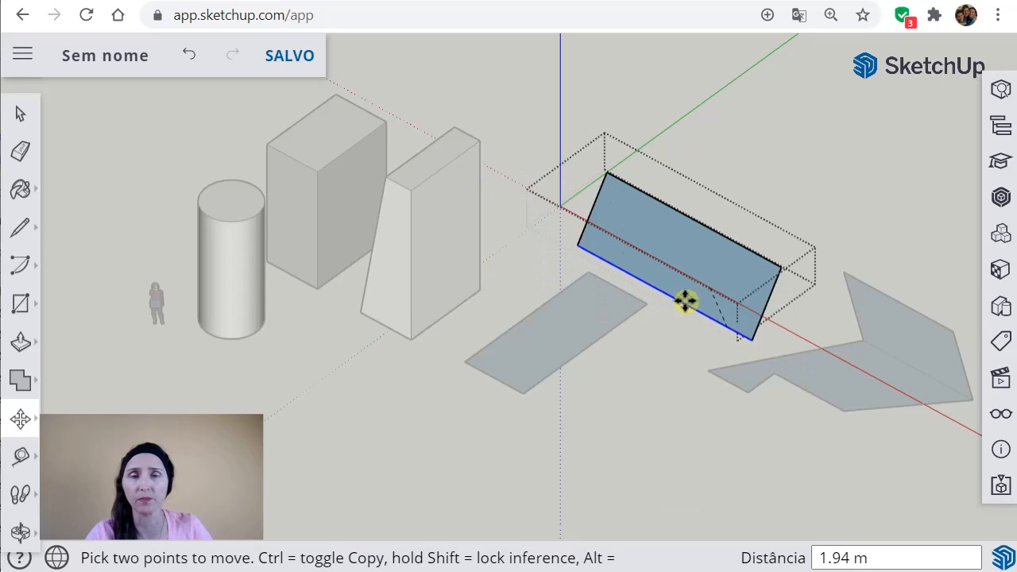
pyautogui.press('Escape')
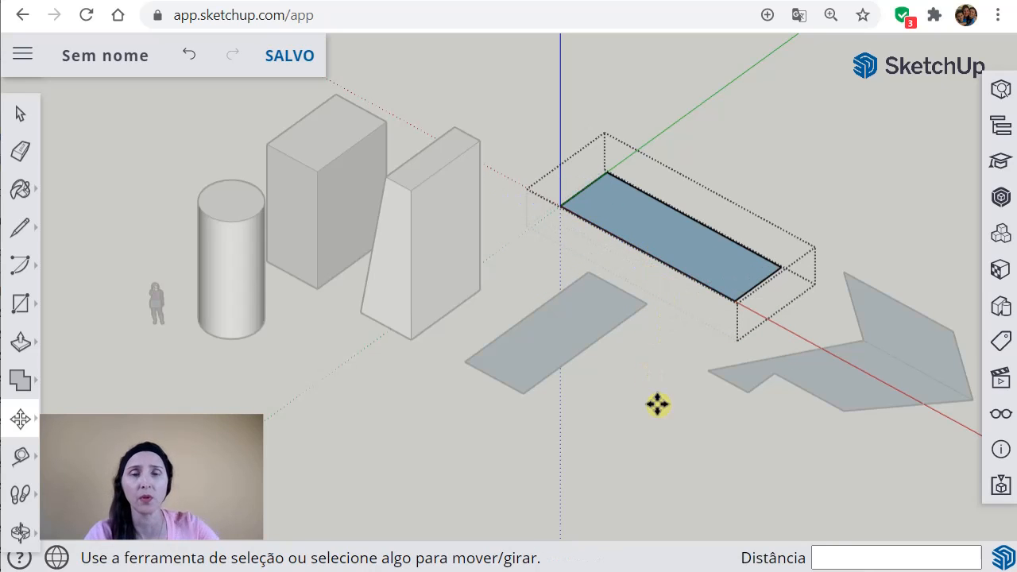
pyautogui.click(21, 114)
pyautogui.click(639, 424)
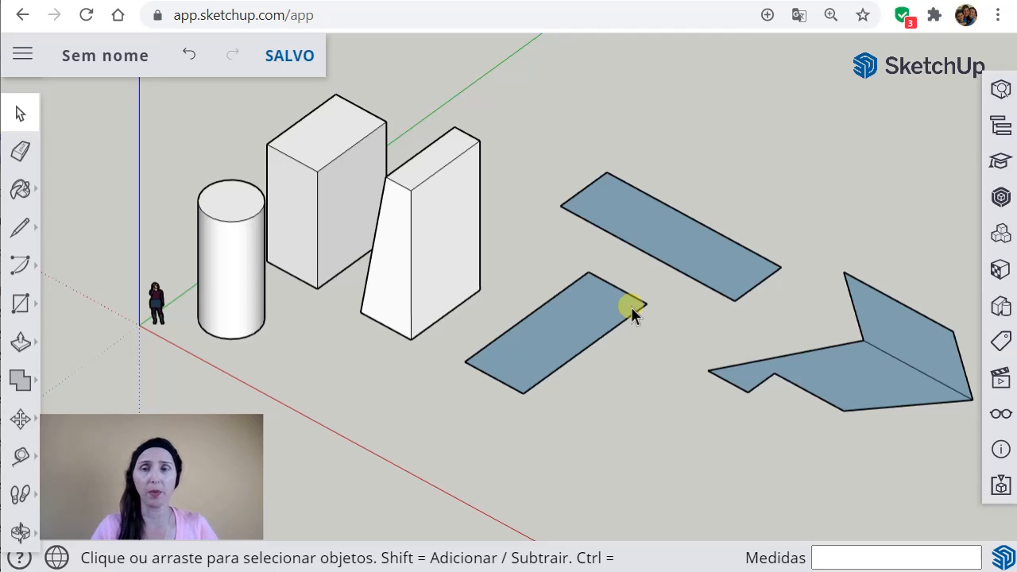
# - Select a face of the ungrouped notched shape, and open and close the moved rectangle's group to compare how they behave
pyautogui.doubleClick(693, 272)
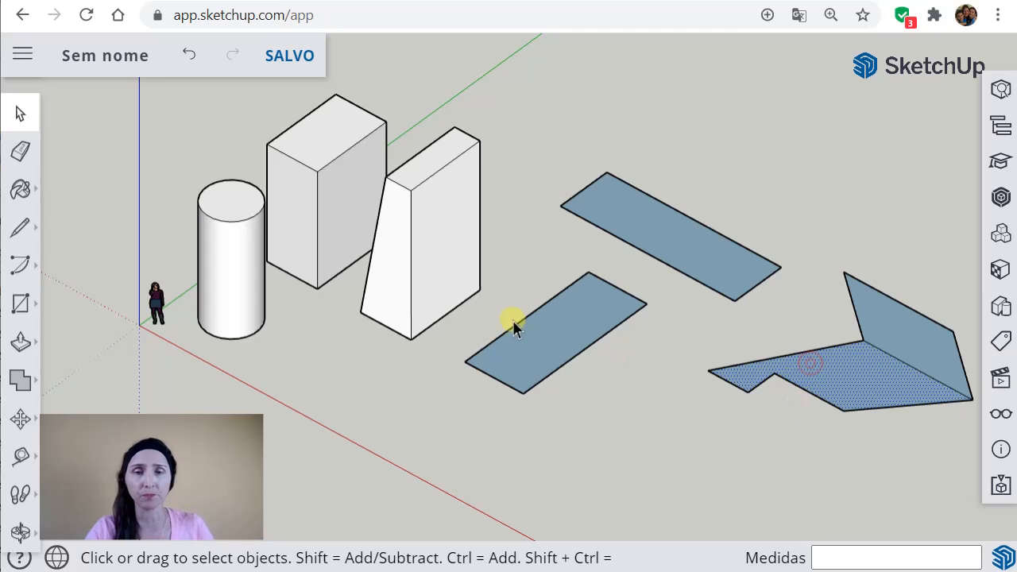
pyautogui.doubleClick(646, 240)
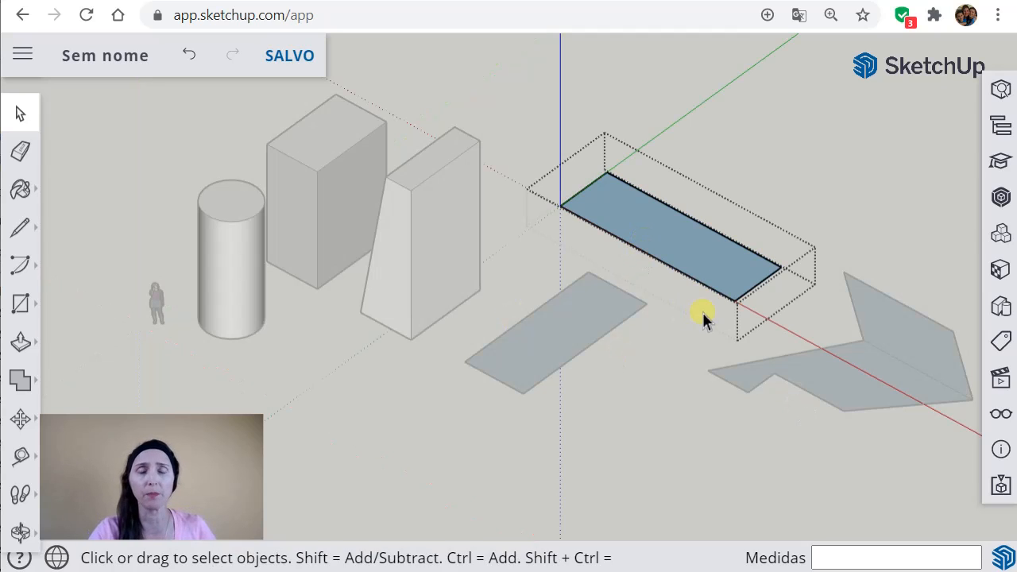
pyautogui.click(600, 412)
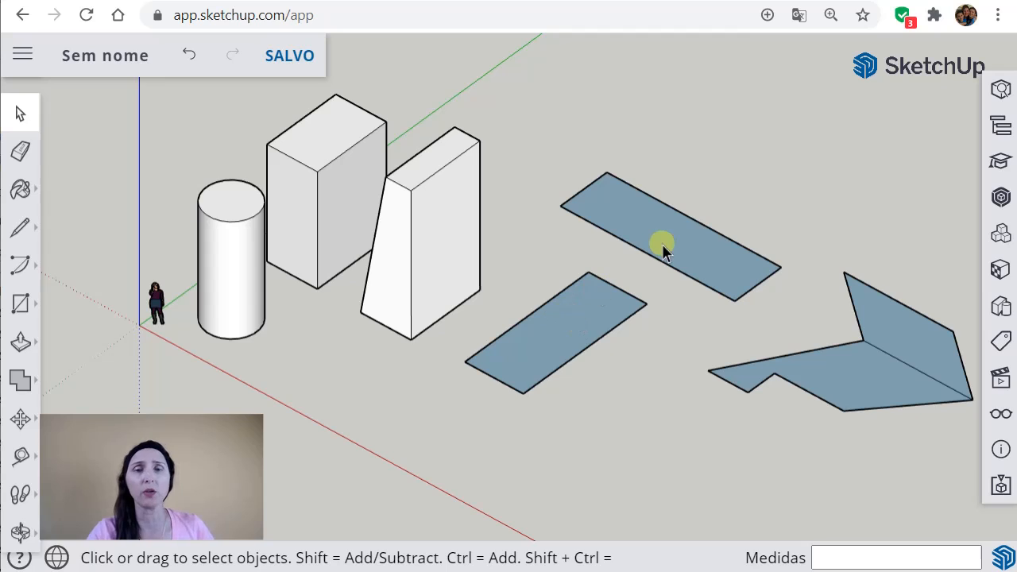
# - Erase the moved grouped rectangle with the Eraser, and select the dividing edge of the notched shape
pyautogui.click(20, 152)
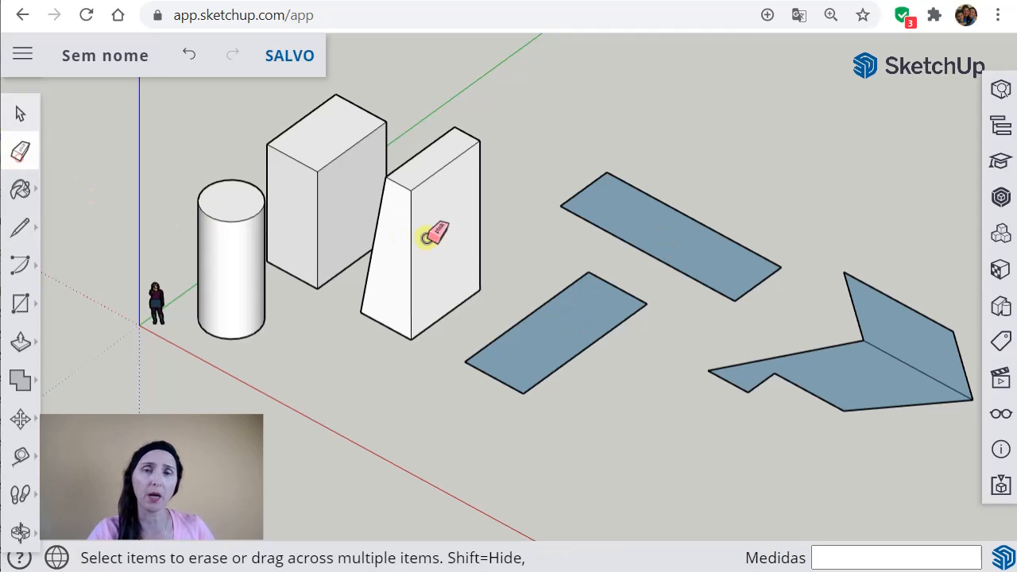
pyautogui.click(590, 224)
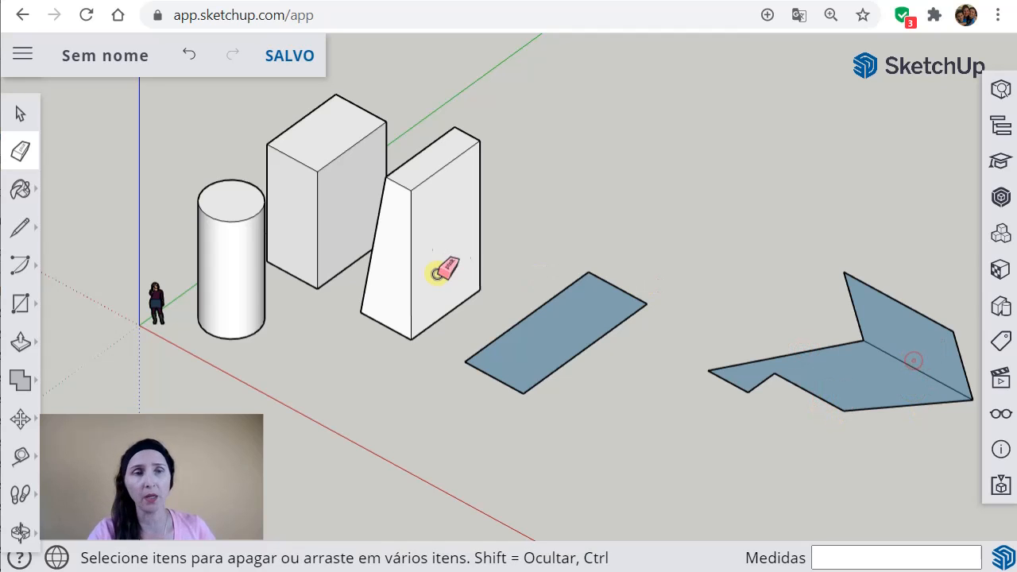
pyautogui.click(17, 121)
pyautogui.click(872, 347)
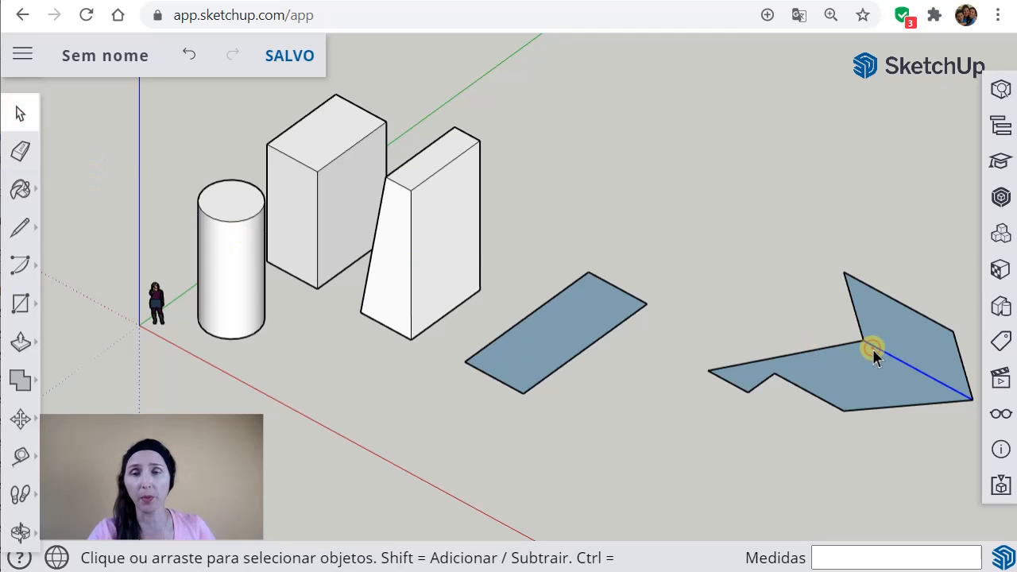
pyautogui.click(20, 150)
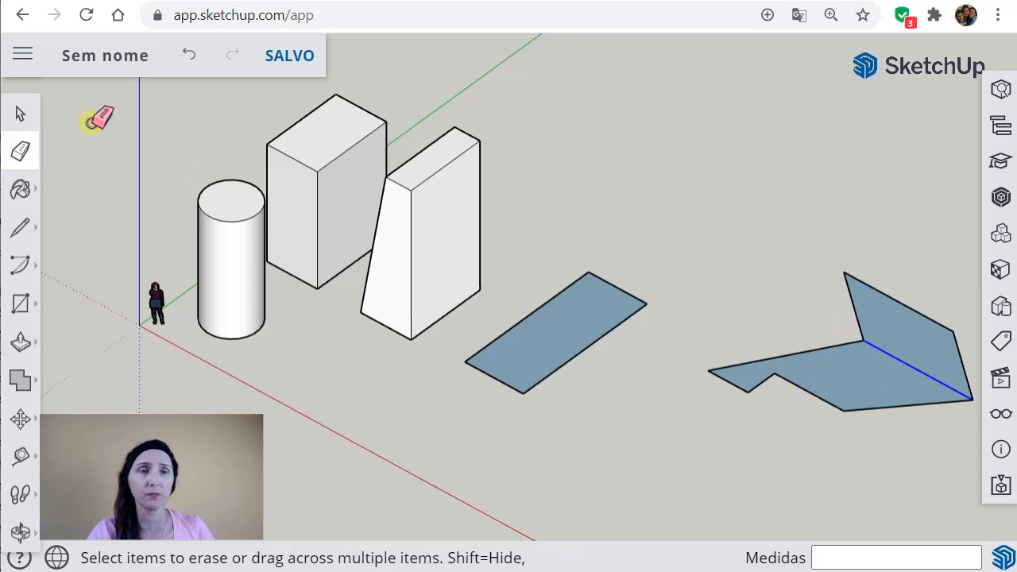
# - Delete both parts of the notched shape and the remaining grouped rectangle, leaving only the three solids
pyautogui.click(21, 114)
pyautogui.click(871, 381)
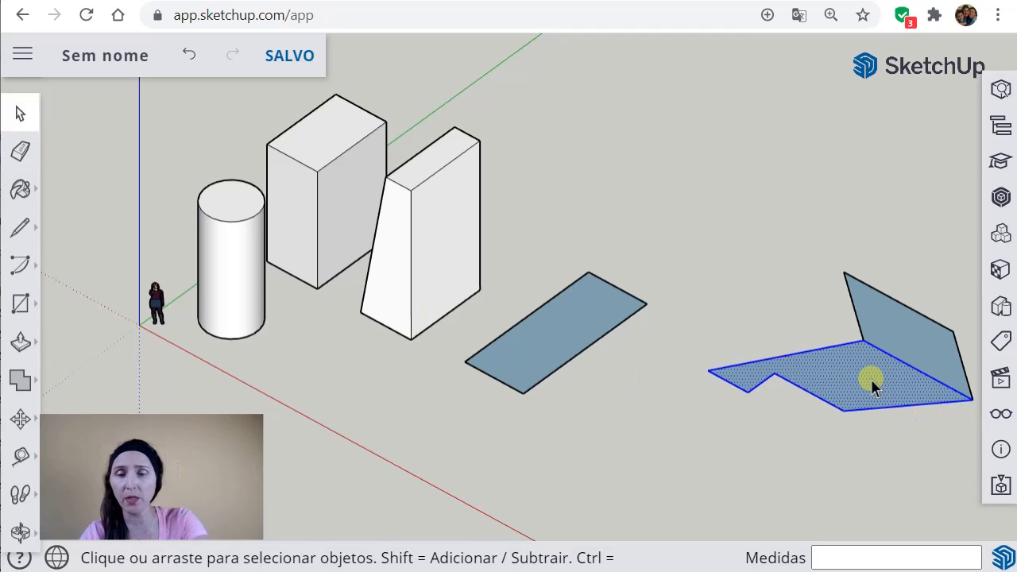
pyautogui.press('Delete')
pyautogui.moveTo(964, 284); pyautogui.dragTo(777, 388)
pyautogui.press('Delete')
pyautogui.moveTo(676, 281); pyautogui.dragTo(484, 402)
pyautogui.press('Delete')
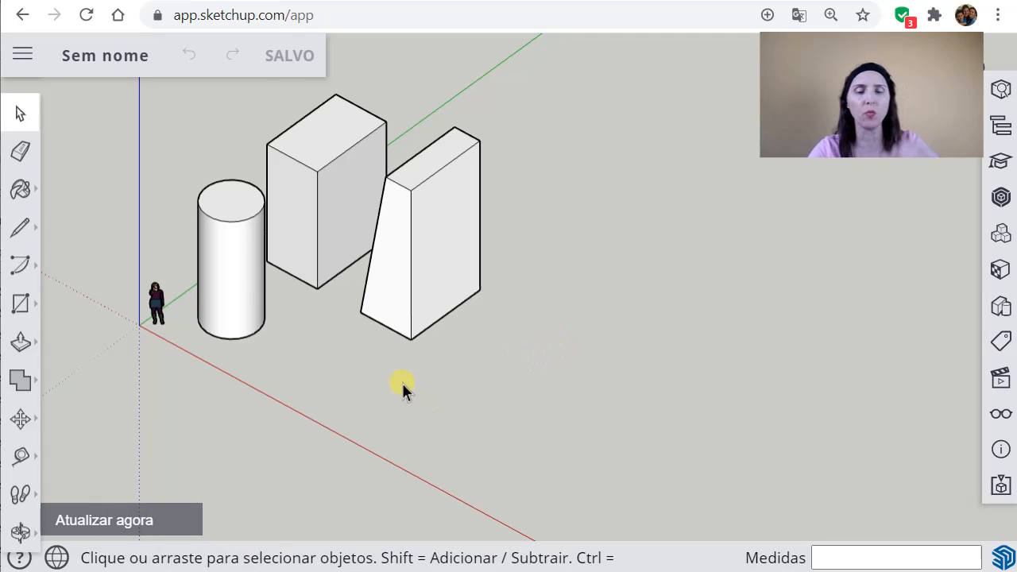
# - Try to move the tapered block's bottom front corner with the Move tool while nothing is selected
pyautogui.press('m')
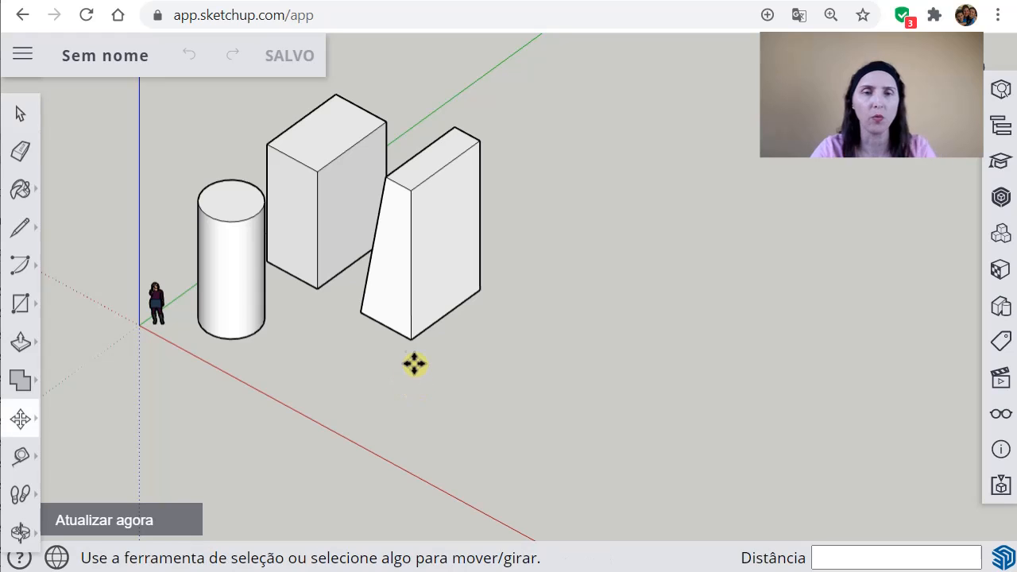
pyautogui.click(410, 339)
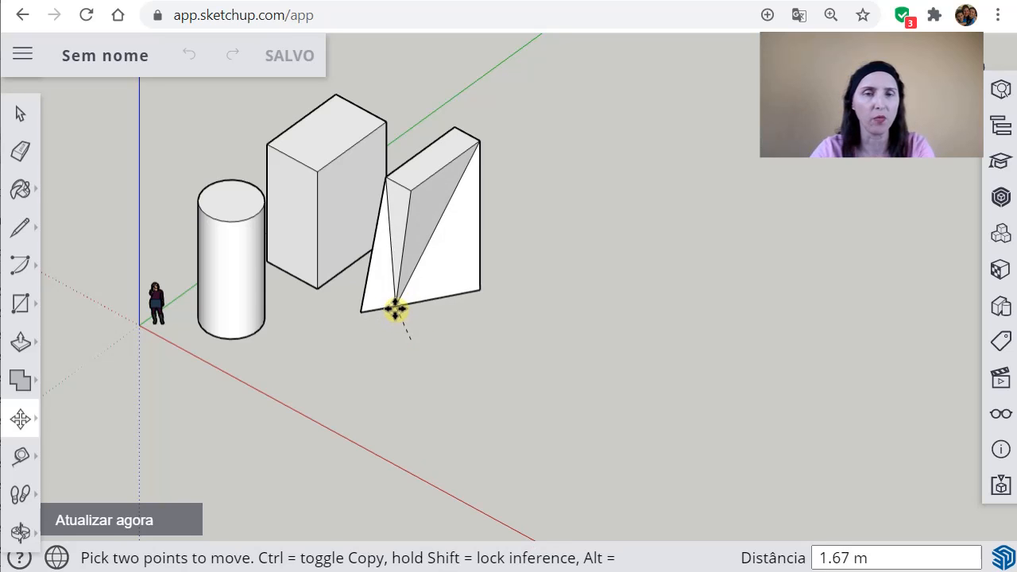
pyautogui.press('Escape')
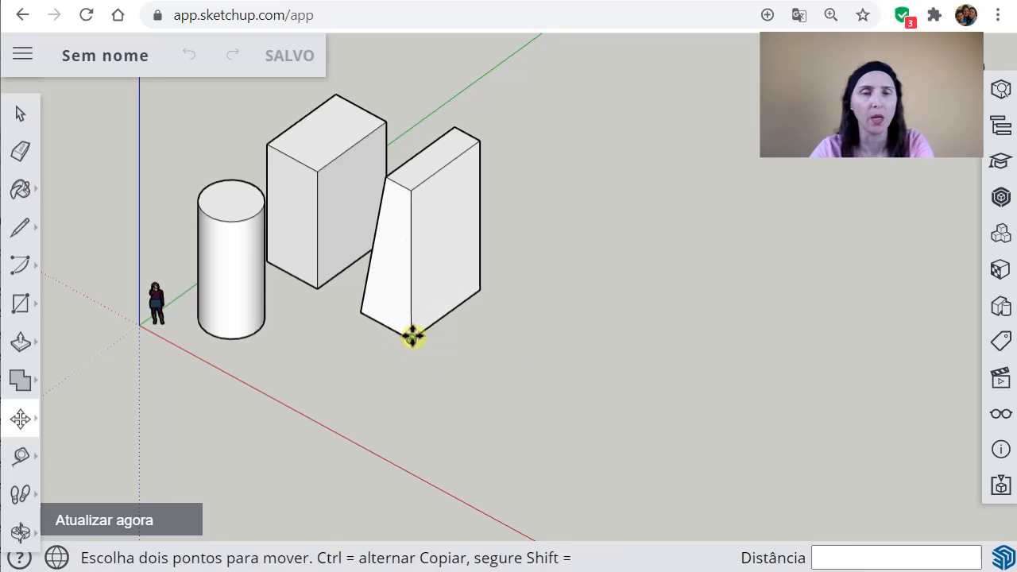
# - Select the tapered block progressively: one bottom edge, one side face with its edges, and finally the whole solid
pyautogui.press('space')
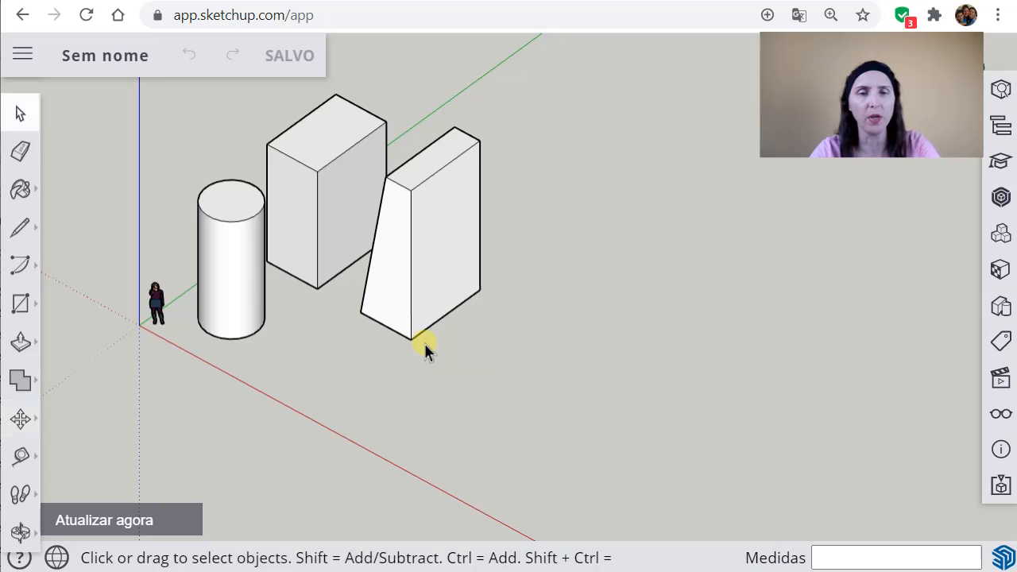
pyautogui.click(442, 316)
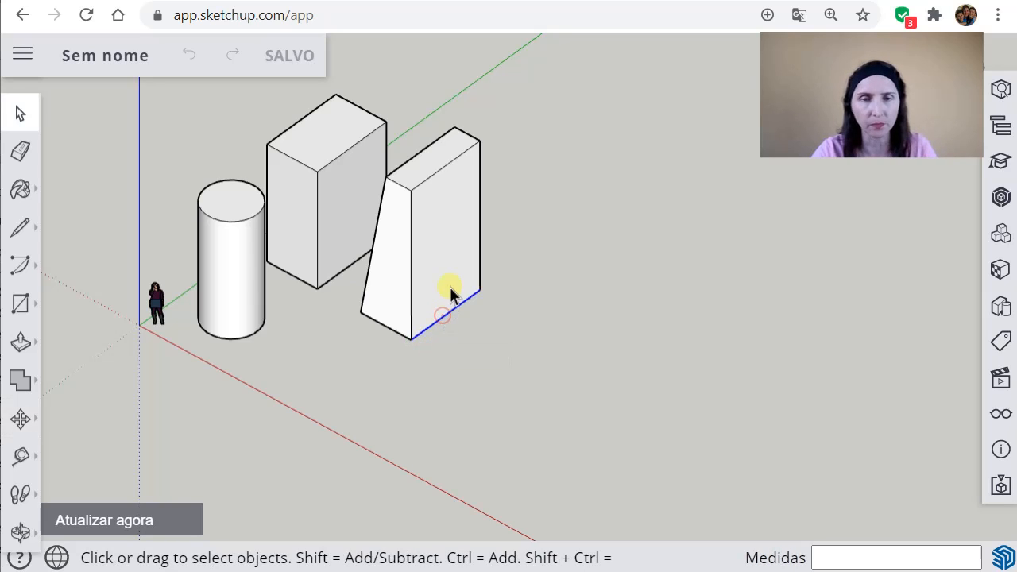
pyautogui.doubleClick(450, 290)
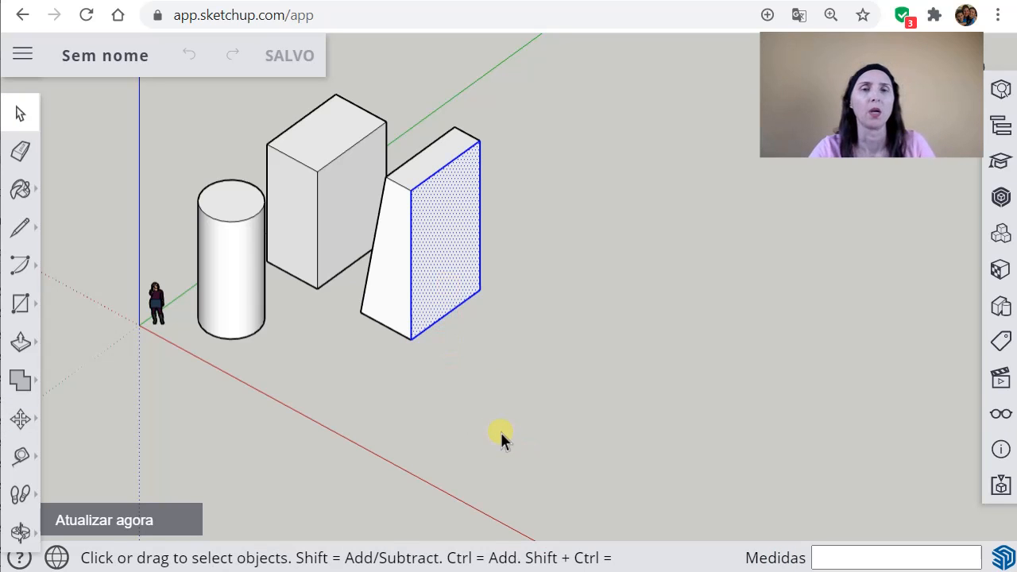
pyautogui.tripleClick(447, 284)
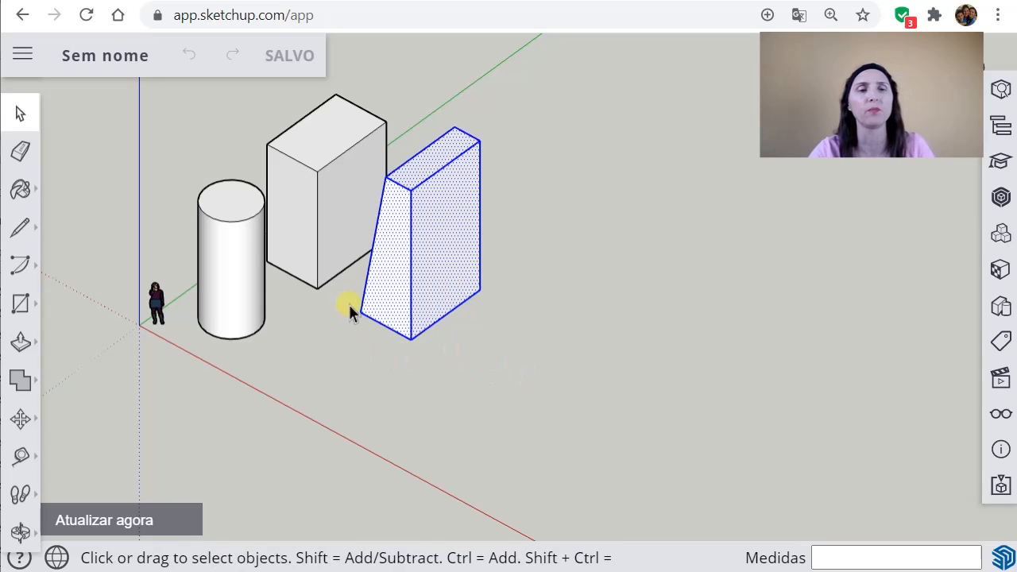
# - Copy the tapered block about 5.24 m along the red axis with the Move tool, from its bottom front corner
pyautogui.press('m')
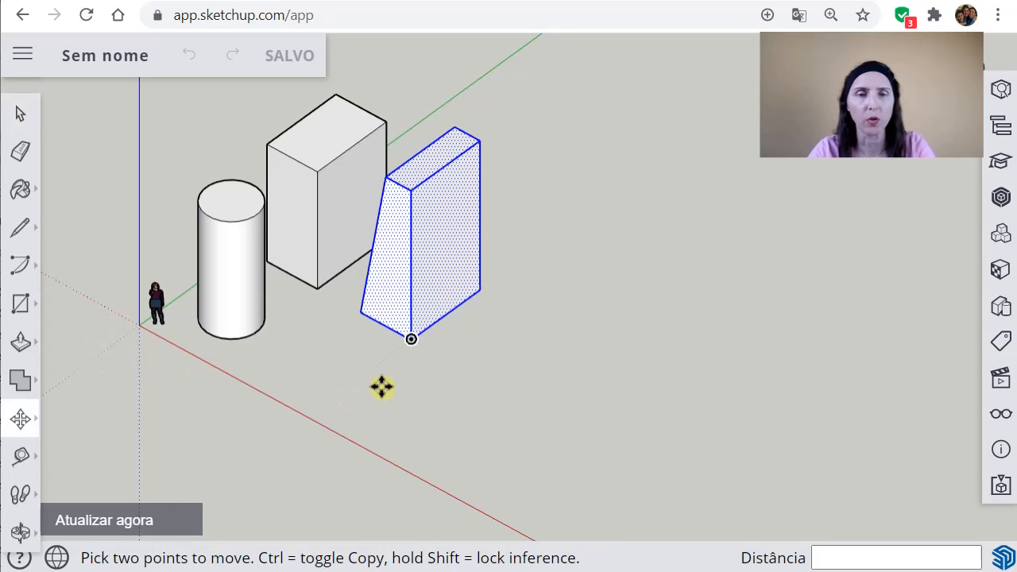
pyautogui.click(412, 342)
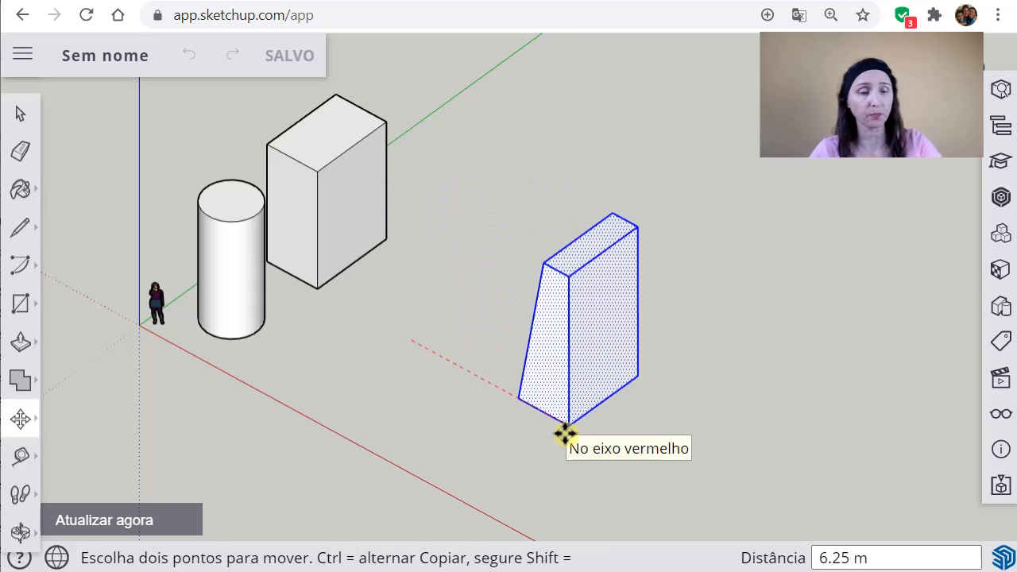
pyautogui.press('ctrl')
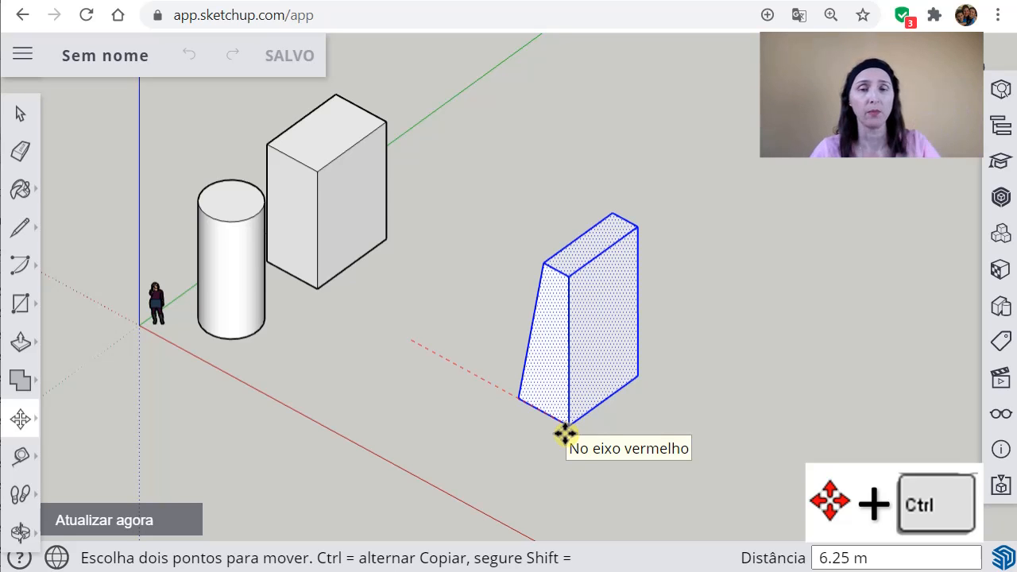
pyautogui.press('ctrl')
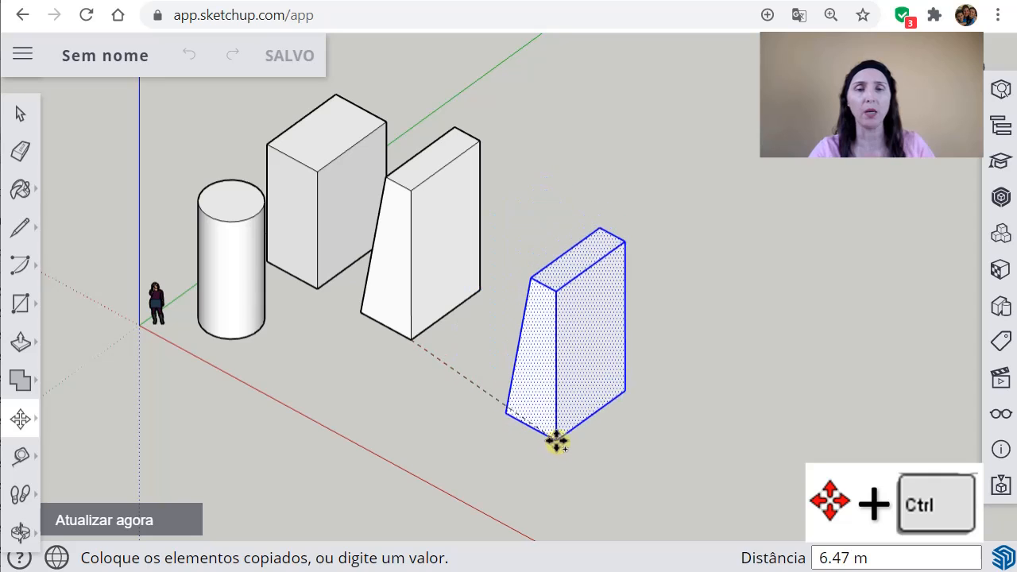
pyautogui.click(543, 414)
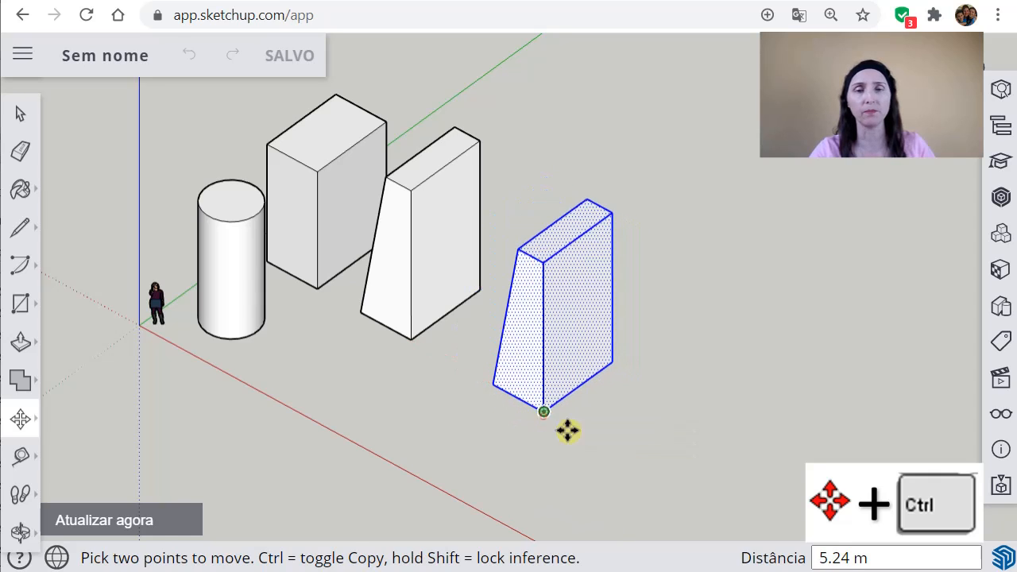
# - Copy the selected tapered block 10 m along the green axis from its bottom front corner, and repeat the copy as a 4X array
pyautogui.scroll(-3, 624, 446)
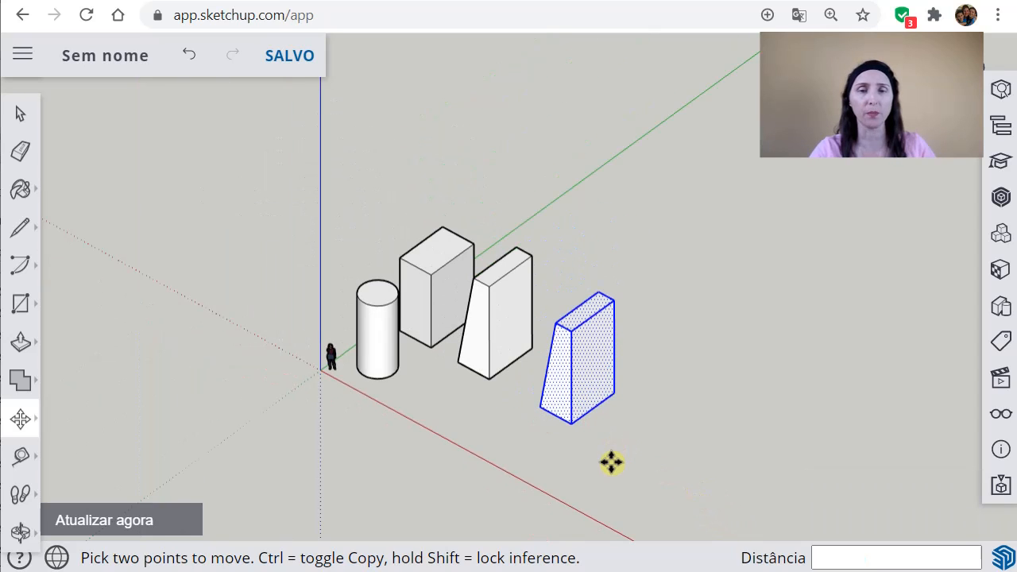
pyautogui.moveTo(540, 467); pyautogui.dragTo(459, 386, button='middle')
pyautogui.scroll(2, 431, 384)
pyautogui.scroll(-1, 439, 375)
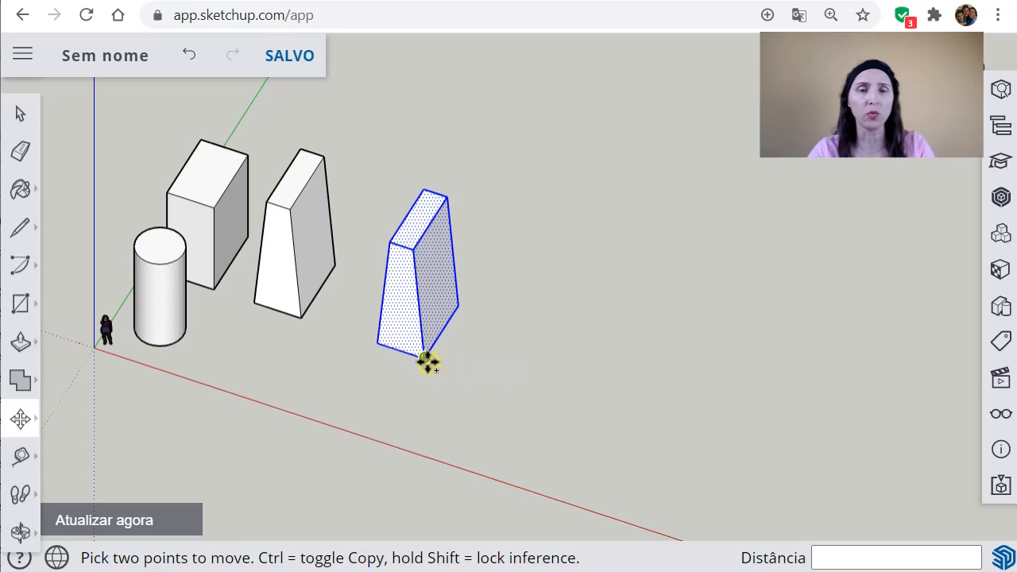
pyautogui.press('ctrl')
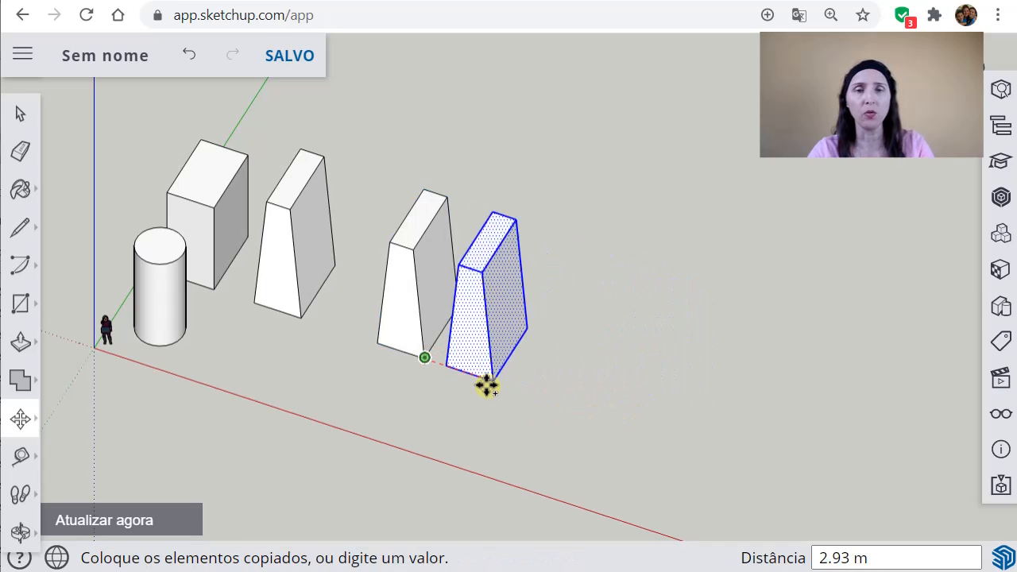
pyautogui.press('o')
pyautogui.moveTo(517, 397); pyautogui.dragTo(560, 415)
pyautogui.moveTo(561, 415); pyautogui.dragTo(520, 409, button='middle')
pyautogui.scroll(-5, 520, 406)
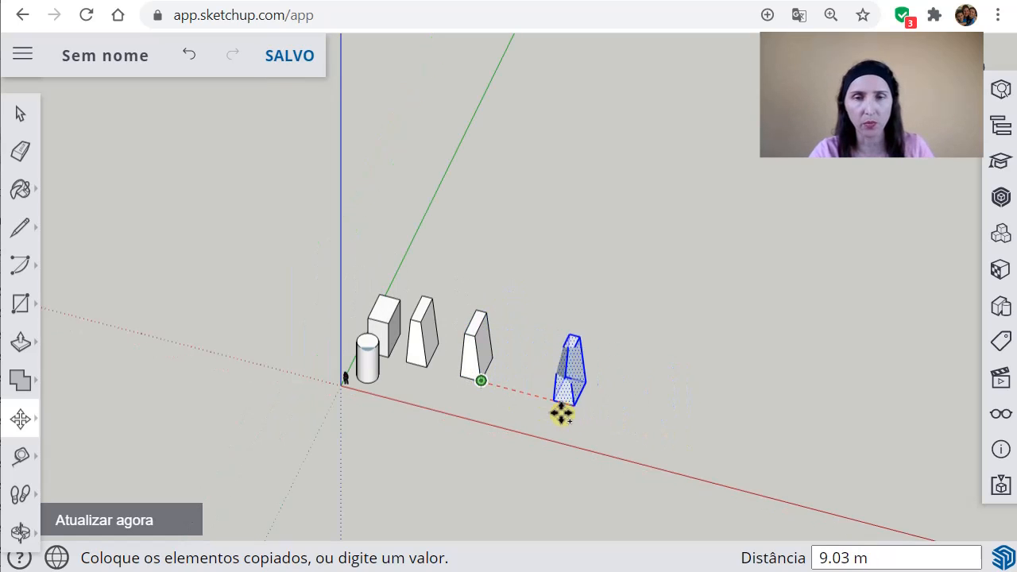
pyautogui.scroll(3, 517, 407)
pyautogui.press('o')
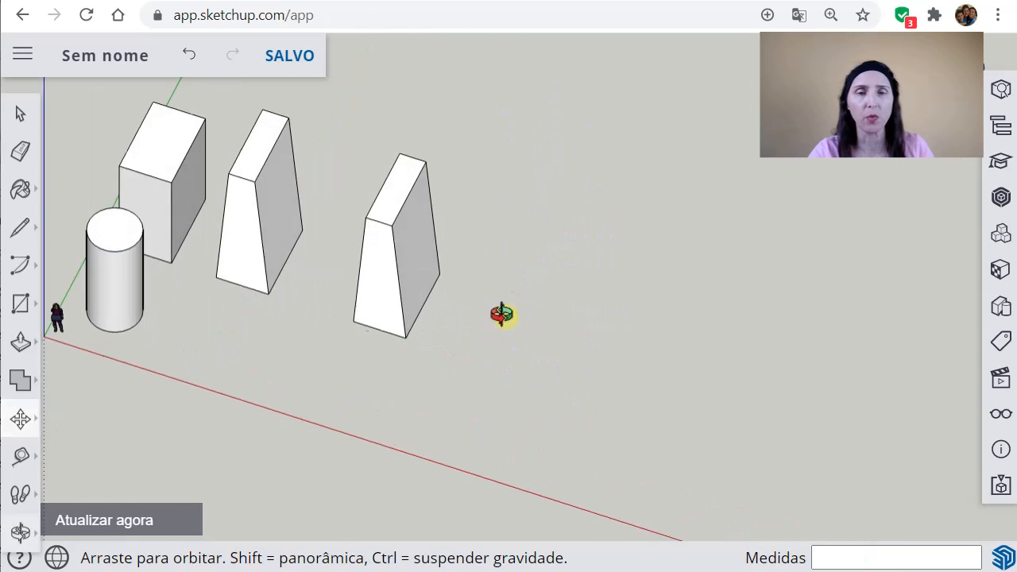
pyautogui.moveTo(502, 313); pyautogui.dragTo(368, 465)
pyautogui.moveTo(368, 465); pyautogui.dragTo(570, 257, button='middle')
pyautogui.moveTo(618, 304); pyautogui.dragTo(455, 339, button='middle')
pyautogui.scroll(-3, 509, 322)
pyautogui.keyDown('shift'); pyautogui.moveTo(656, 284); pyautogui.dragTo(387, 369, button='middle'); pyautogui.keyUp('shift')
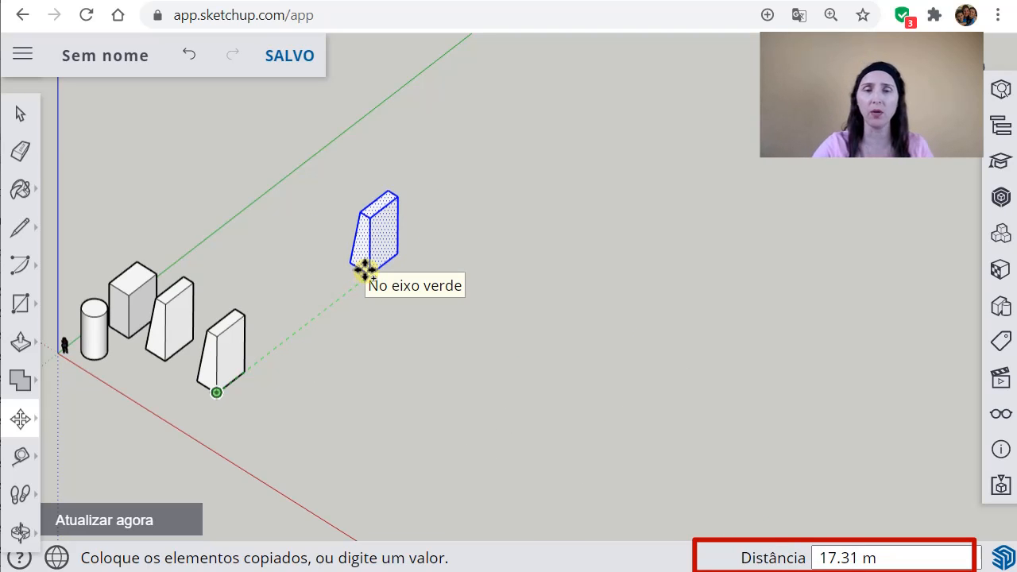
pyautogui.press('Return')
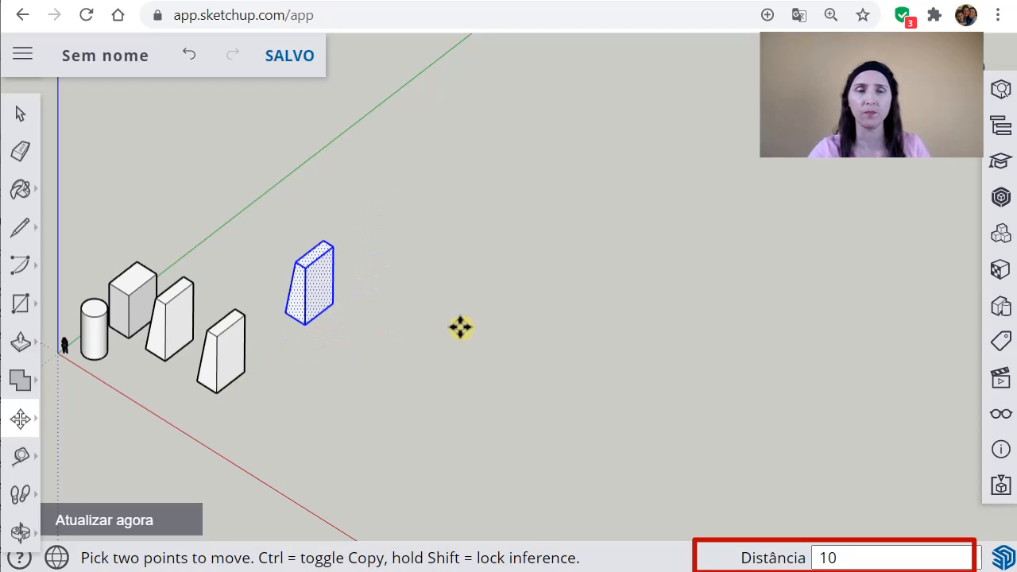
pyautogui.press('Return')
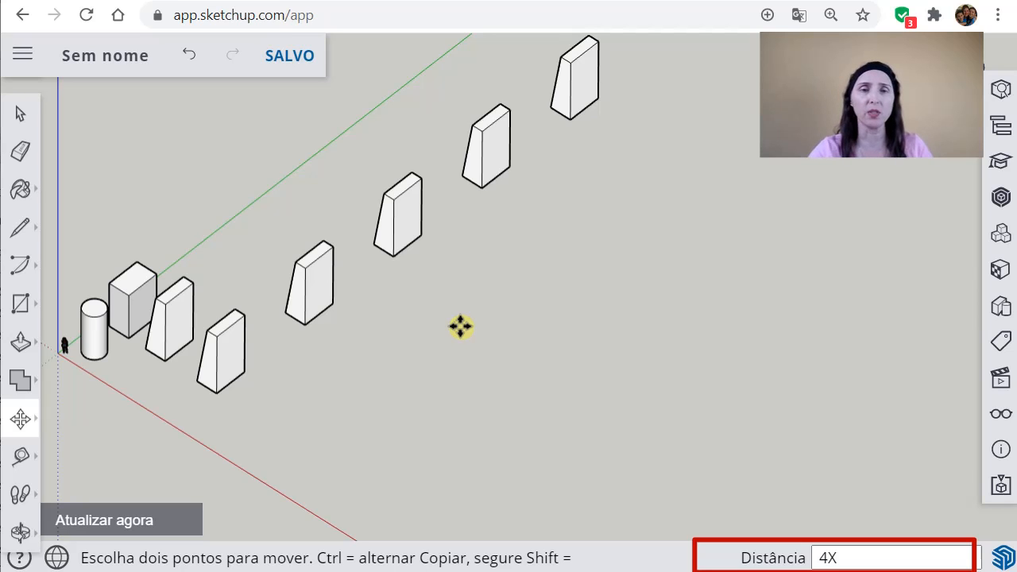
# - Copy the farthest tapered block in the green-axis row along the red axis, and divide the distance into three equally spaced copies with 3/
pyautogui.scroll(-4, 525, 345)
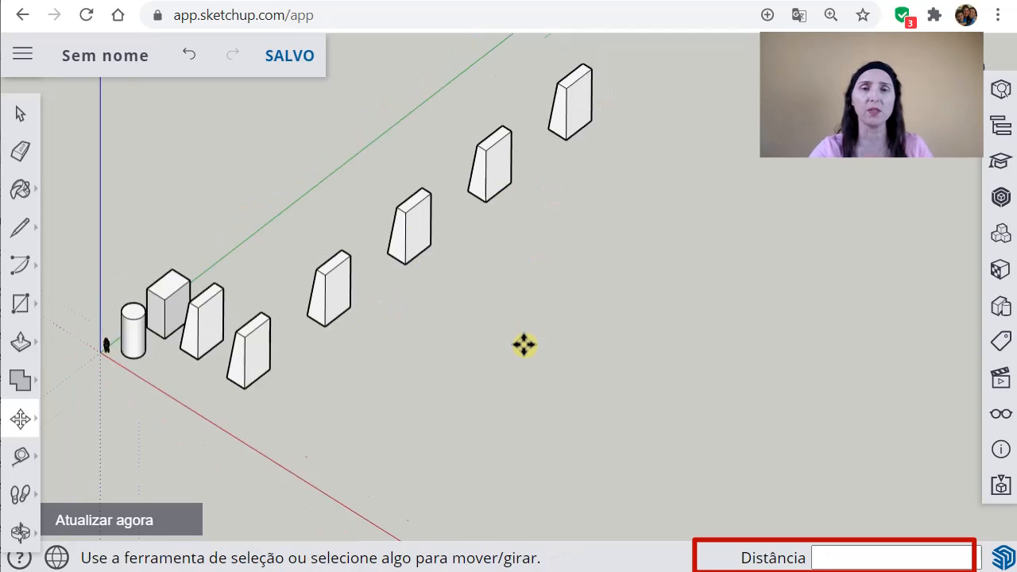
pyautogui.moveTo(536, 318)
pyautogui.mouseDown(button='middle')
pyautogui.moveTo(522, 318)
pyautogui.moveTo(565, 320)
pyautogui.moveTo(442, 329)
pyautogui.moveTo(547, 302)
pyautogui.moveTo(500, 312)
pyautogui.mouseUp(button='middle')
pyautogui.press('m')
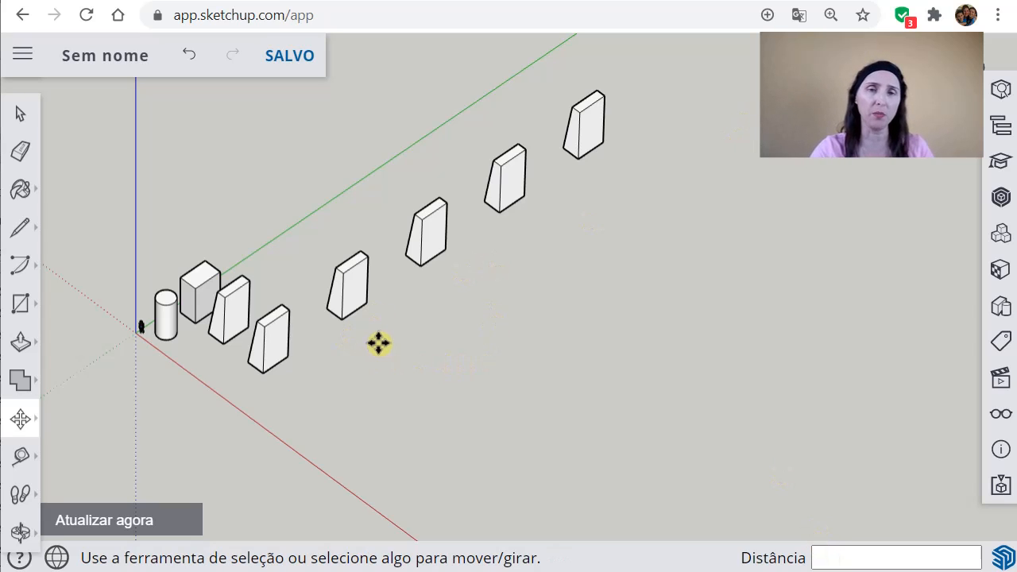
pyautogui.click(21, 114)
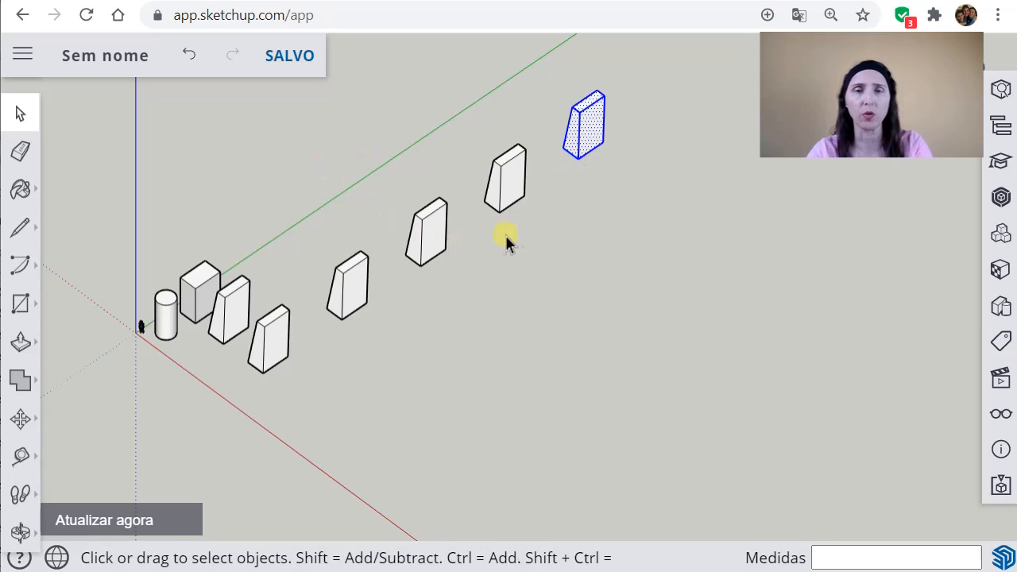
pyautogui.press('m')
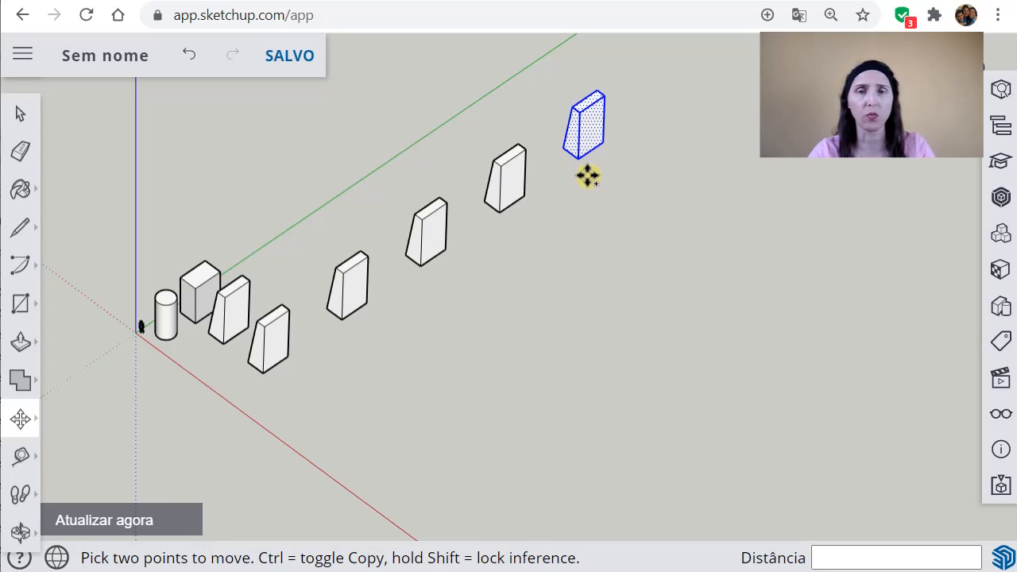
pyautogui.click(584, 163)
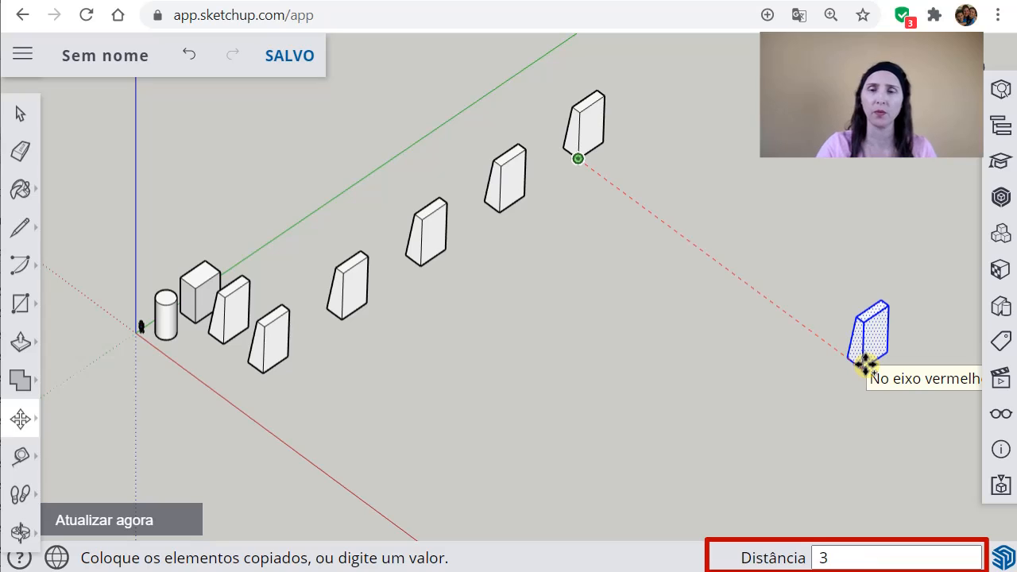
pyautogui.press('Return')
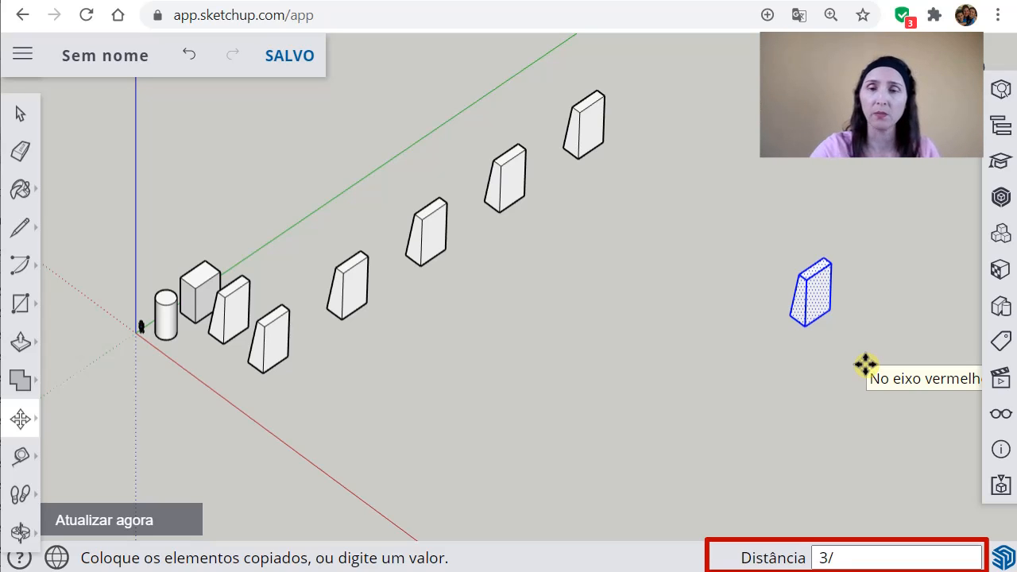
pyautogui.press('Return')
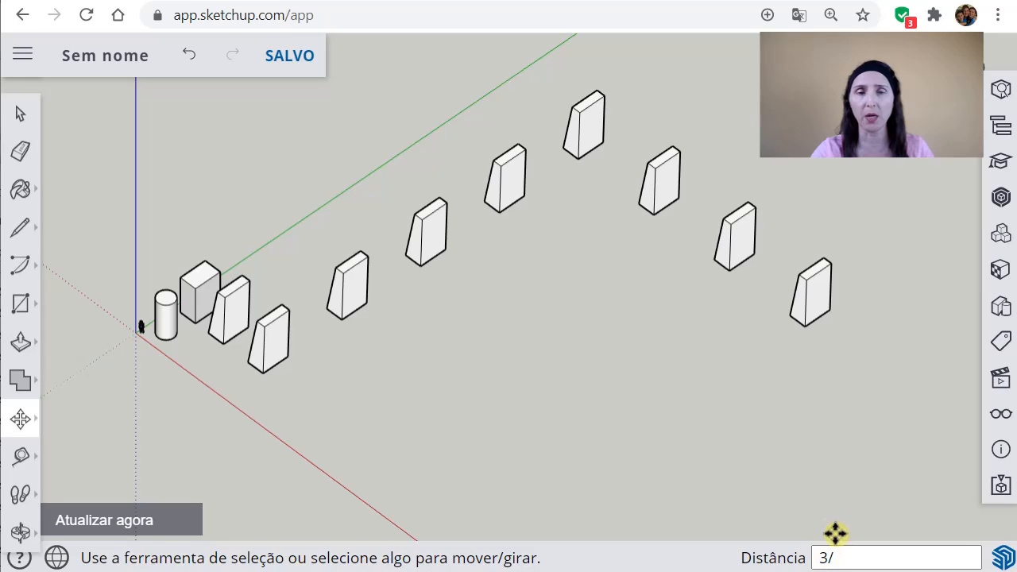
# - Copy the top side edge of the row's second-to-last tapered block 4 m down its side face, and divide the distance with 4/
pyautogui.scroll(-2, 545, 352)
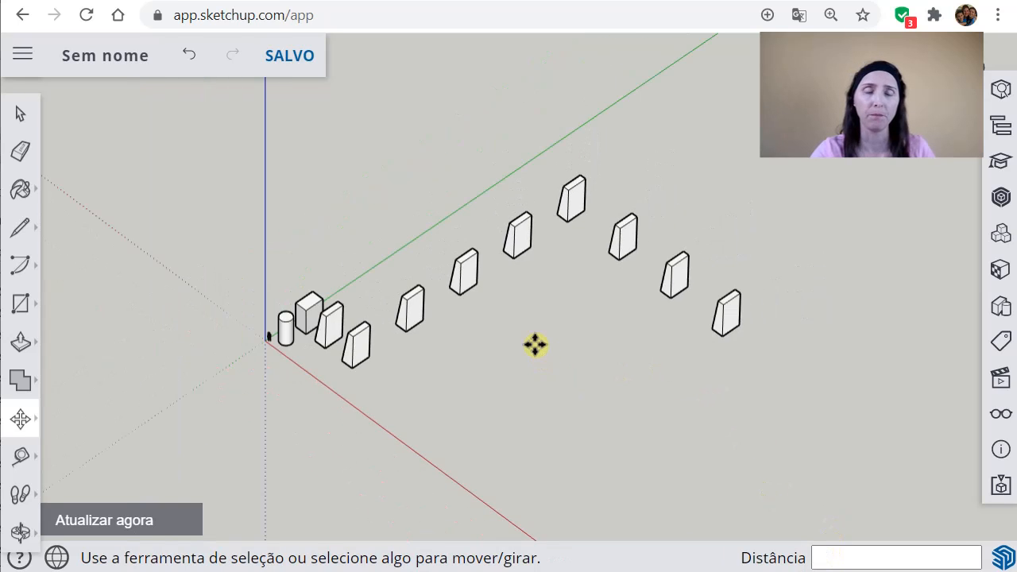
pyautogui.scroll(2, 534, 343)
pyautogui.scroll(2, 525, 298)
pyautogui.scroll(-2, 521, 304)
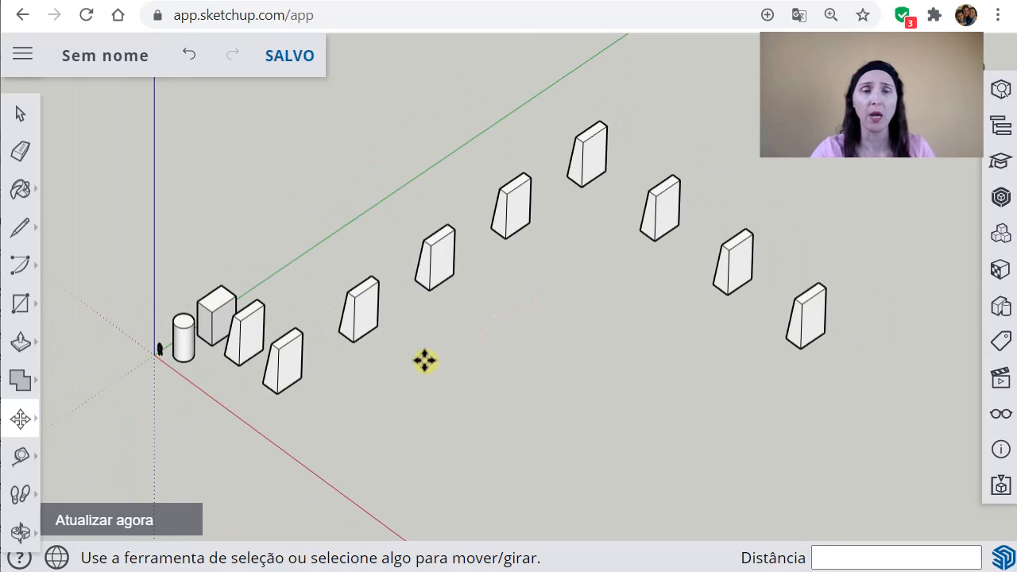
pyautogui.scroll(2, 279, 363)
pyautogui.scroll(-2, 297, 359)
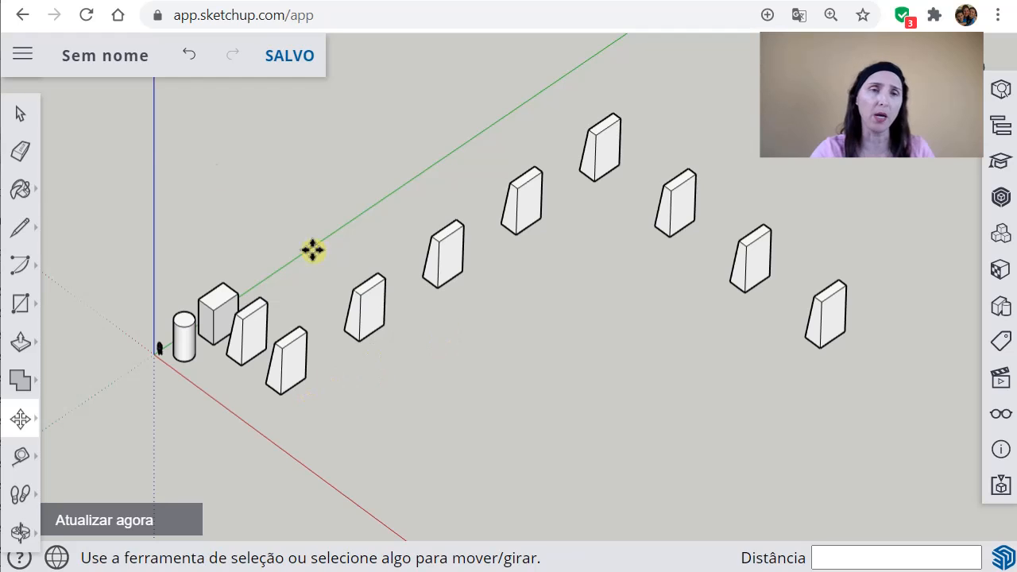
pyautogui.click(20, 114)
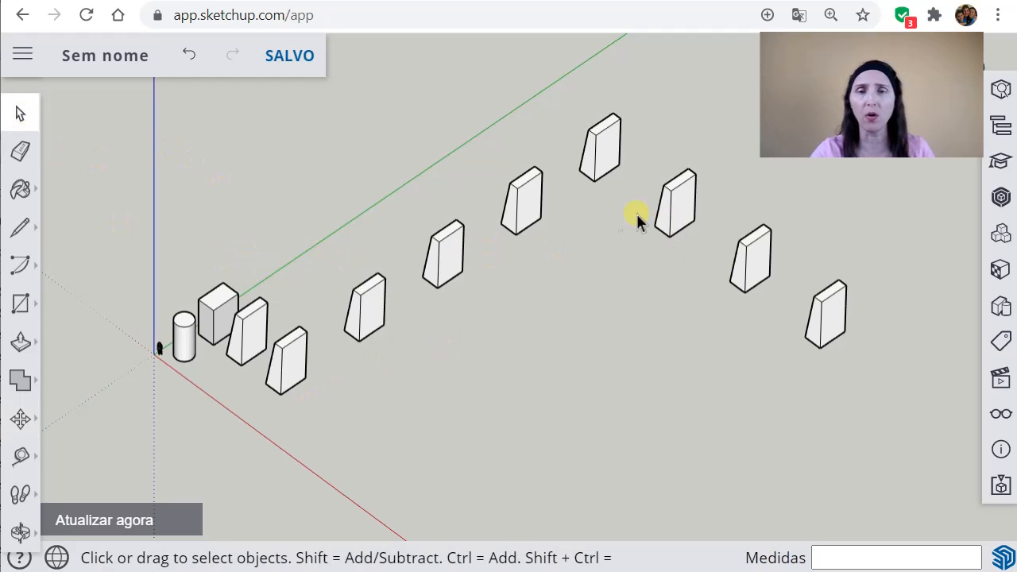
pyautogui.scroll(5, 529, 225)
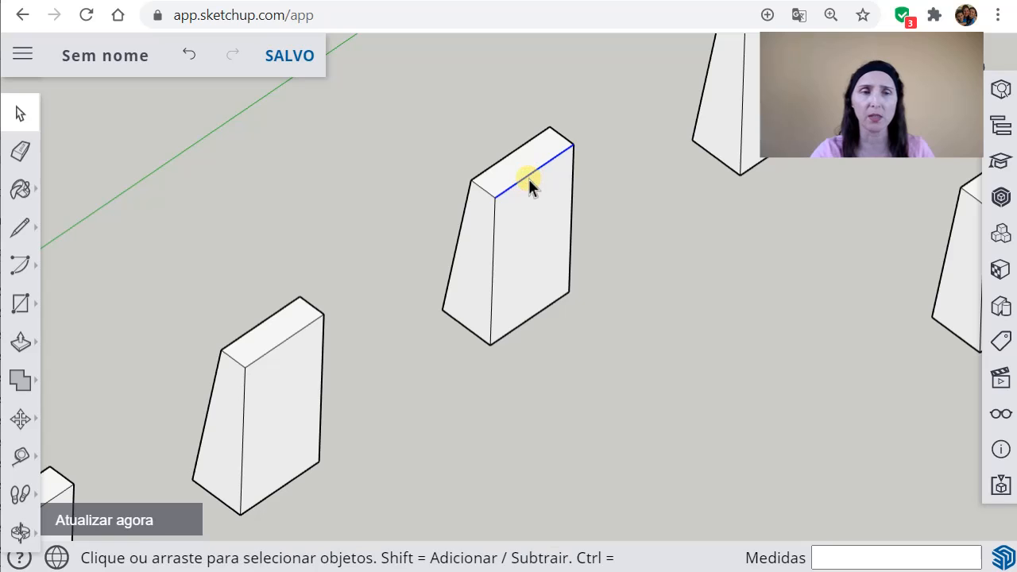
pyautogui.click(21, 428)
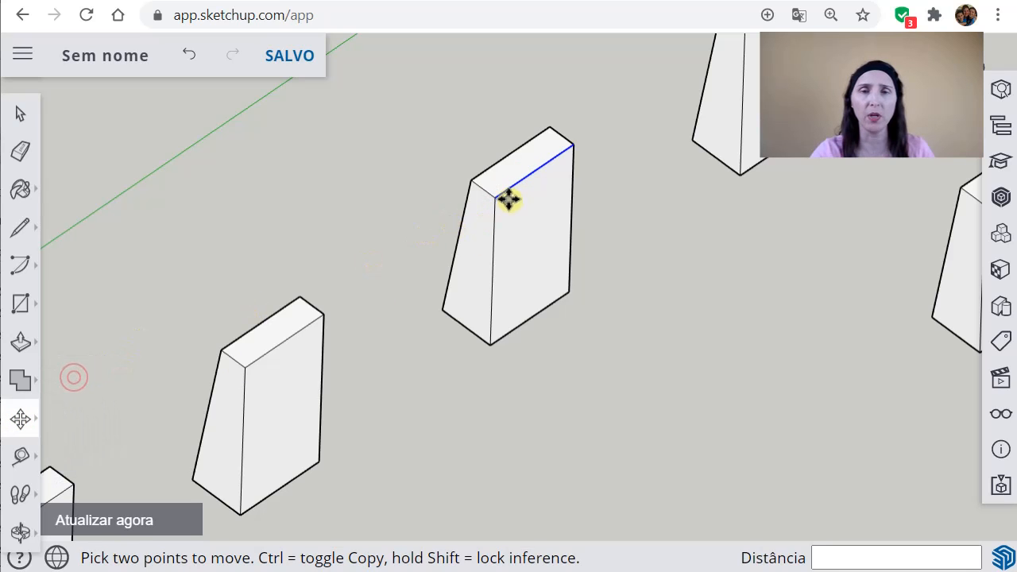
pyautogui.click(499, 198)
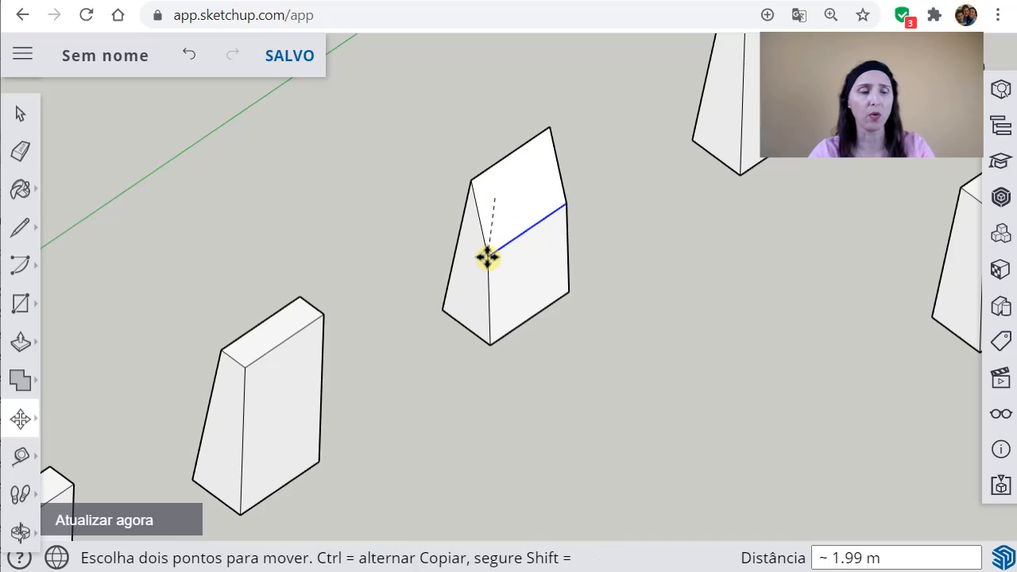
pyautogui.press('ctrl')
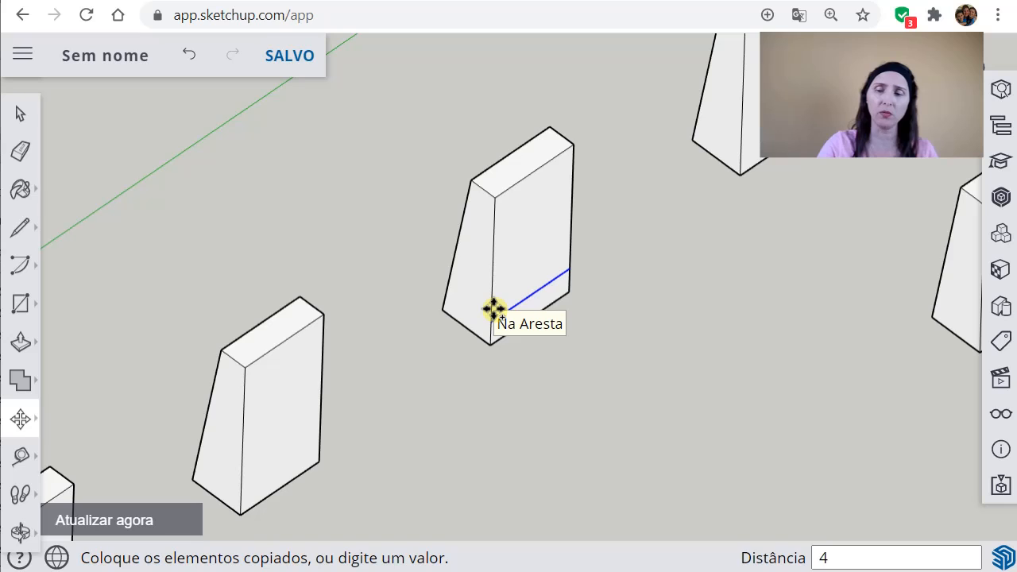
pyautogui.press('Return')
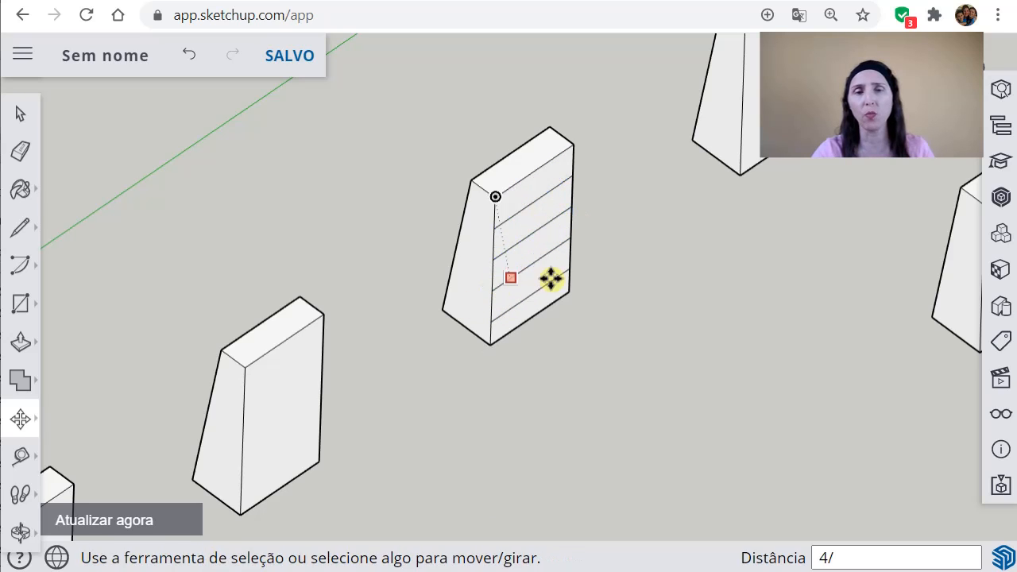
# - Extrude the rectangular box's top face upward 2.5 m with Push/Pull in copy mode, keeping the original top edges as a division
pyautogui.scroll(-3, 580, 374)
pyautogui.scroll(6, 539, 345)
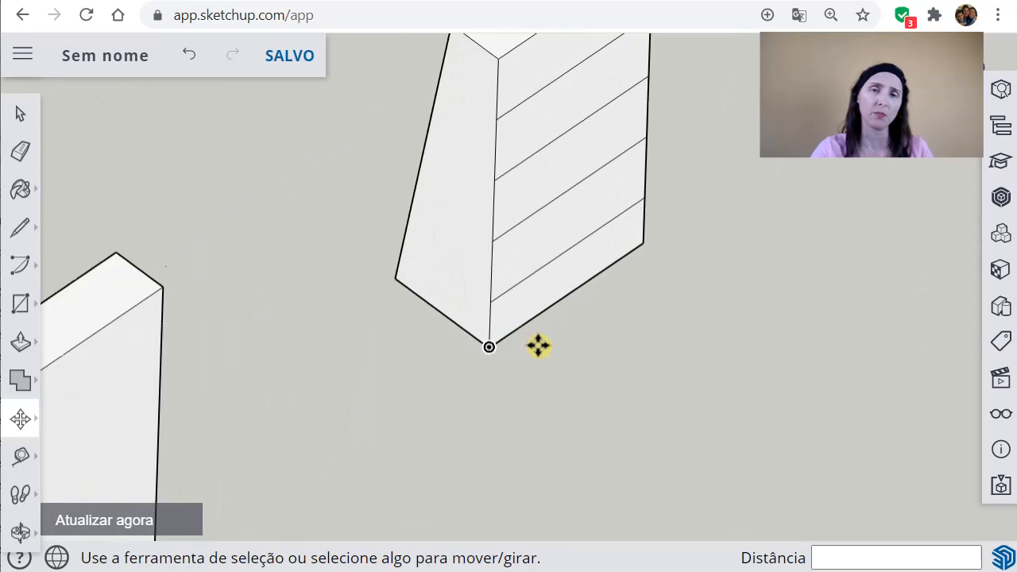
pyautogui.scroll(-5, 551, 344)
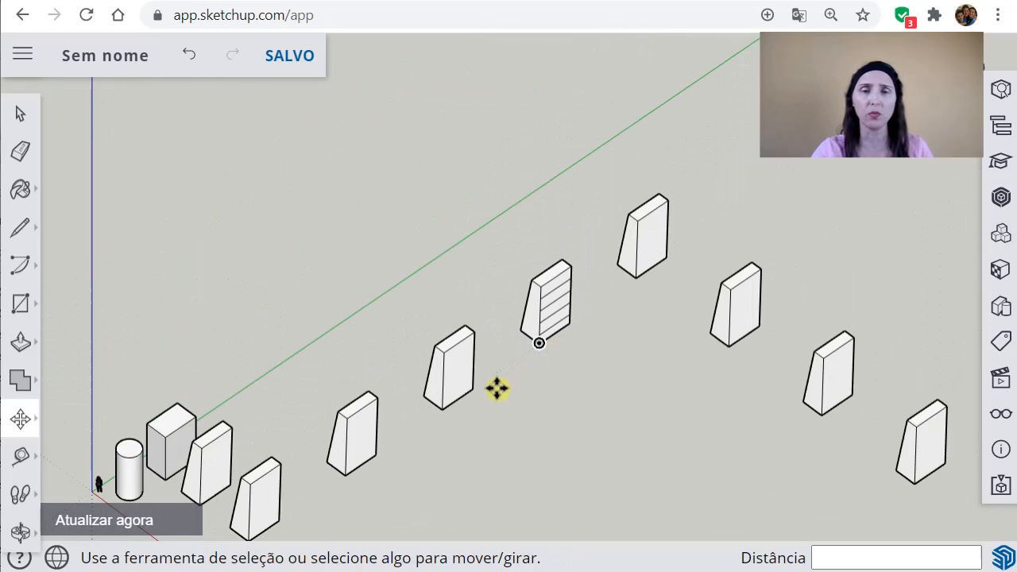
pyautogui.scroll(-2, 551, 408)
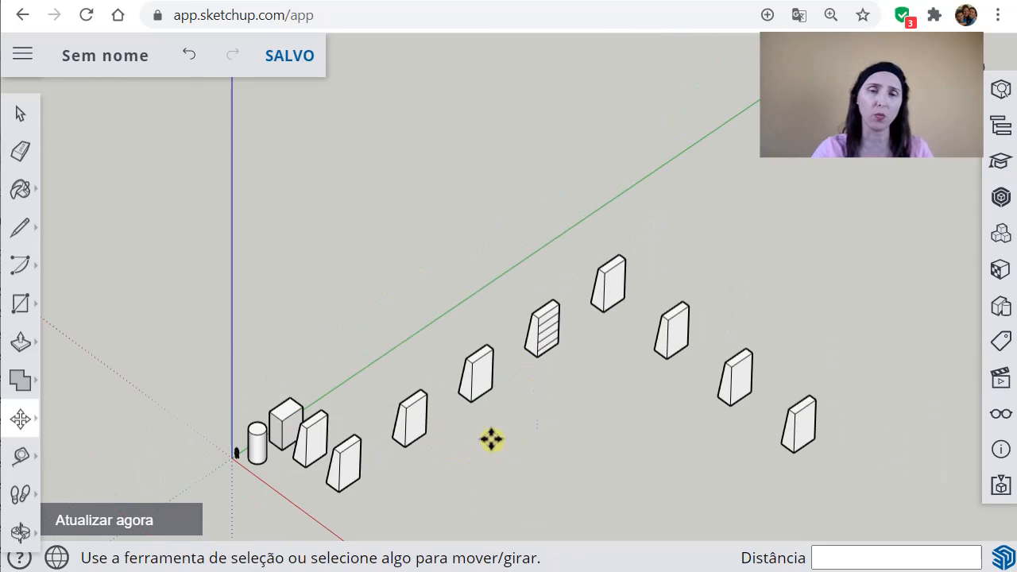
pyautogui.scroll(1, 585, 413)
pyautogui.scroll(-3, 425, 411)
pyautogui.moveTo(281, 463); pyautogui.dragTo(270, 437, button='middle')
pyautogui.scroll(6, 286, 417)
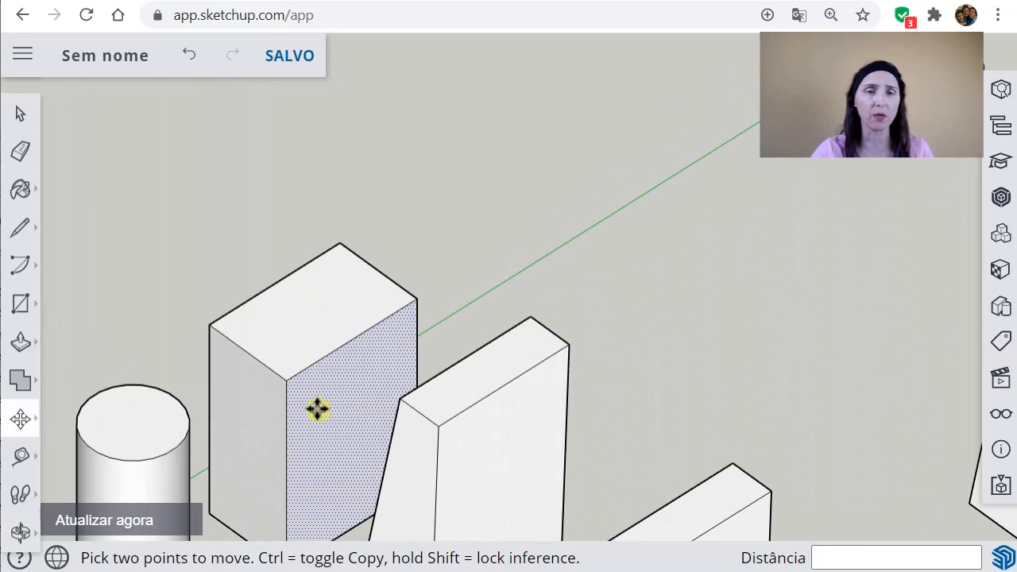
pyautogui.click(20, 343)
pyautogui.moveTo(313, 316); pyautogui.dragTo(310, 178)
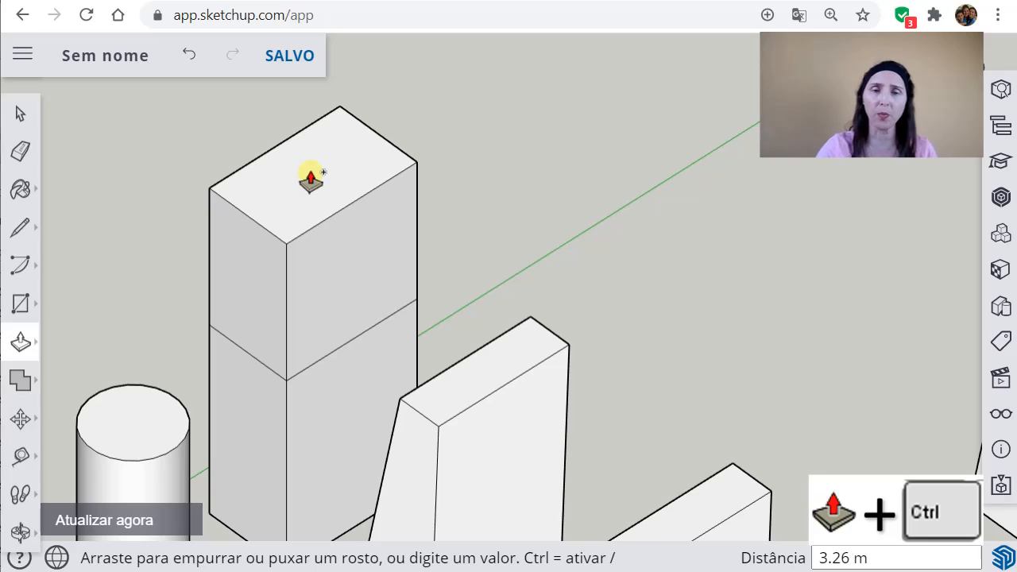
pyautogui.write('2')
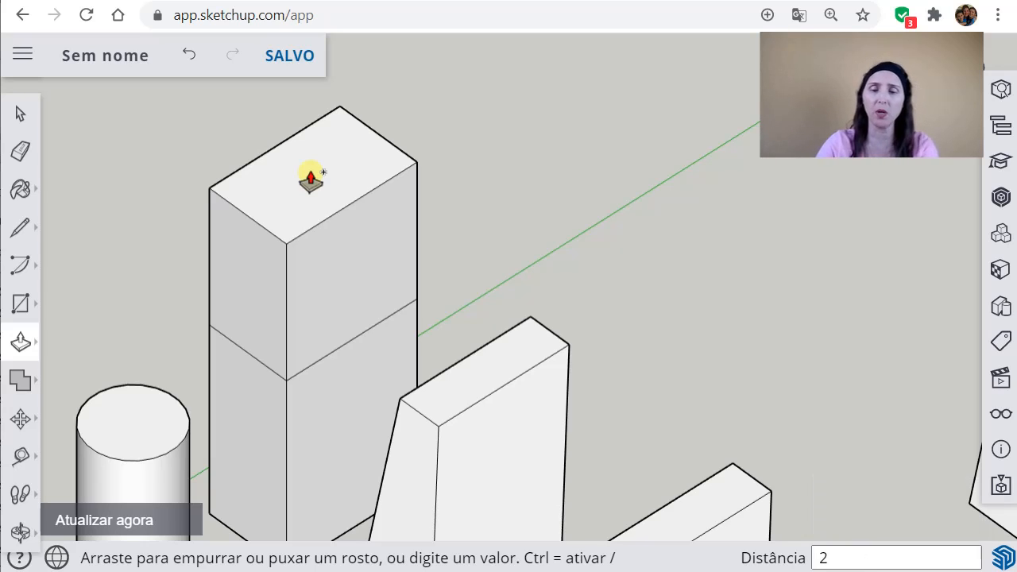
pyautogui.write('.5')
pyautogui.press('Return')
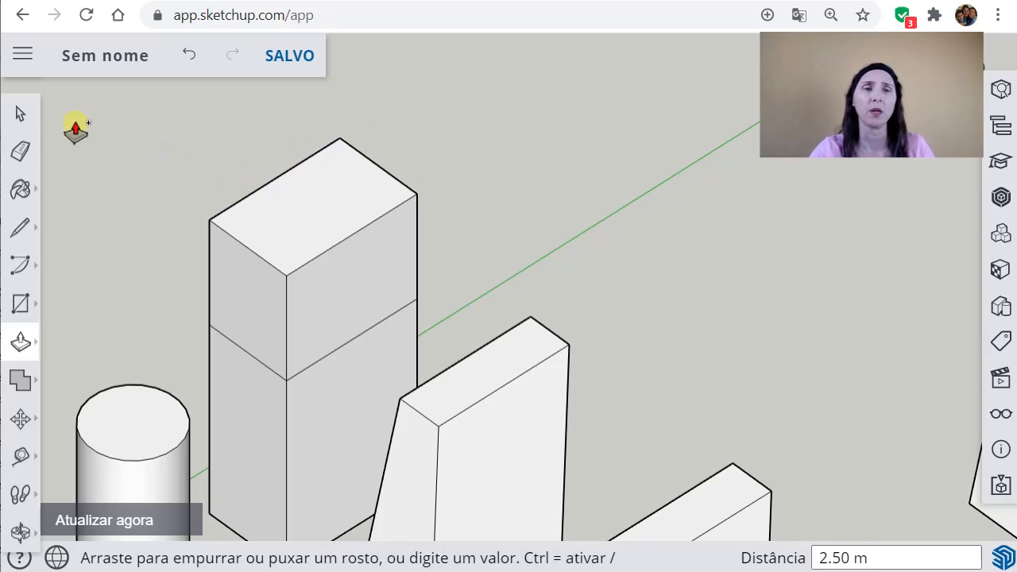
# - Select the extended box's top face, upper and lower side faces and dividing edges one at a time to examine how they are separated
pyautogui.click(21, 114)
pyautogui.click(316, 213)
pyautogui.click(347, 280)
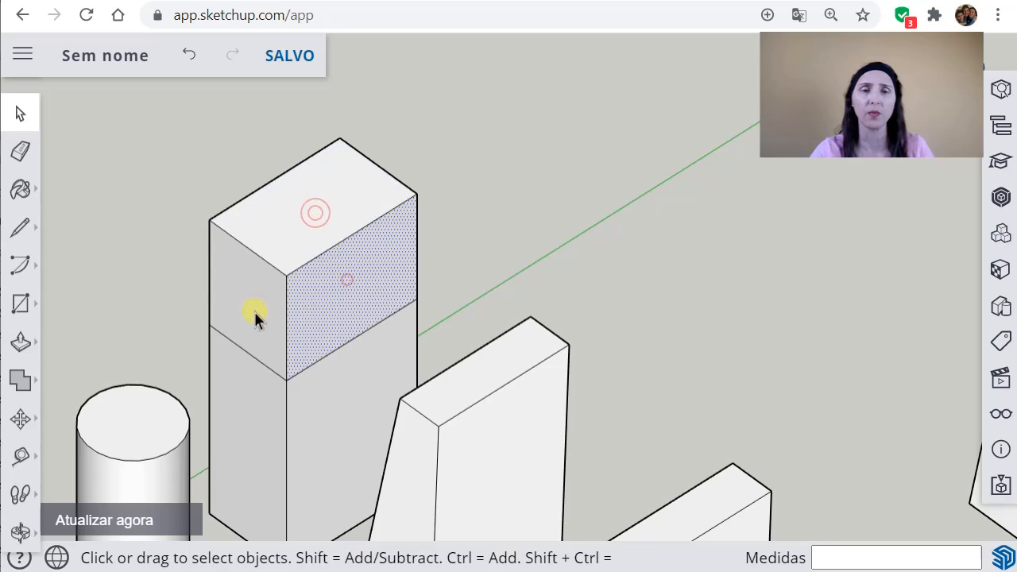
pyautogui.click(251, 399)
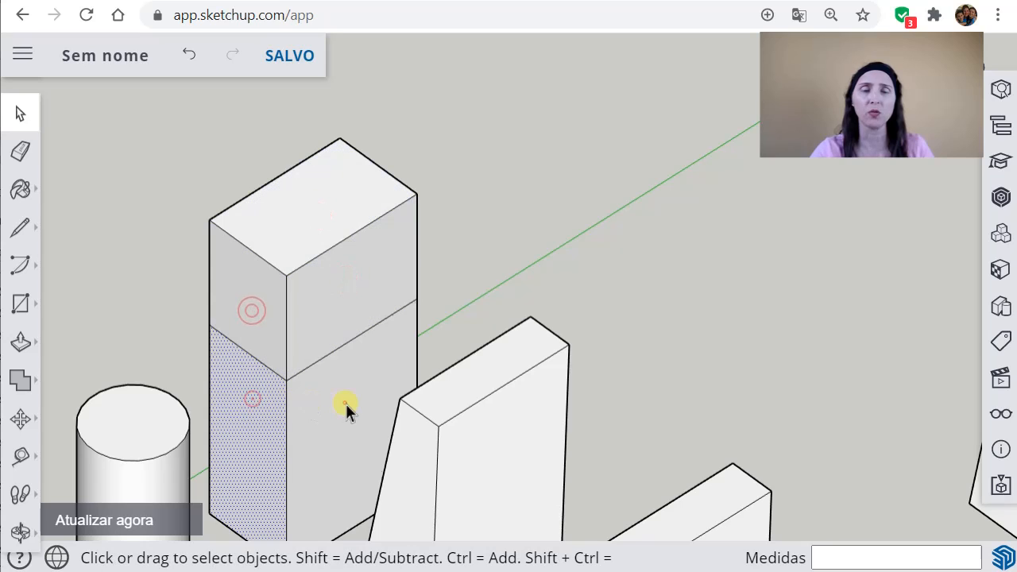
pyautogui.click(240, 348)
pyautogui.click(336, 350)
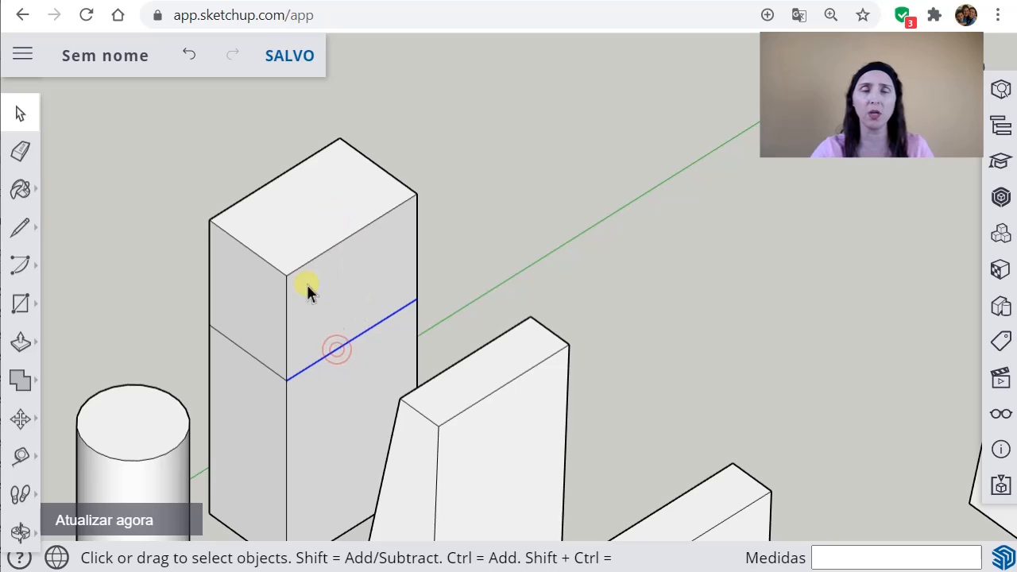
pyautogui.scroll(-8, 382, 304)
pyautogui.moveTo(480, 366); pyautogui.dragTo(543, 312, button='middle')
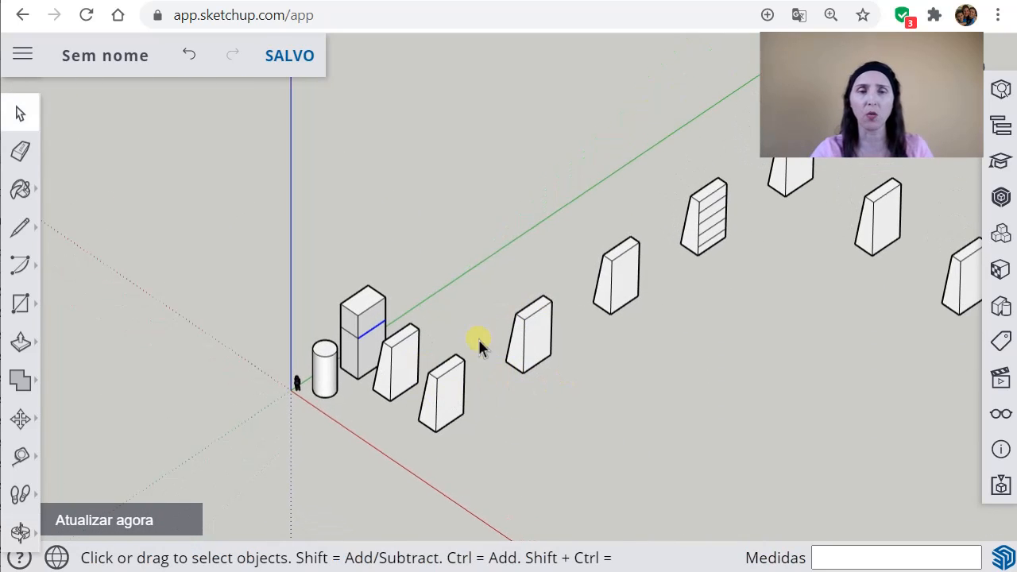
# - Copy the whole divided box 5 m along the green axis with Move, and repeat the copy with 10X
pyautogui.scroll(5, 480, 333)
pyautogui.scroll(-4, 521, 320)
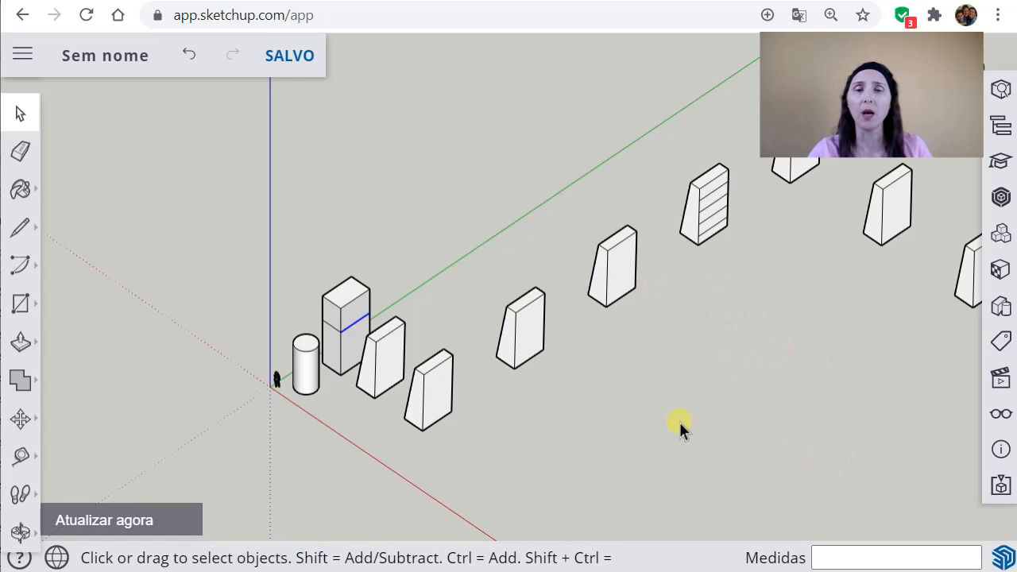
pyautogui.tripleClick(347, 295)
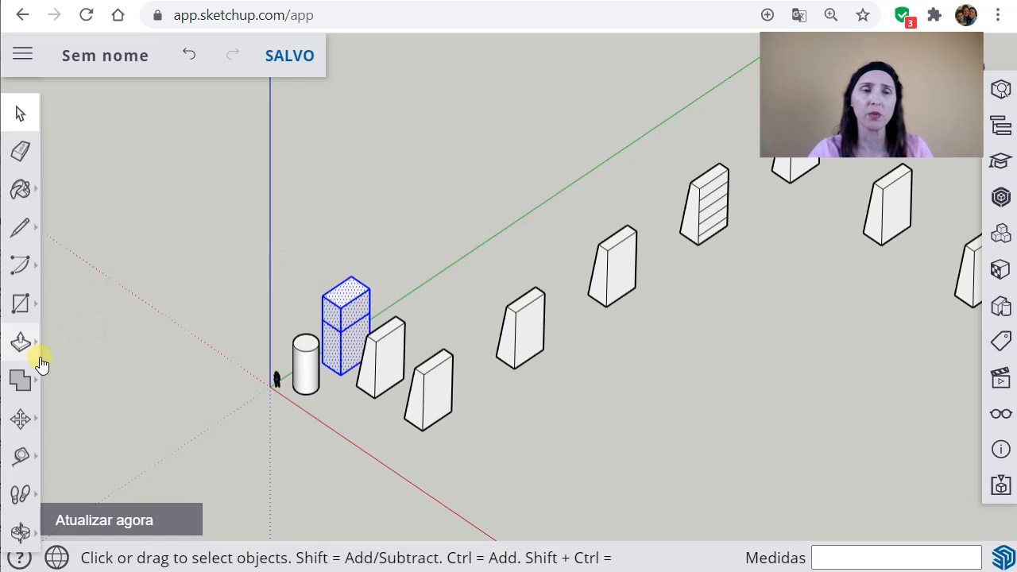
pyautogui.click(20, 419)
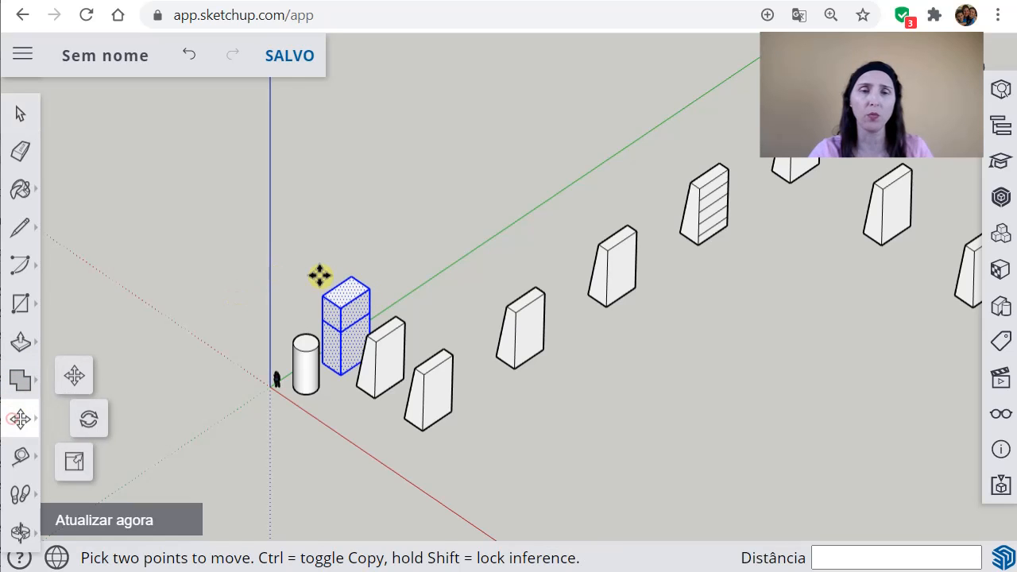
pyautogui.click(75, 375)
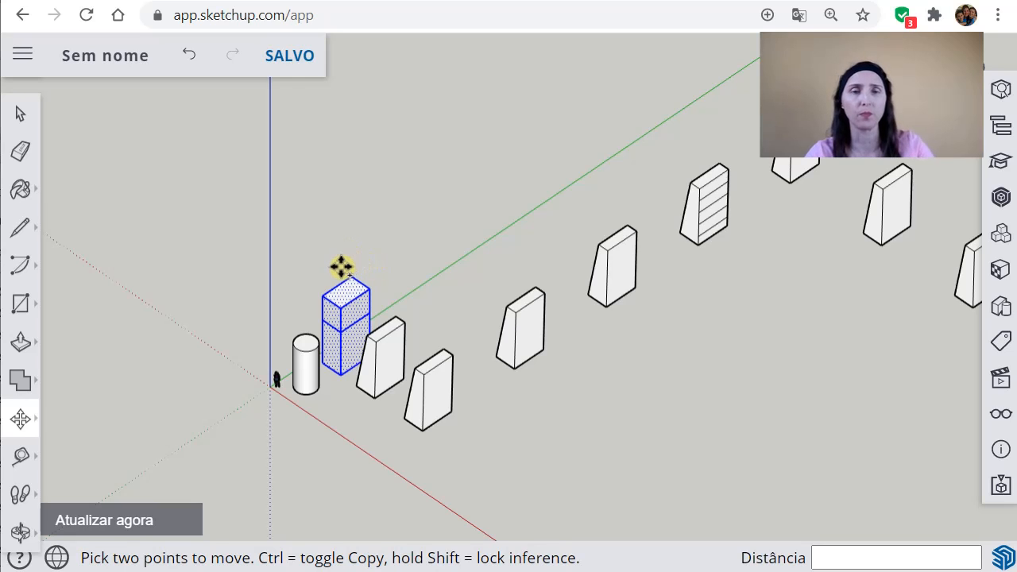
pyautogui.click(369, 241)
pyautogui.press('ctrl')
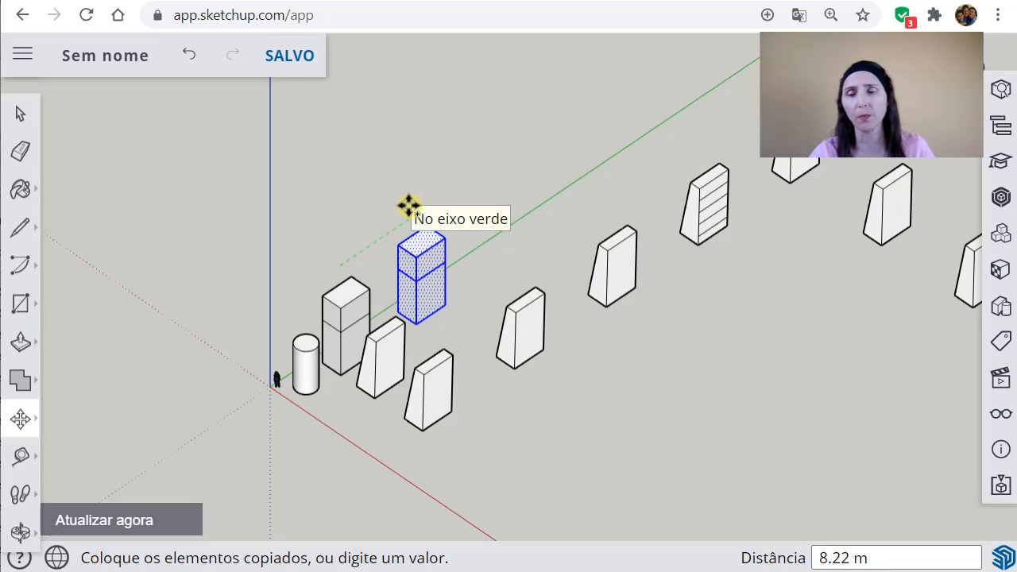
pyautogui.press('Return')
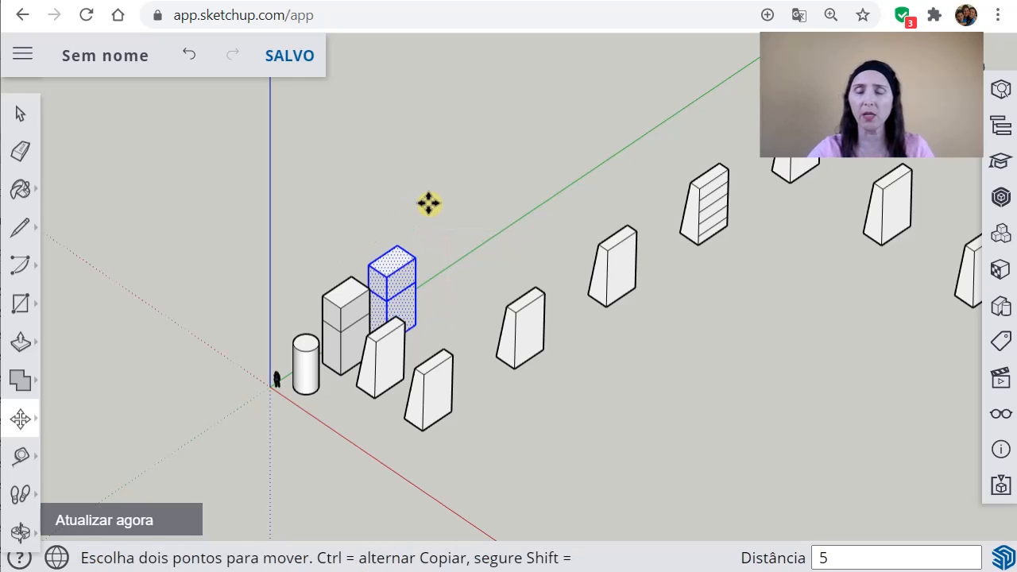
pyautogui.write('10X')
pyautogui.press('Return')
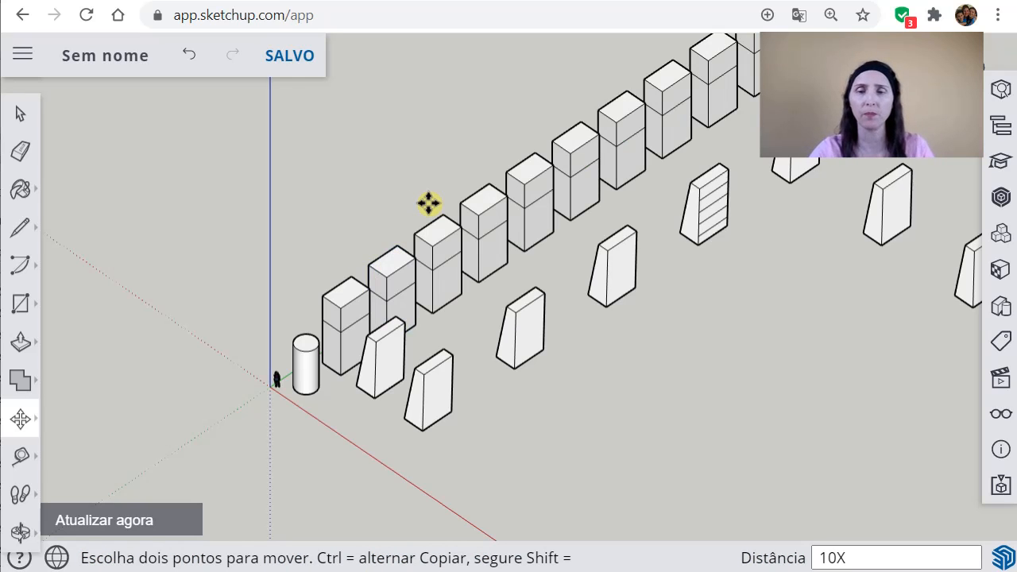
pyautogui.scroll(-2, 445, 238)
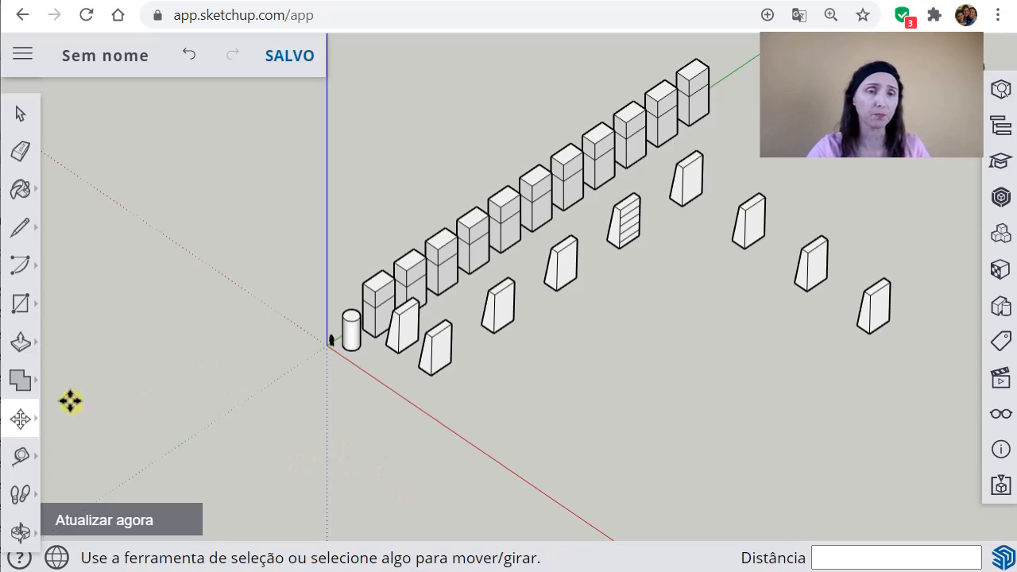
pyautogui.click(35, 461)
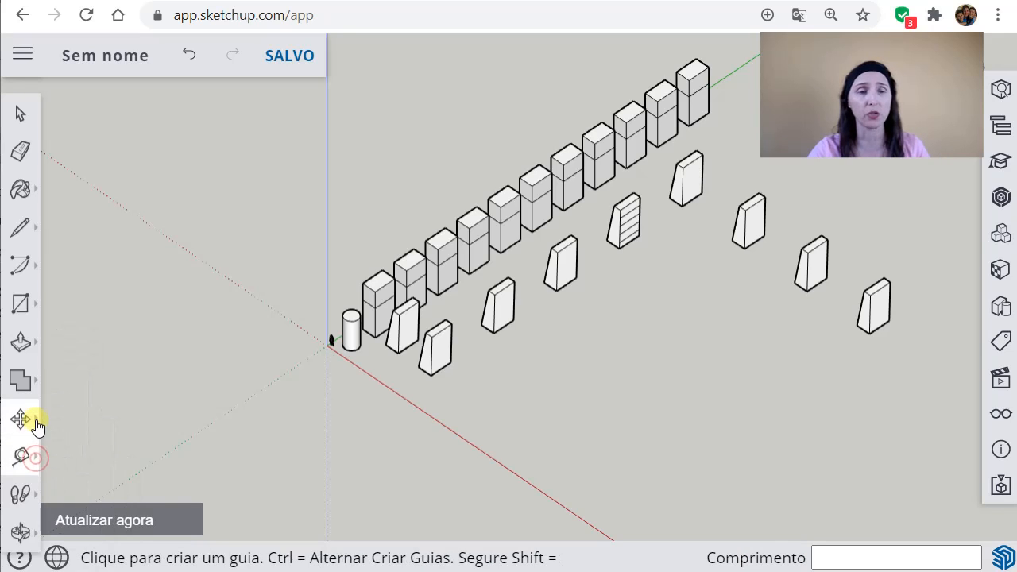
pyautogui.click(35, 421)
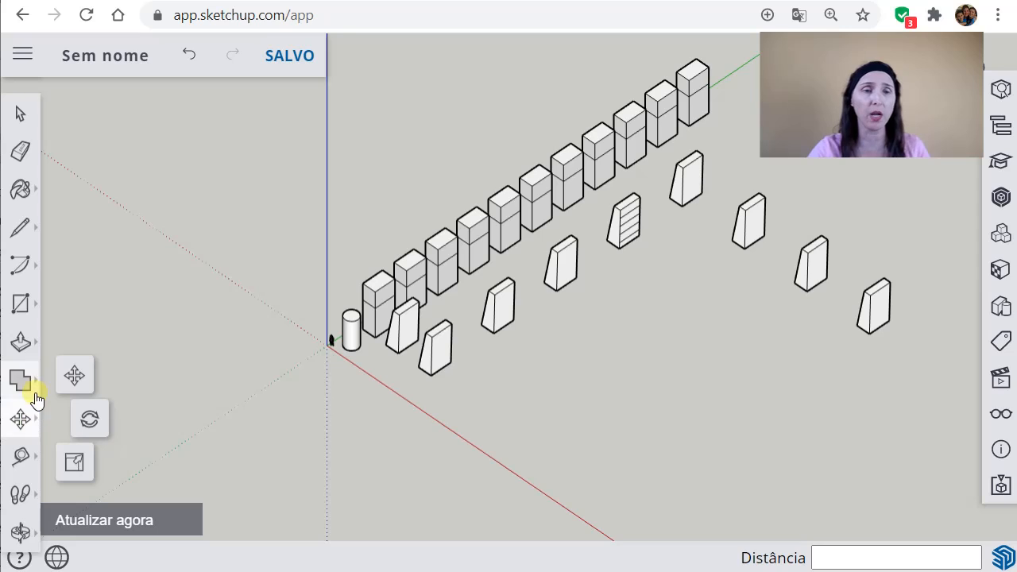
pyautogui.click(35, 388)
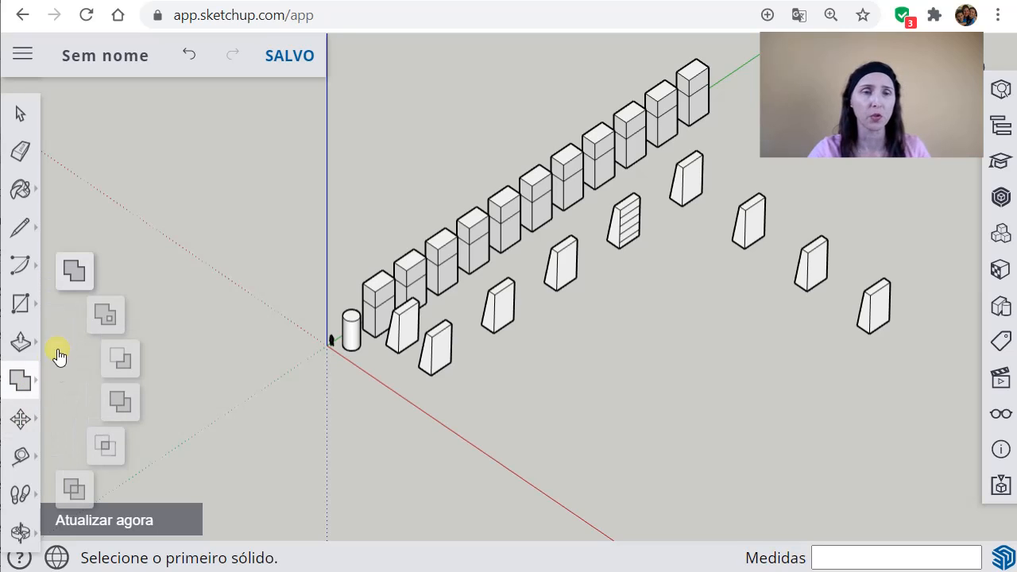
pyautogui.click(35, 345)
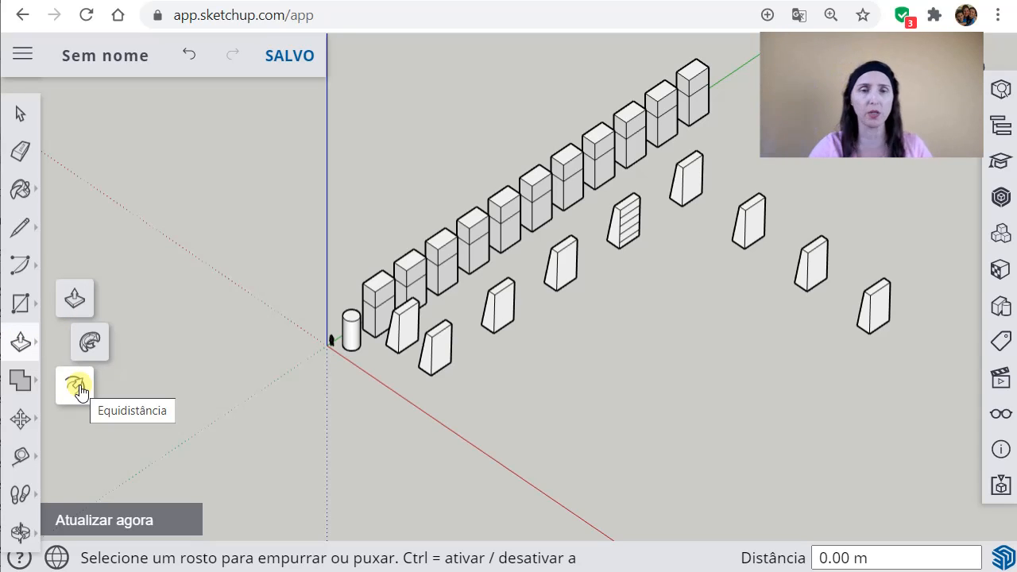
pyautogui.scroll(5, 379, 295)
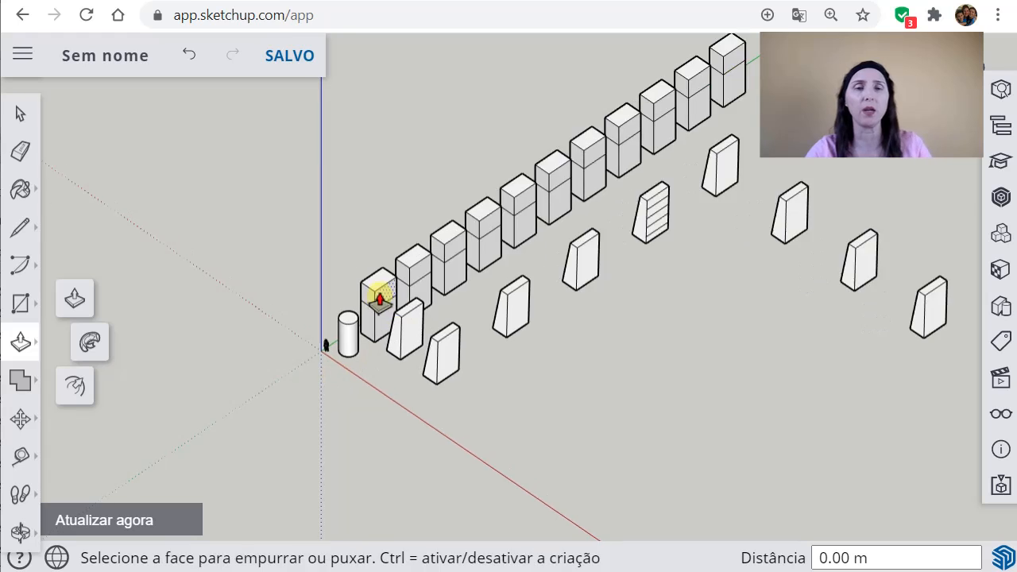
pyautogui.scroll(-3, 323, 304)
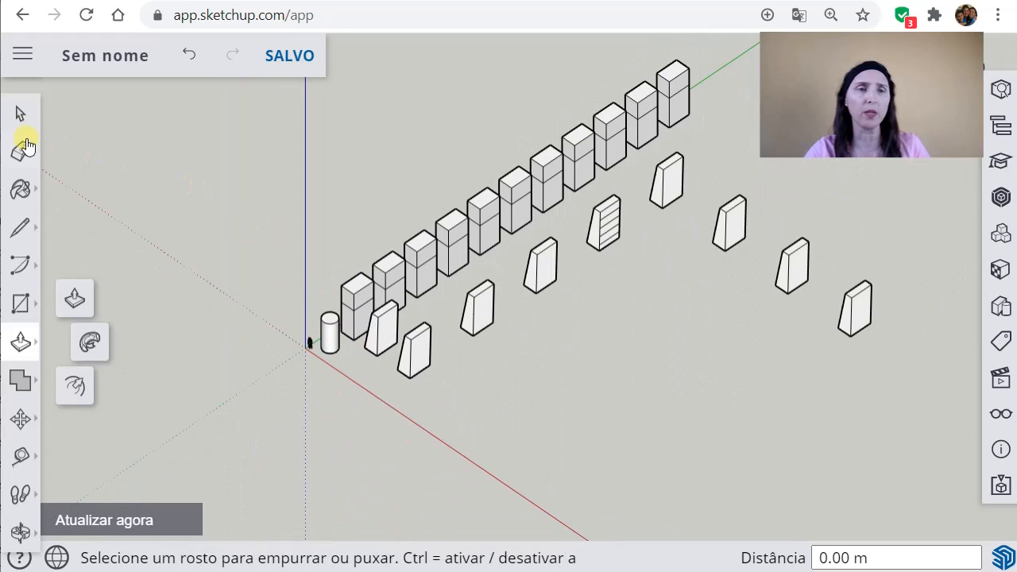
# - Draw a 5 by 4 m rectangle on the open ground in front of the tapered blocks
pyautogui.click(19, 303)
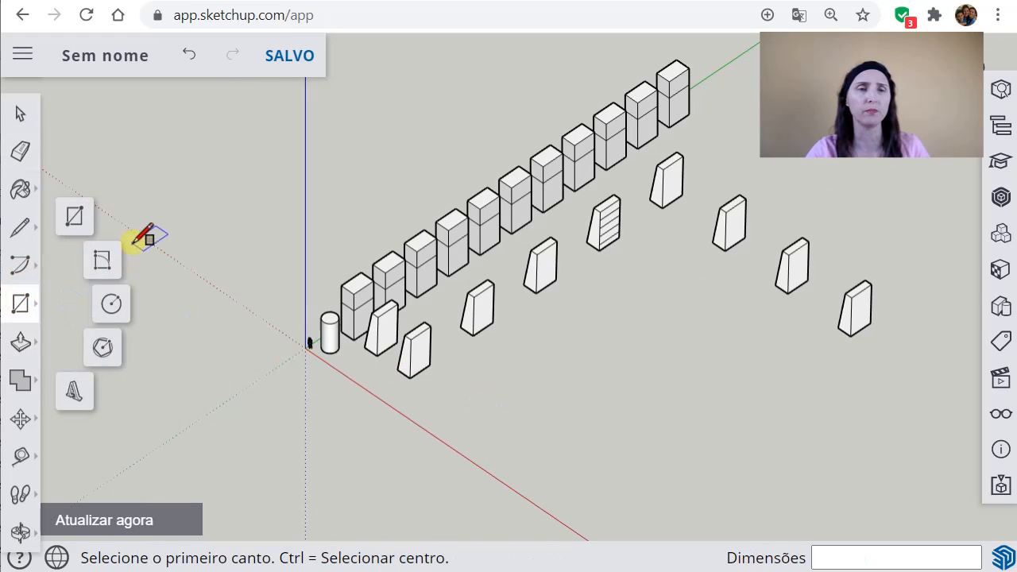
pyautogui.click(68, 217)
pyautogui.click(515, 392)
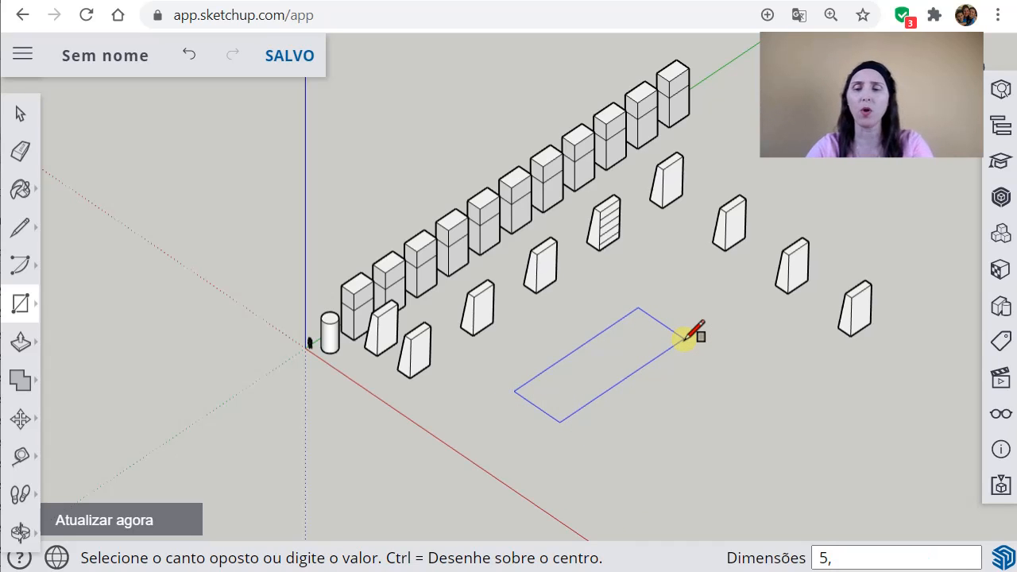
pyautogui.write('5,4')
pyautogui.press('Return')
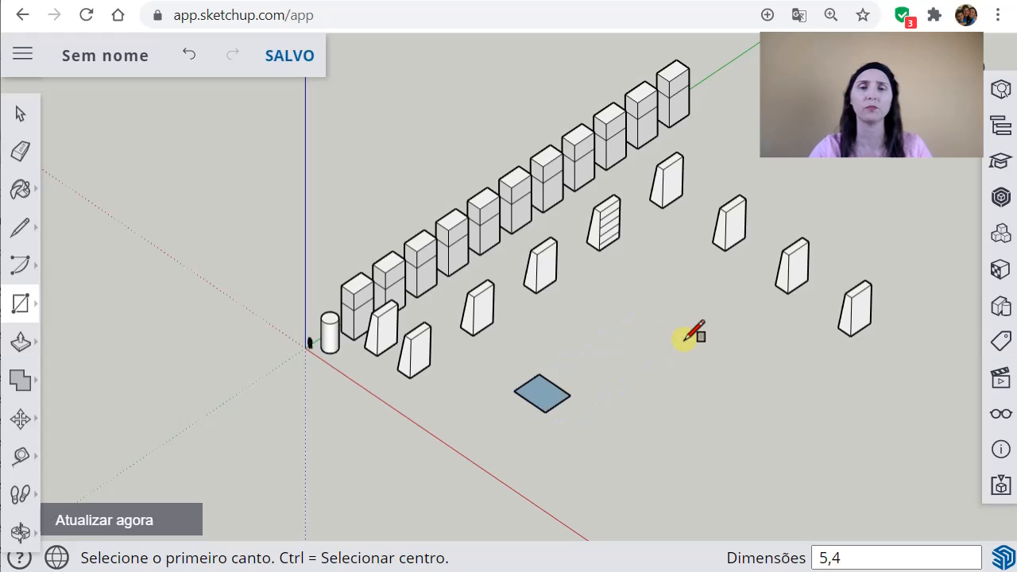
# - Offset the rectangle's edges outward by 0.15 m
pyautogui.scroll(3, 557, 409)
pyautogui.scroll(5, 557, 408)
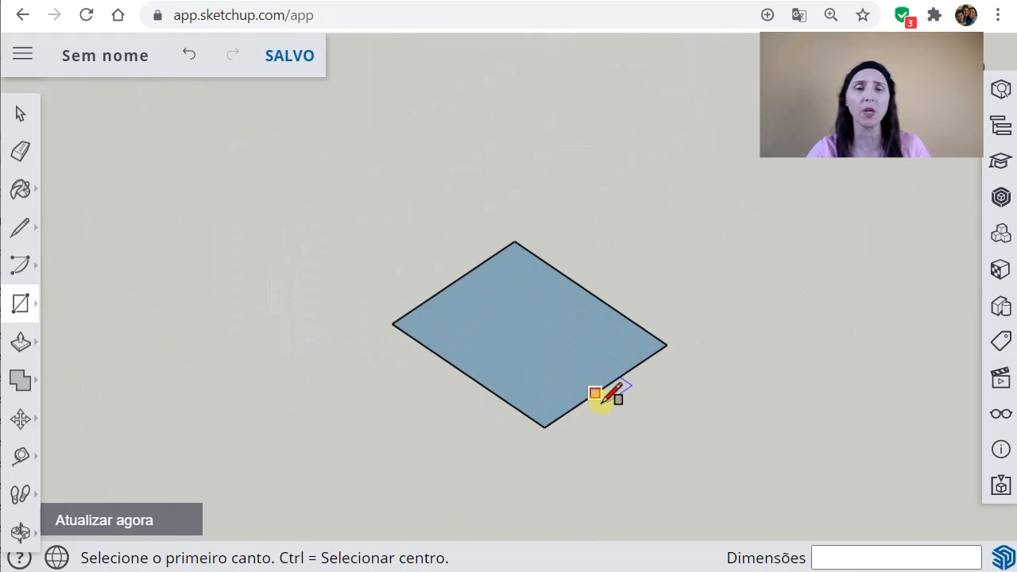
pyautogui.click(35, 340)
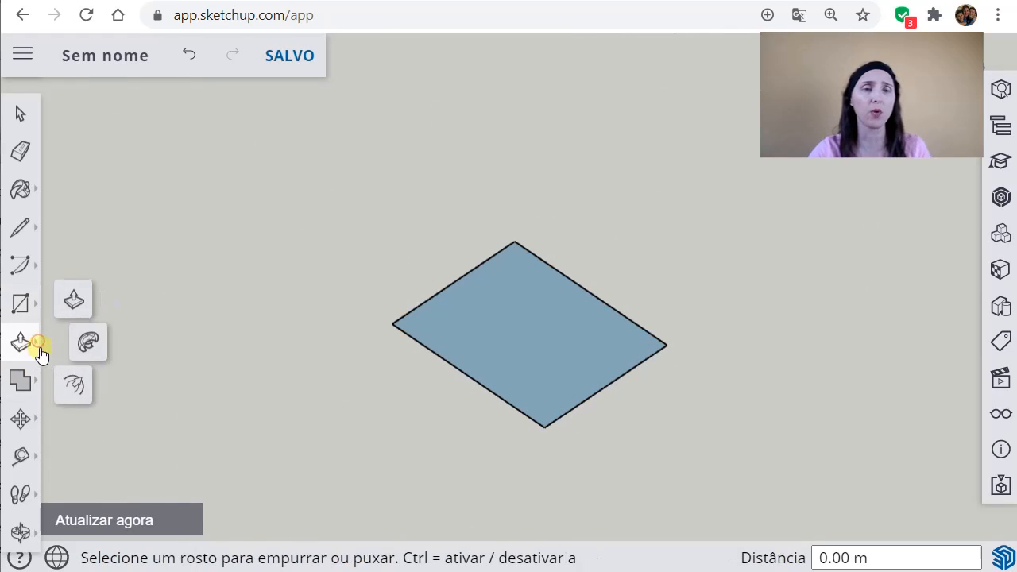
pyautogui.click(67, 380)
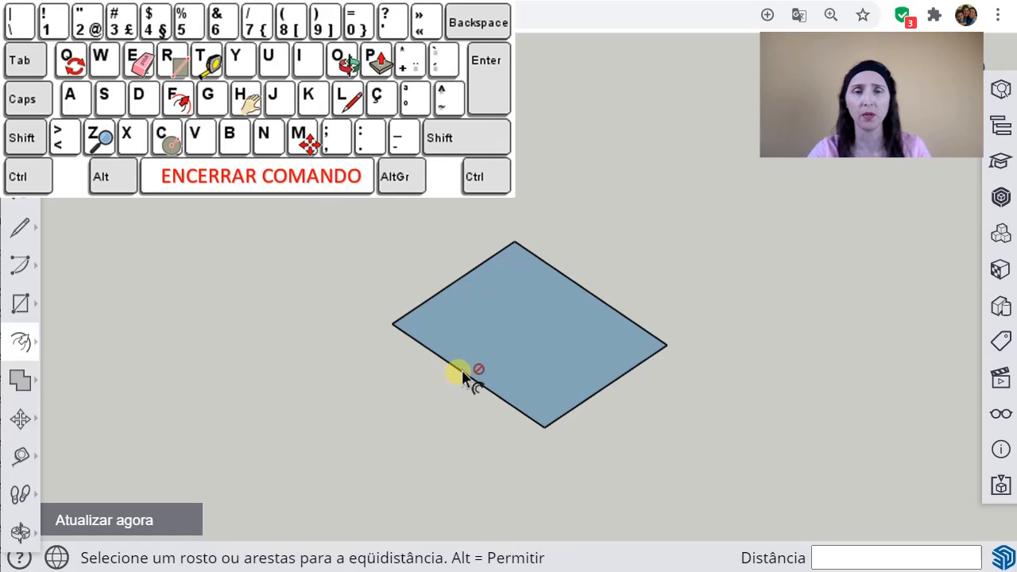
pyautogui.click(527, 256)
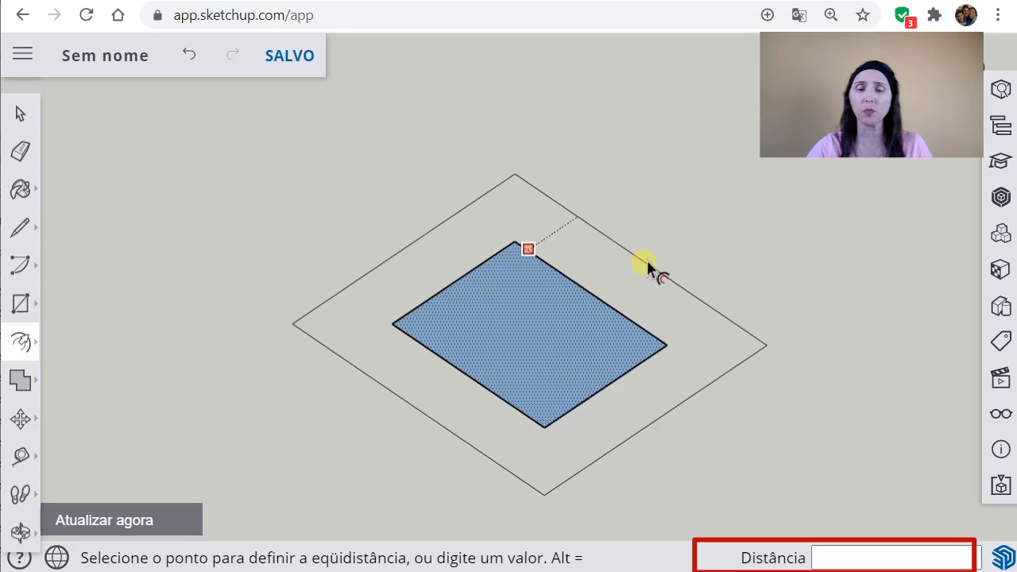
pyautogui.write('15')
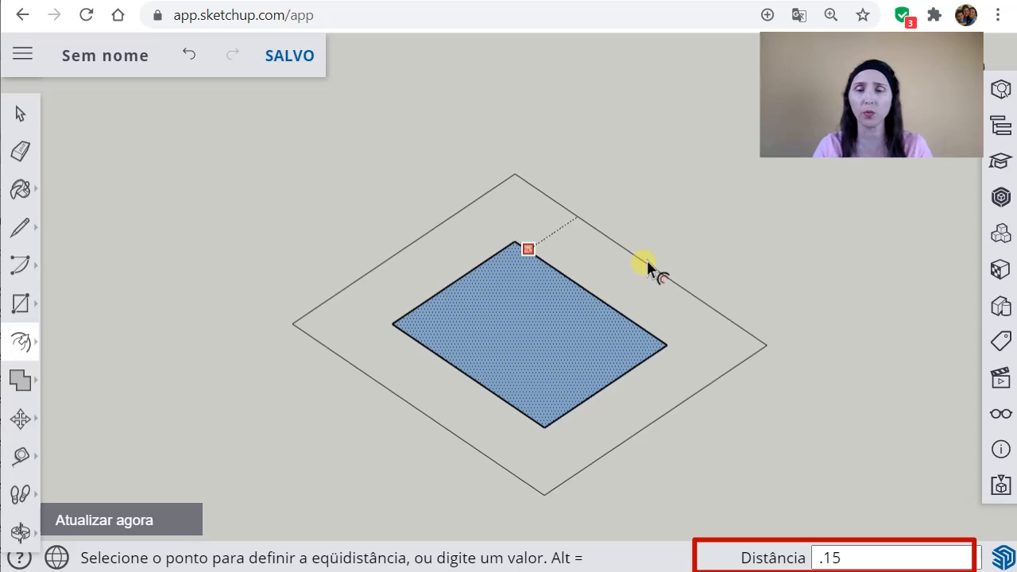
pyautogui.press('Return')
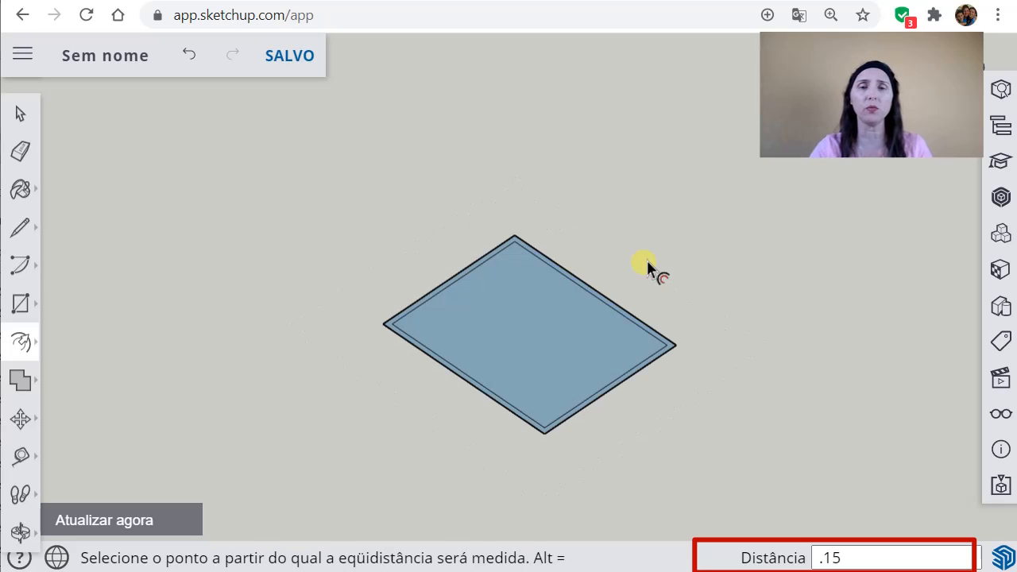
# - Select the offset border face and the inner face one at a time to examine how they are separated
pyautogui.scroll(5, 520, 343)
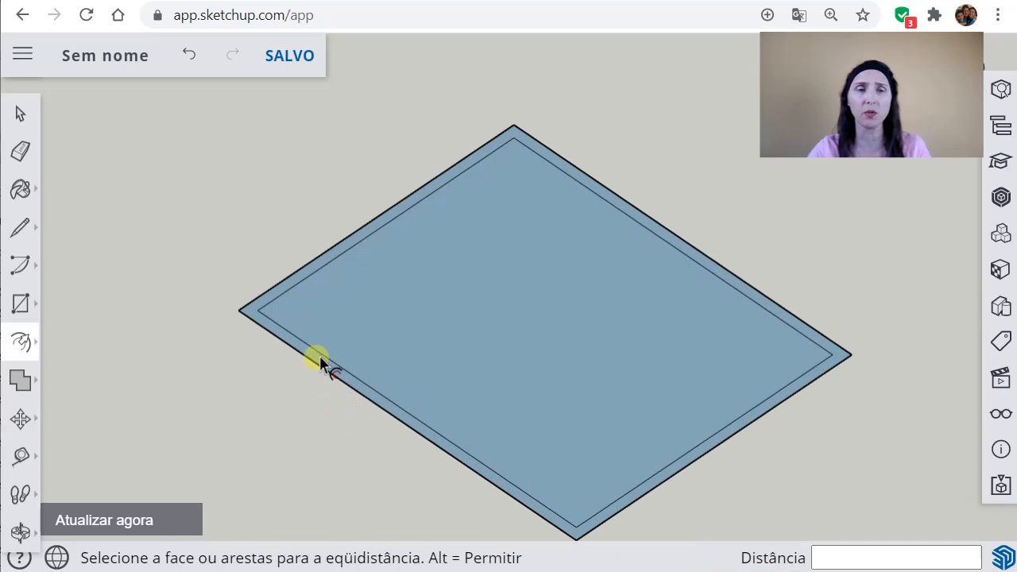
pyautogui.click(21, 115)
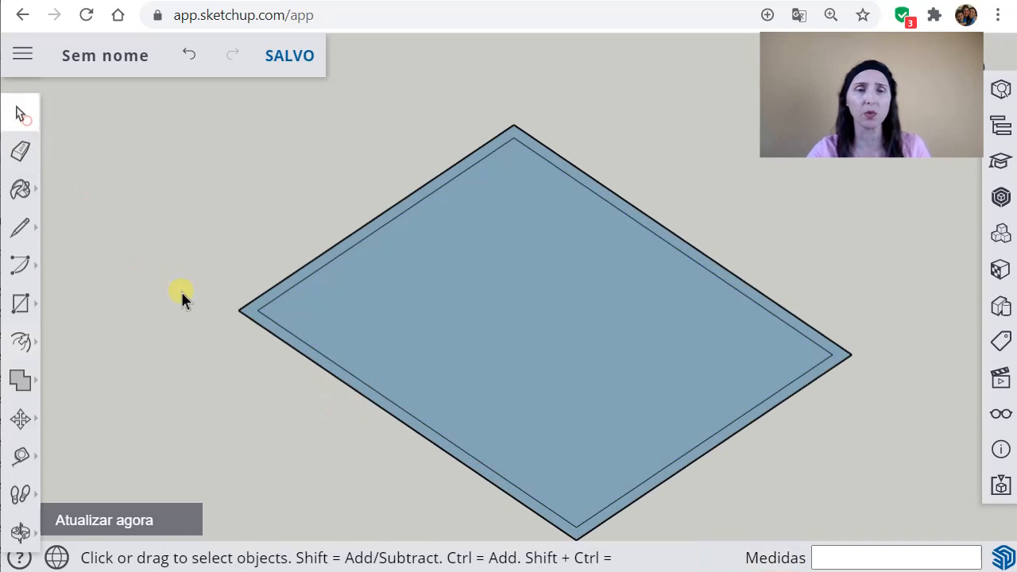
pyautogui.click(285, 287)
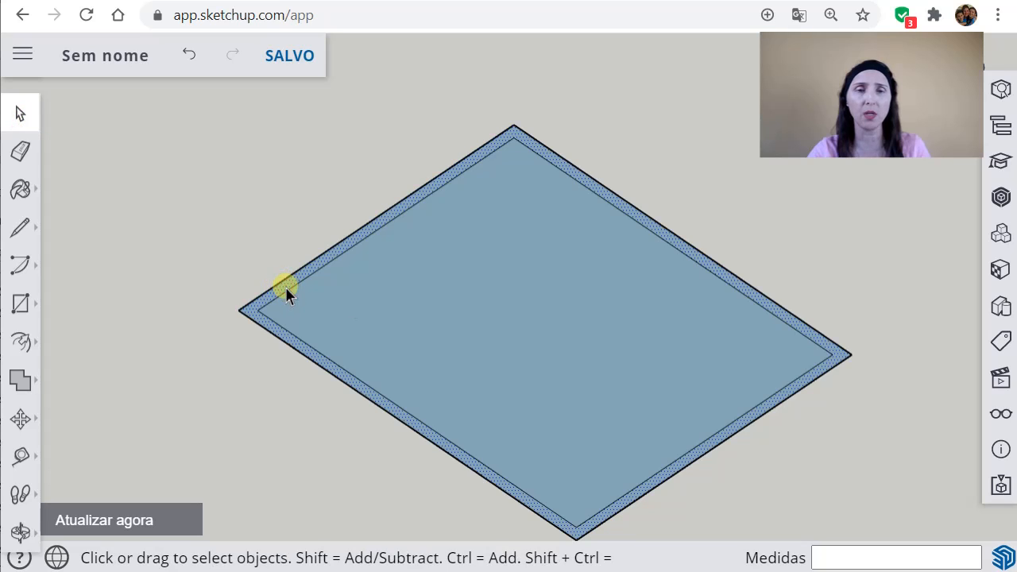
pyautogui.click(382, 308)
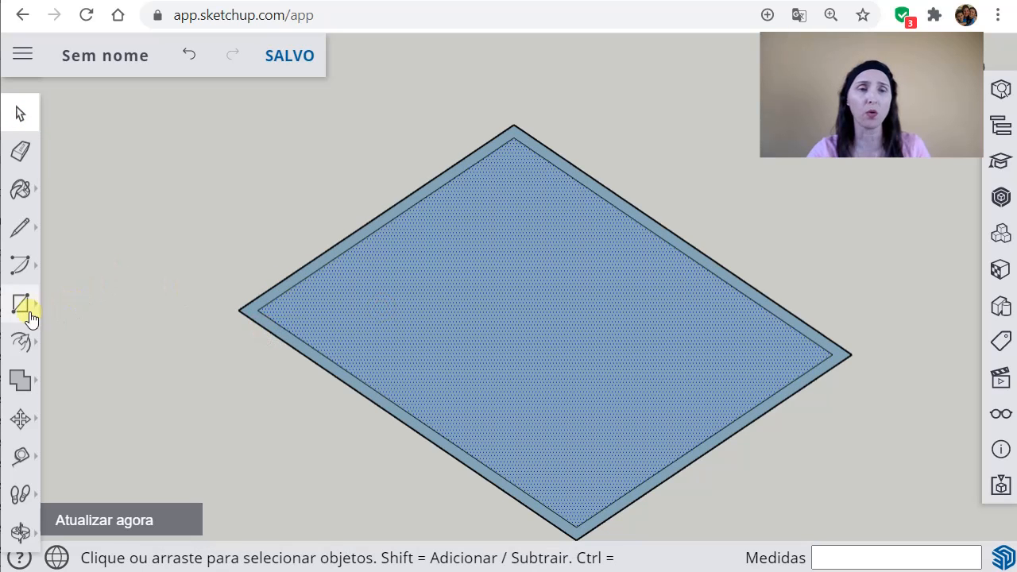
# - Extrude the narrow border face upward 3 m with Push/Pull to form walls around the inner floor
pyautogui.click(34, 341)
pyautogui.click(79, 301)
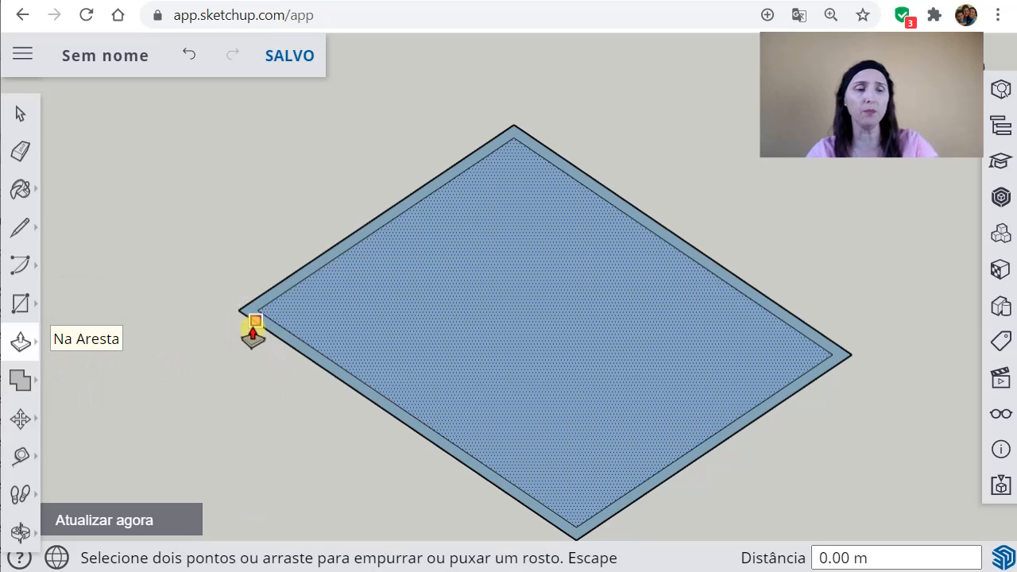
pyautogui.moveTo(269, 328)
pyautogui.mouseDown()
pyautogui.moveTo(277, 186)
pyautogui.moveTo(275, 312)
pyautogui.mouseUp()
pyautogui.scroll(-1, 269, 330)
pyautogui.moveTo(265, 334); pyautogui.dragTo(347, 415, button='middle')
pyautogui.moveTo(313, 233)
pyautogui.mouseDown()
pyautogui.moveTo(320, 297)
pyautogui.moveTo(347, 338)
pyautogui.moveTo(329, 325)
pyautogui.moveTo(333, 354)
pyautogui.moveTo(327, 215)
pyautogui.moveTo(329, 231)
pyautogui.mouseUp()
pyautogui.write('3')
pyautogui.press('Return')
pyautogui.scroll(-5, 342, 206)
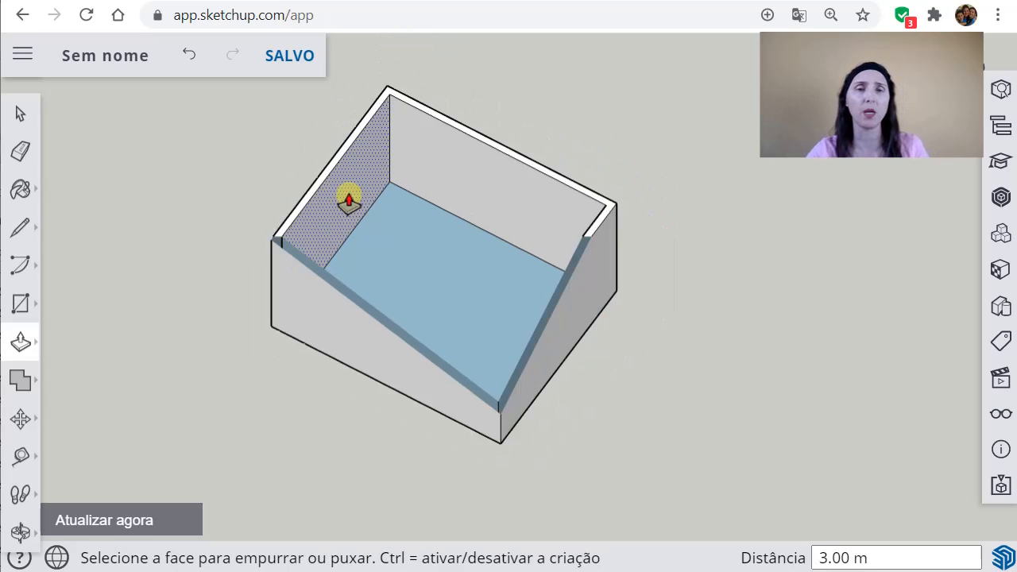
# - Select the entire open walled box and move it across the ground, farther away from the red axis
pyautogui.click(24, 114)
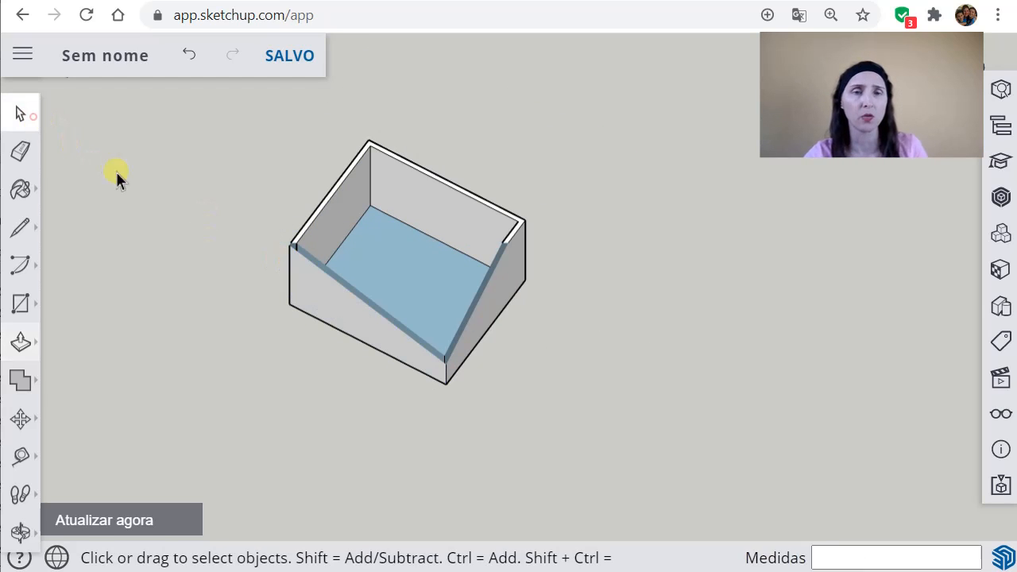
pyautogui.tripleClick(376, 188)
pyautogui.press('m')
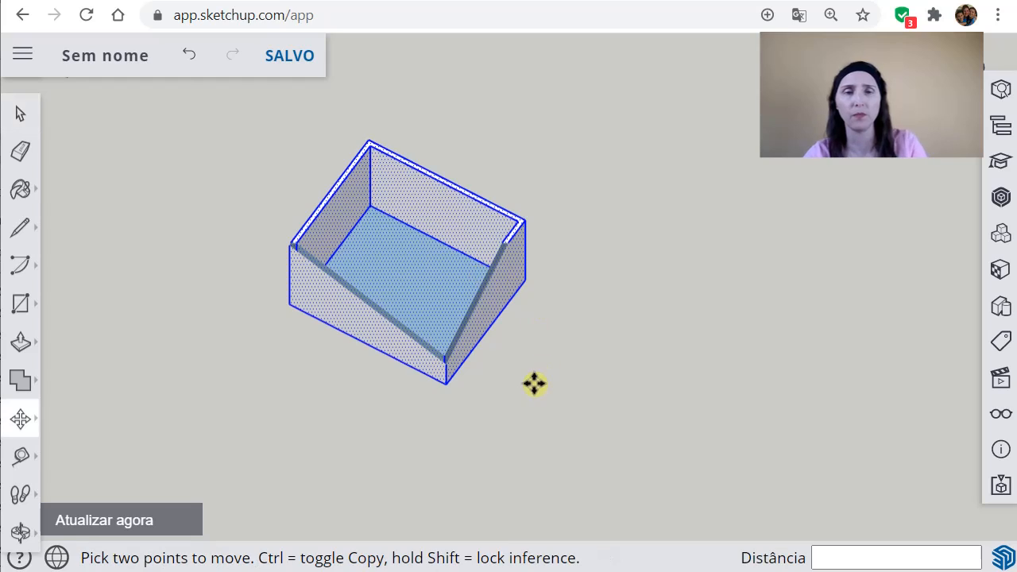
pyautogui.click(535, 385)
pyautogui.click(625, 244)
pyautogui.scroll(-5, 567, 348)
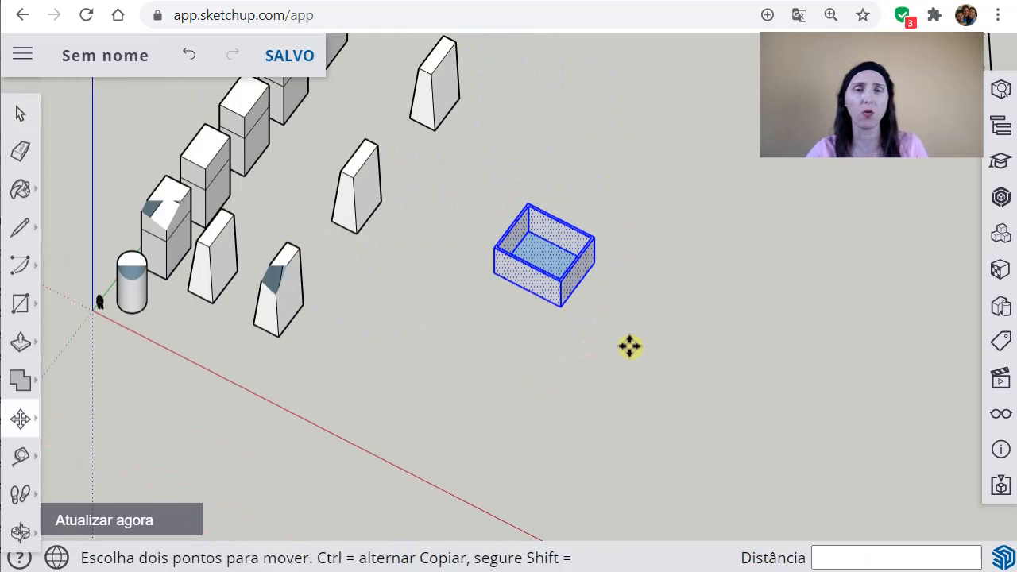
pyautogui.moveTo(629, 347); pyautogui.dragTo(538, 311, button='middle')
pyautogui.scroll(-2, 556, 302)
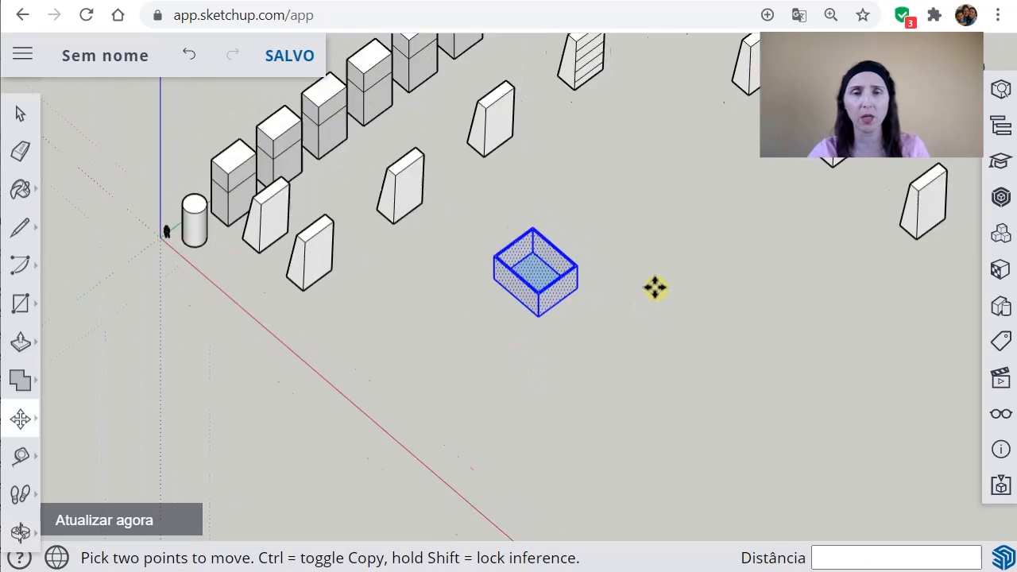
pyautogui.scroll(8, 654, 286)
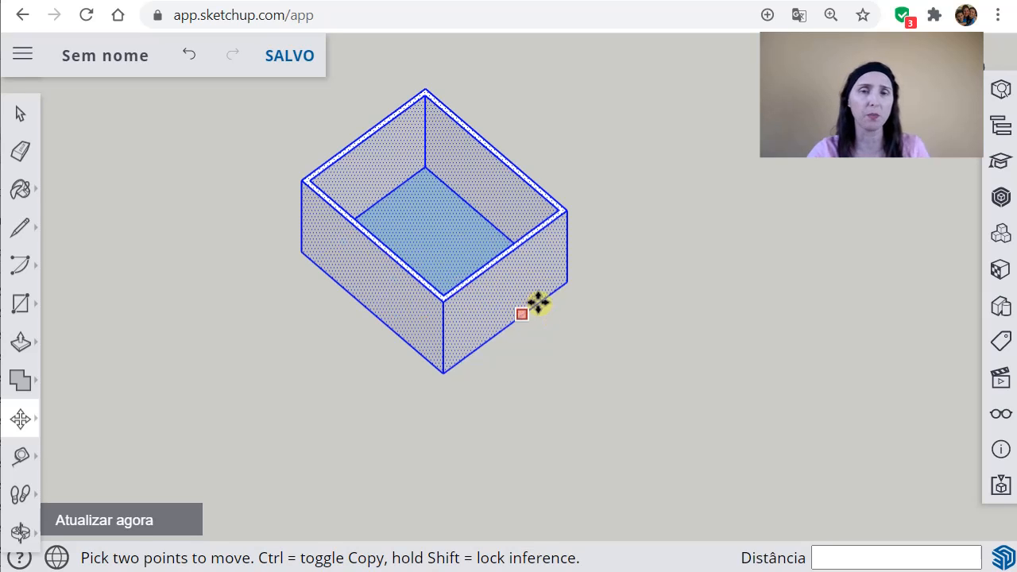
pyautogui.scroll(-4, 540, 300)
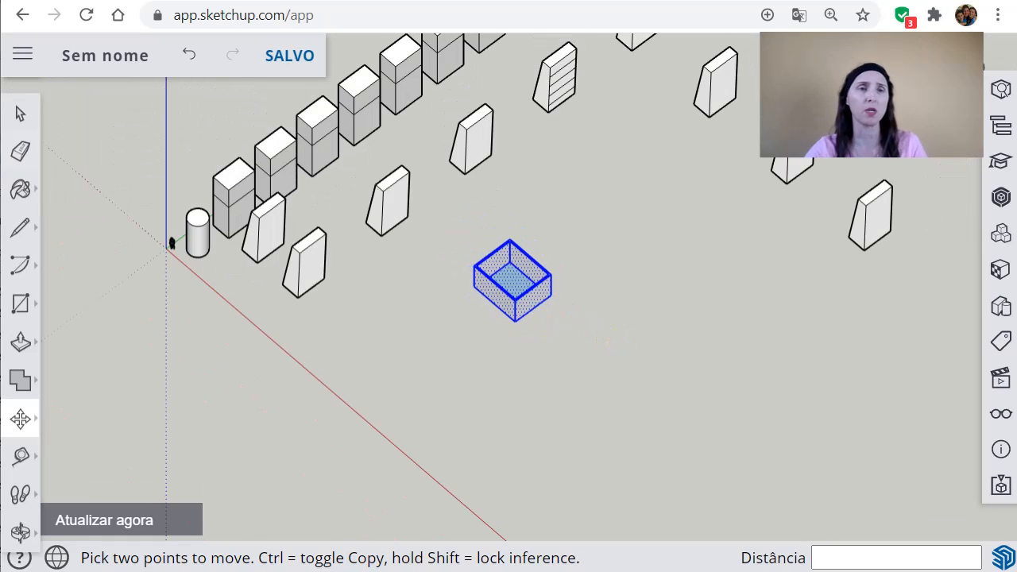
# - Leave the Move command and deselect the open walled box
pyautogui.press('space')
pyautogui.click(613, 310)
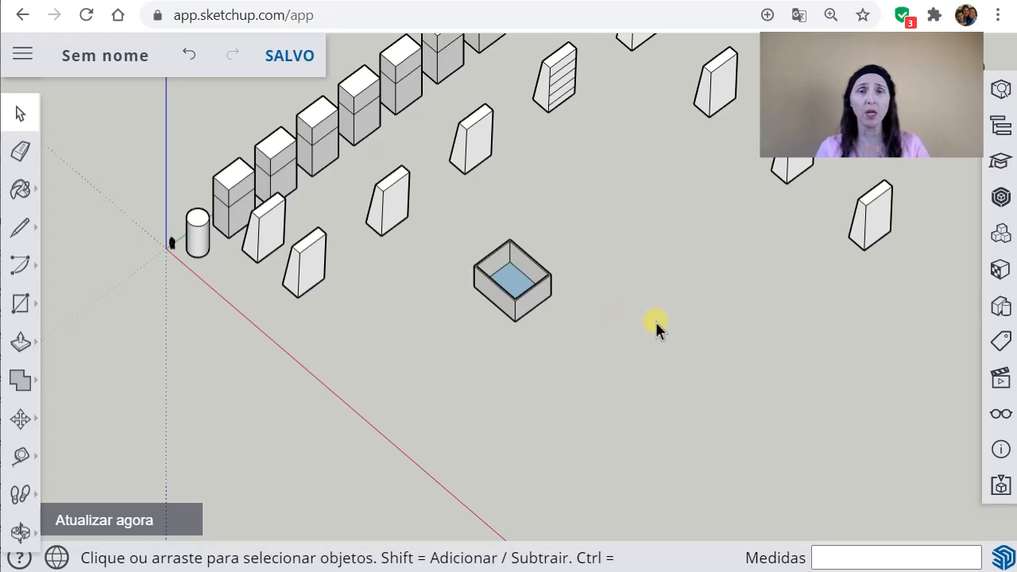
pyautogui.moveTo(609, 323); pyautogui.dragTo(598, 286, button='middle')
pyautogui.scroll(-3, 600, 295)
pyautogui.moveTo(495, 302); pyautogui.dragTo(527, 318, button='middle')
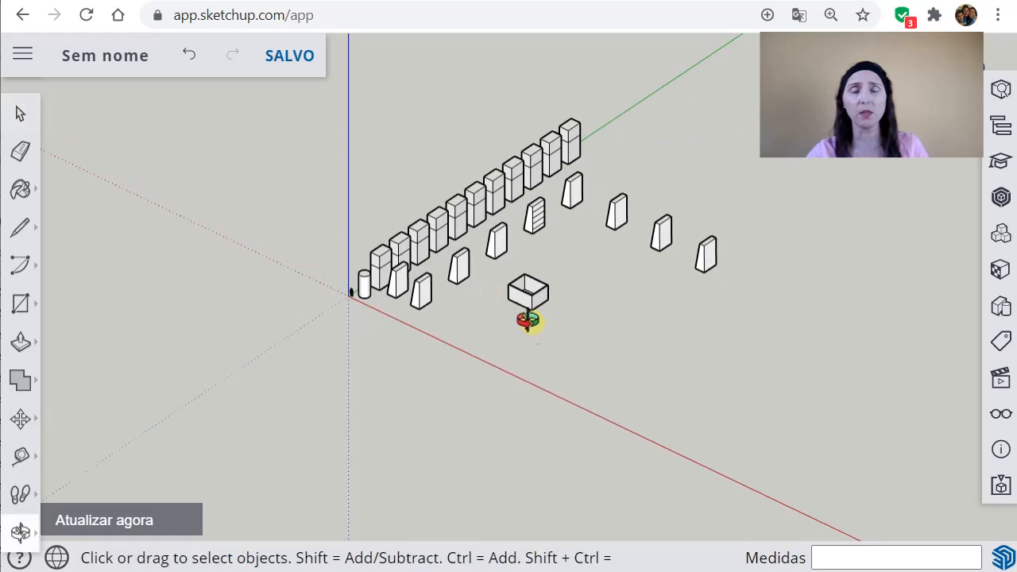
pyautogui.scroll(3, 512, 298)
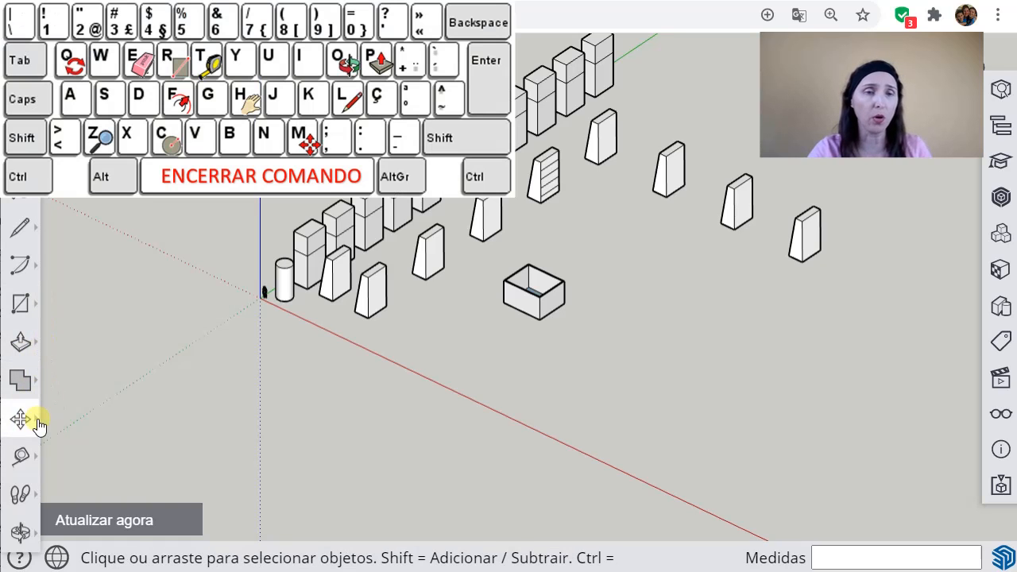
# - Select the whole open walled box and rotate it 45 degrees clockwise on the ground plane about its nearest bottom corner
pyautogui.click(37, 424)
pyautogui.click(89, 418)
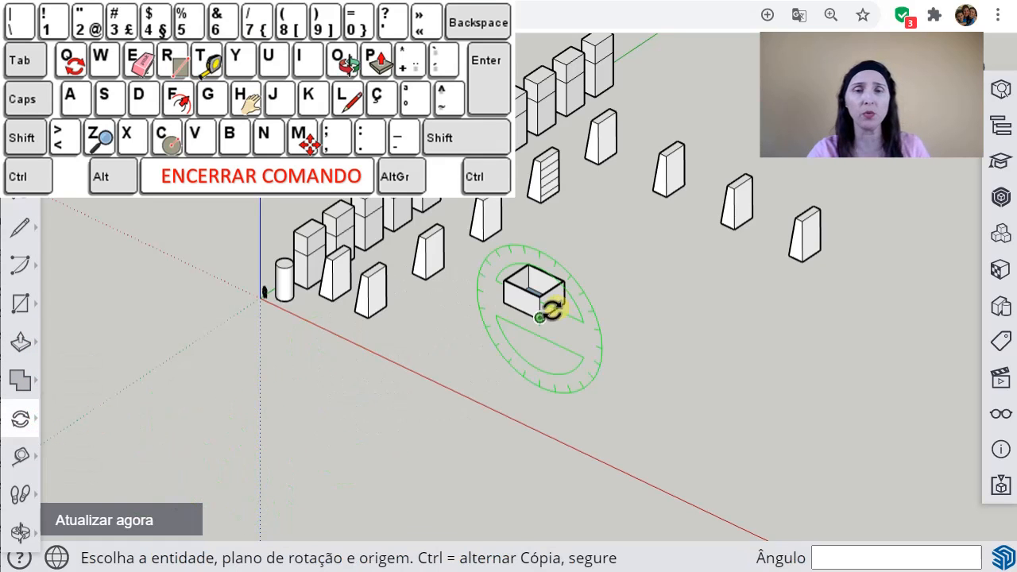
pyautogui.scroll(3, 534, 322)
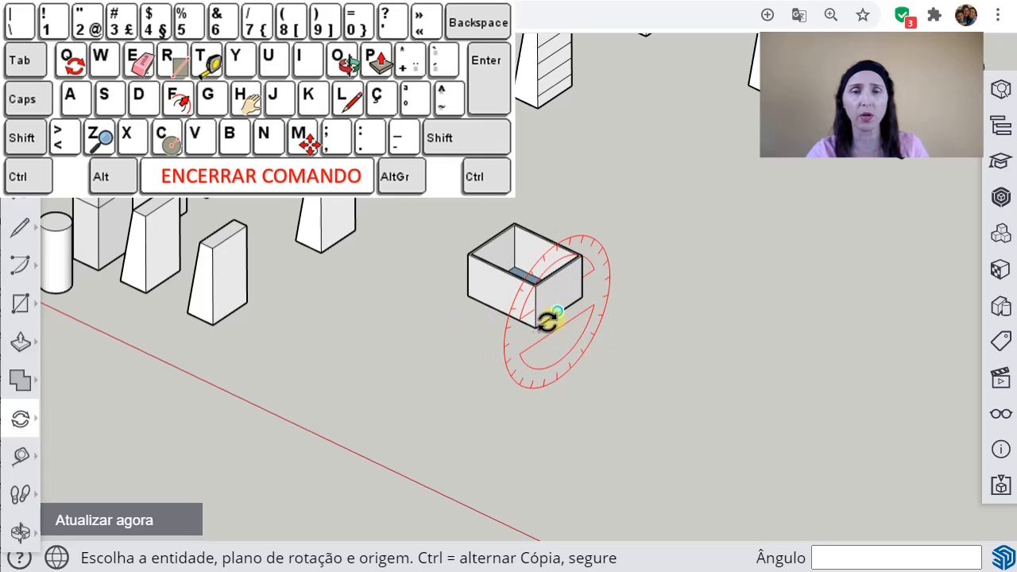
pyautogui.press('space')
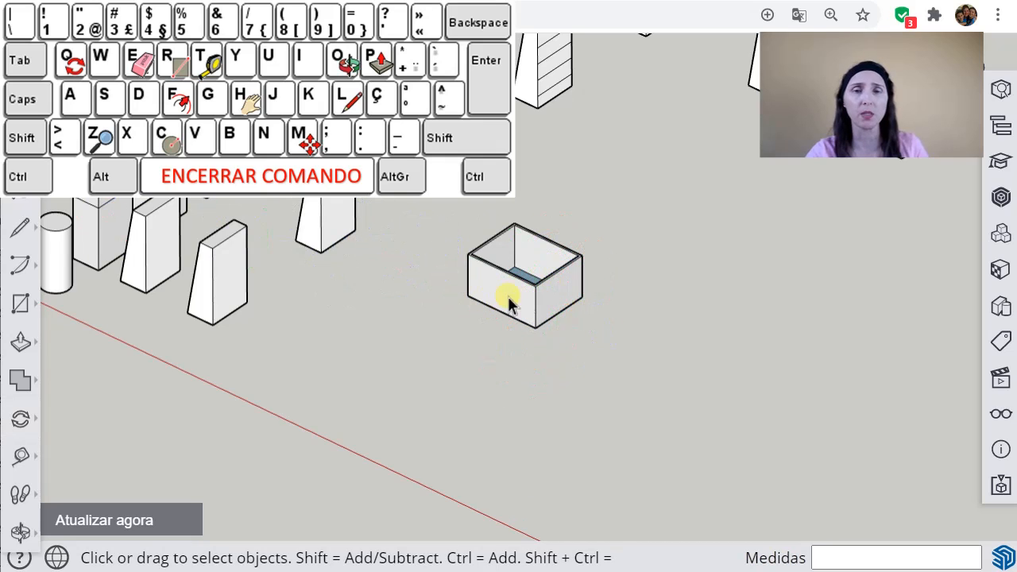
pyautogui.tripleClick(516, 298)
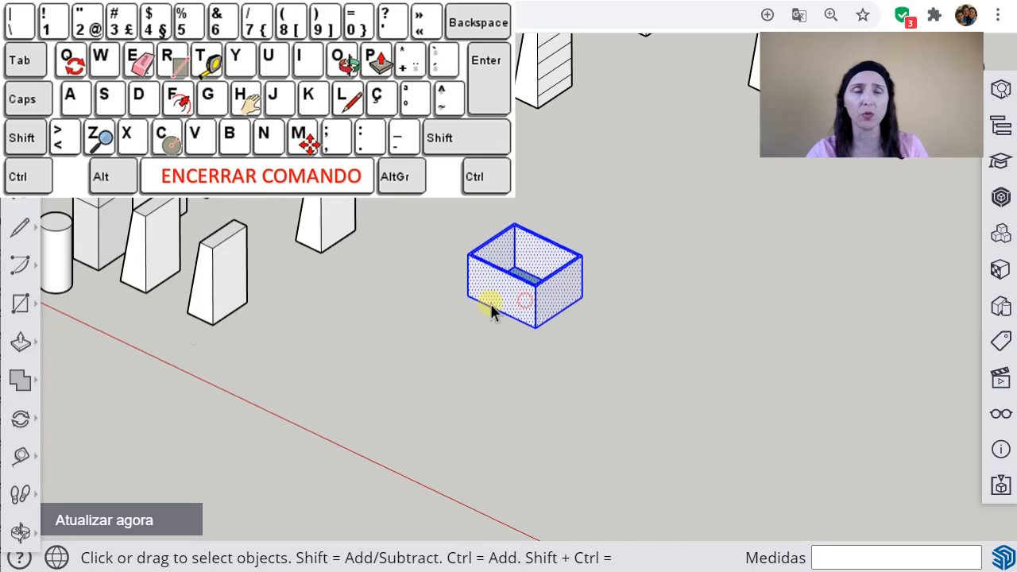
pyautogui.click(21, 419)
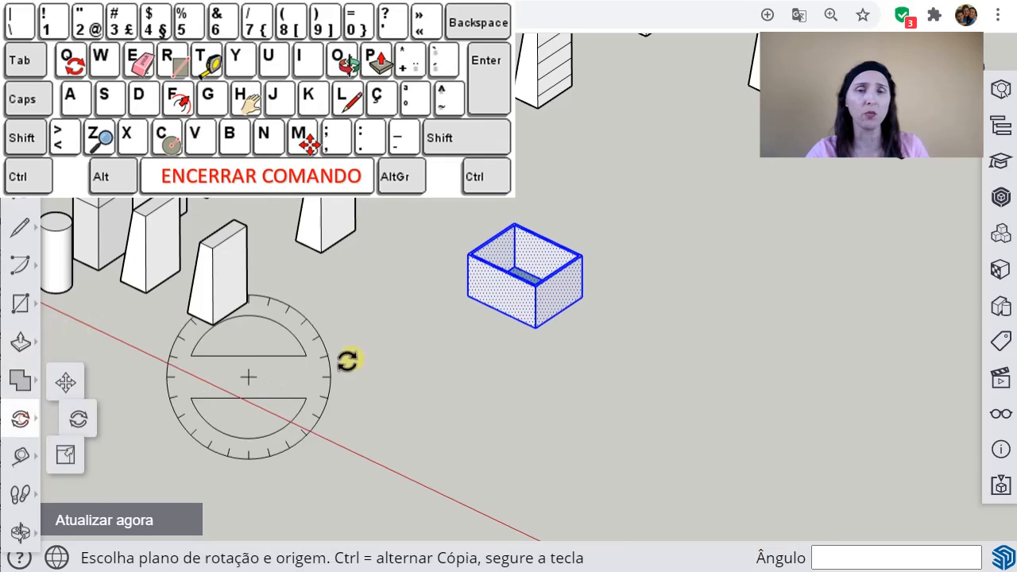
pyautogui.click(536, 326)
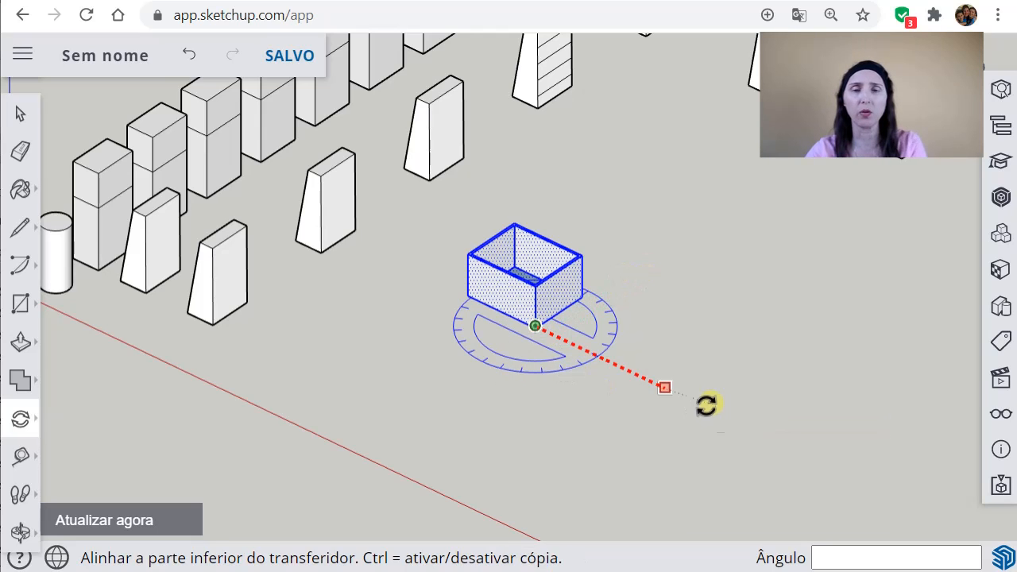
pyautogui.click(701, 398)
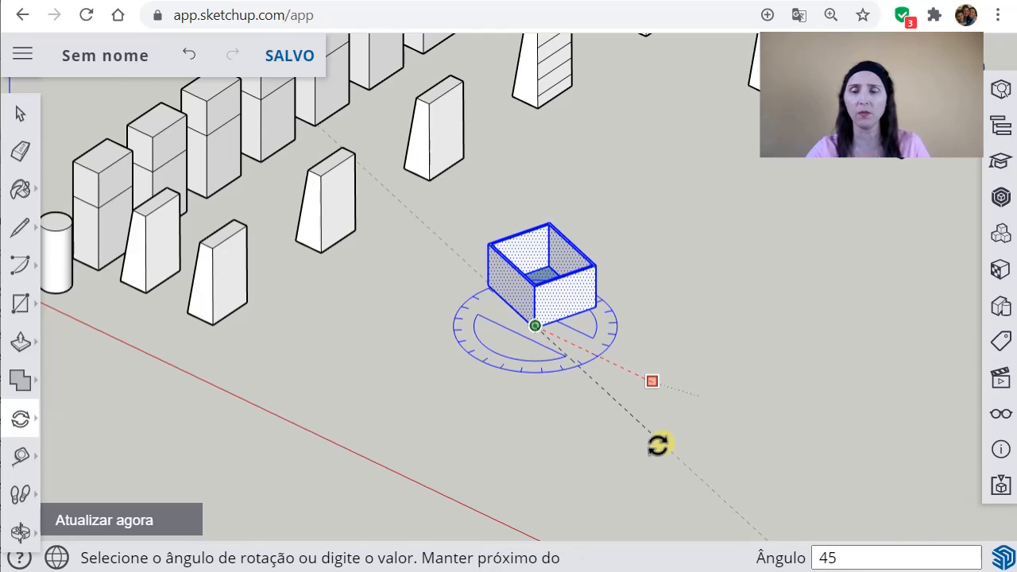
pyautogui.press('Return')
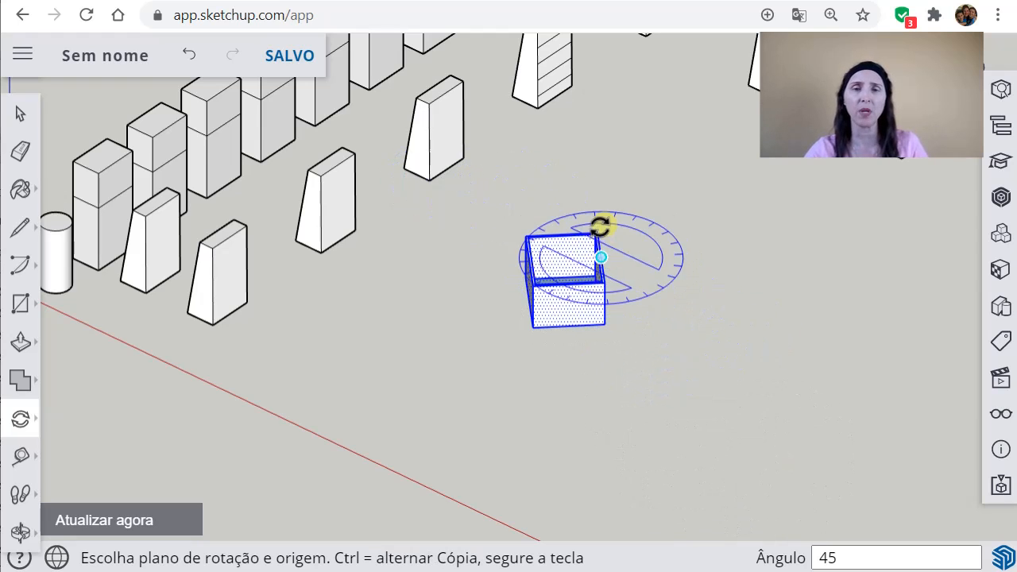
pyautogui.scroll(3, 549, 289)
pyautogui.scroll(-2, 558, 321)
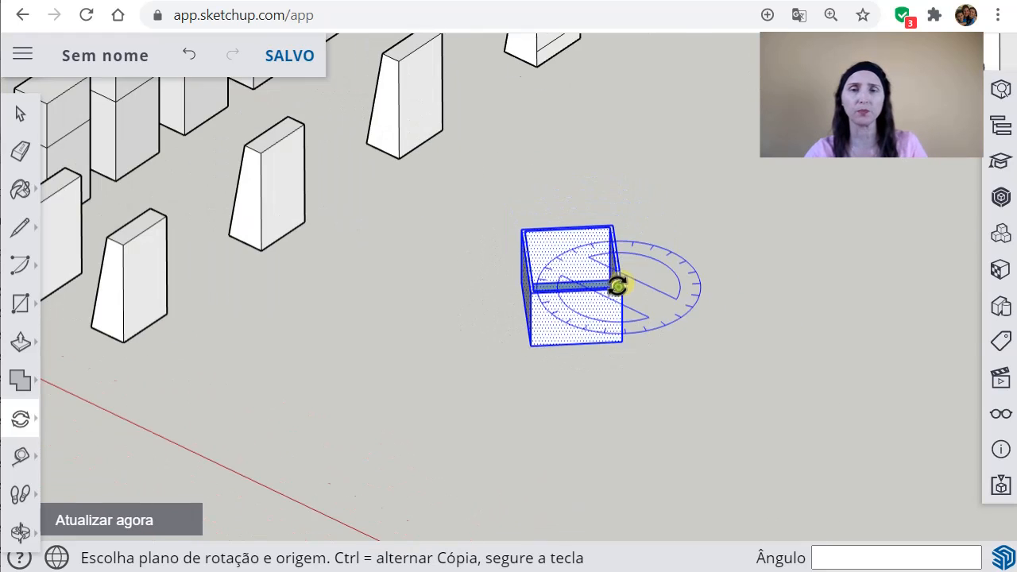
pyautogui.scroll(-3, 617, 286)
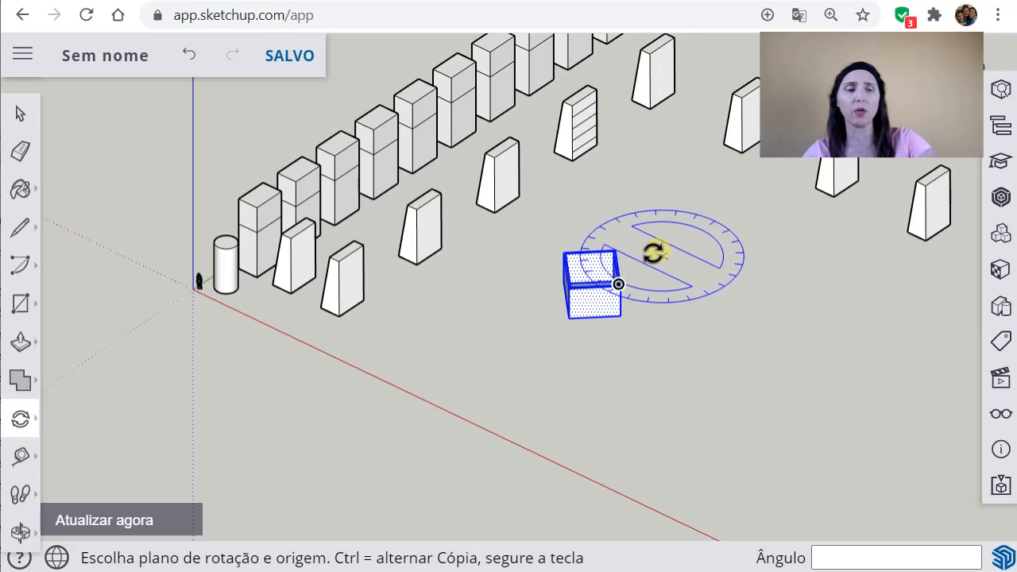
pyautogui.press('space')
pyautogui.scroll(-2, 652, 248)
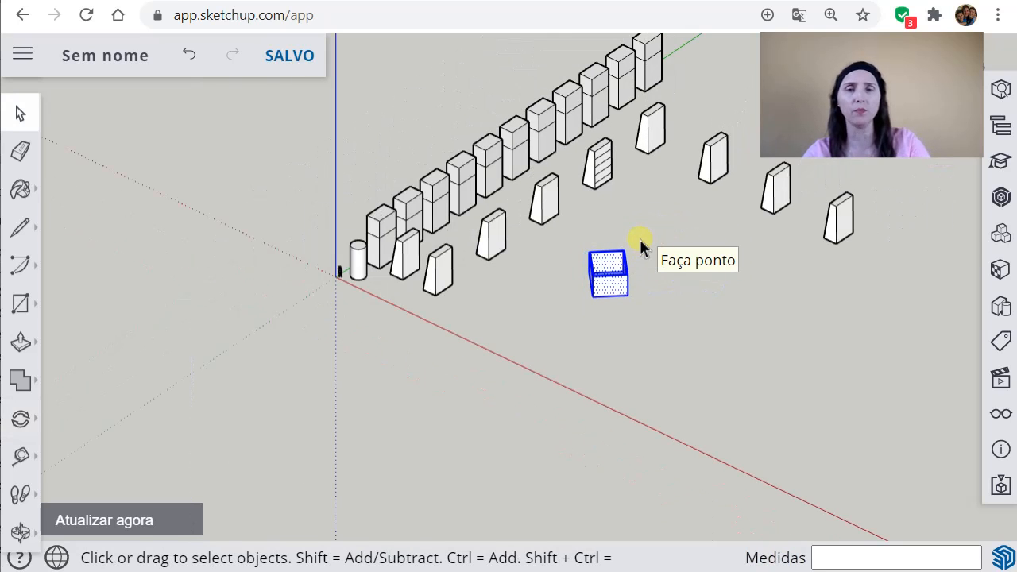
# - Select the entire tapered solid just beyond the one with the divided face and start Rotate on it
pyautogui.scroll(5, 662, 126)
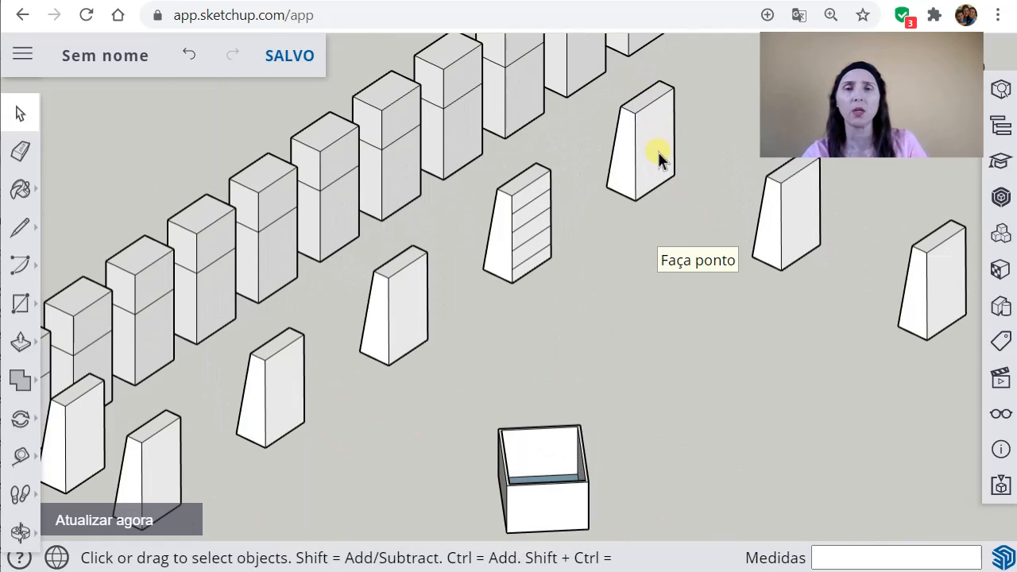
pyautogui.moveTo(659, 152)
pyautogui.mouseDown(button='middle')
pyautogui.moveTo(639, 215)
pyautogui.moveTo(667, 147)
pyautogui.mouseUp(button='middle')
pyautogui.scroll(4, 668, 154)
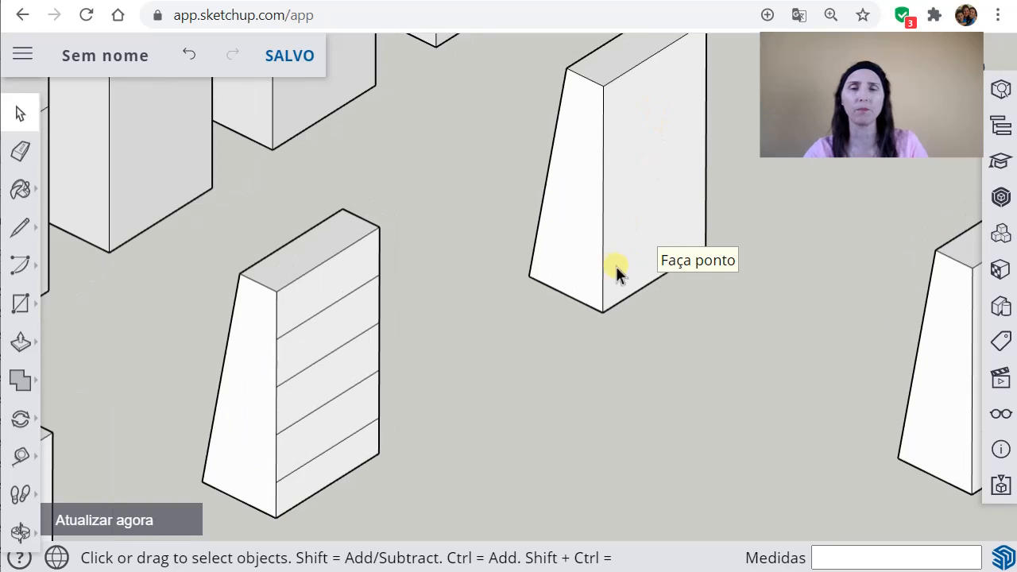
pyautogui.tripleClick(632, 241)
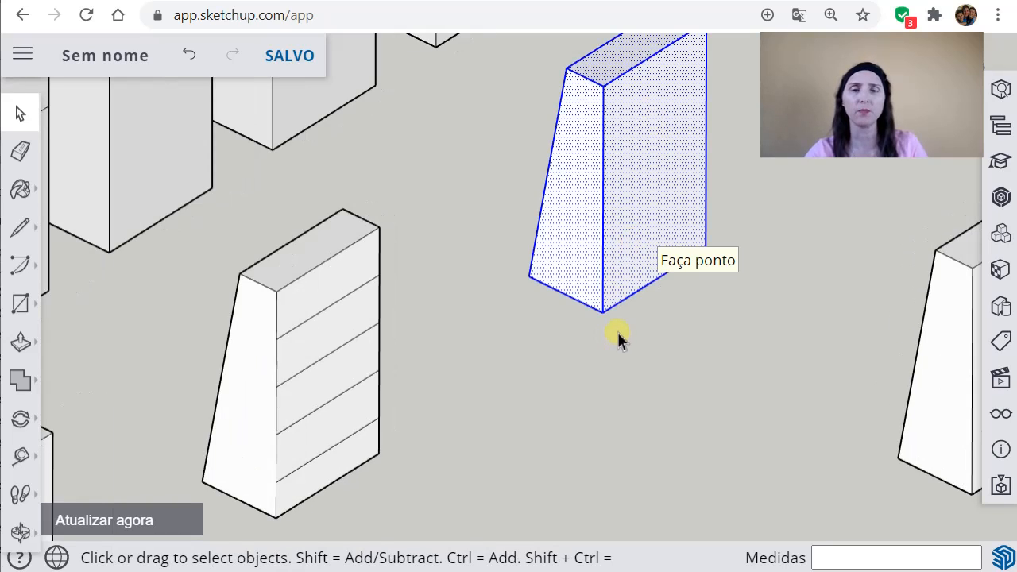
pyautogui.scroll(-2, 614, 312)
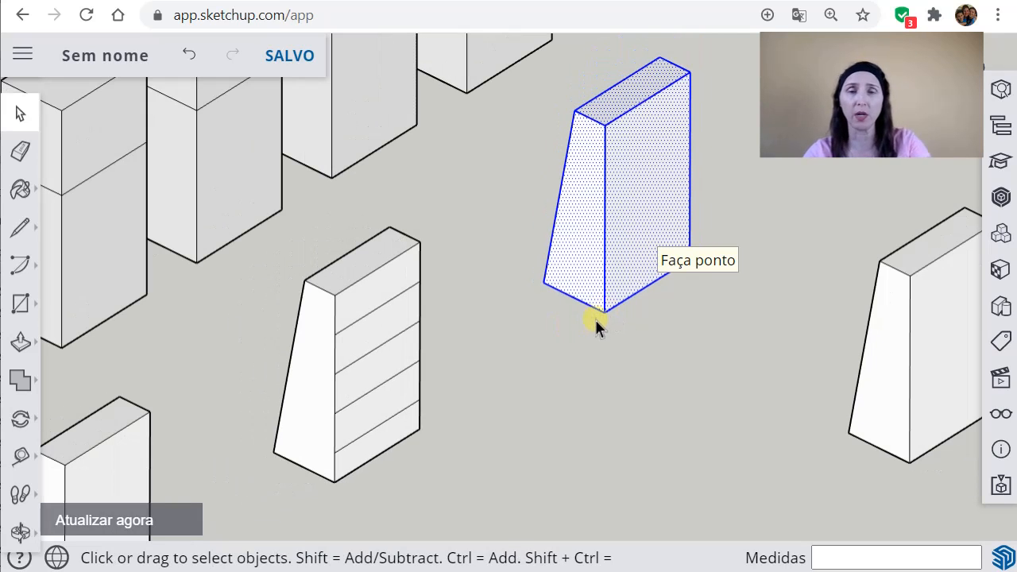
pyautogui.press('q')
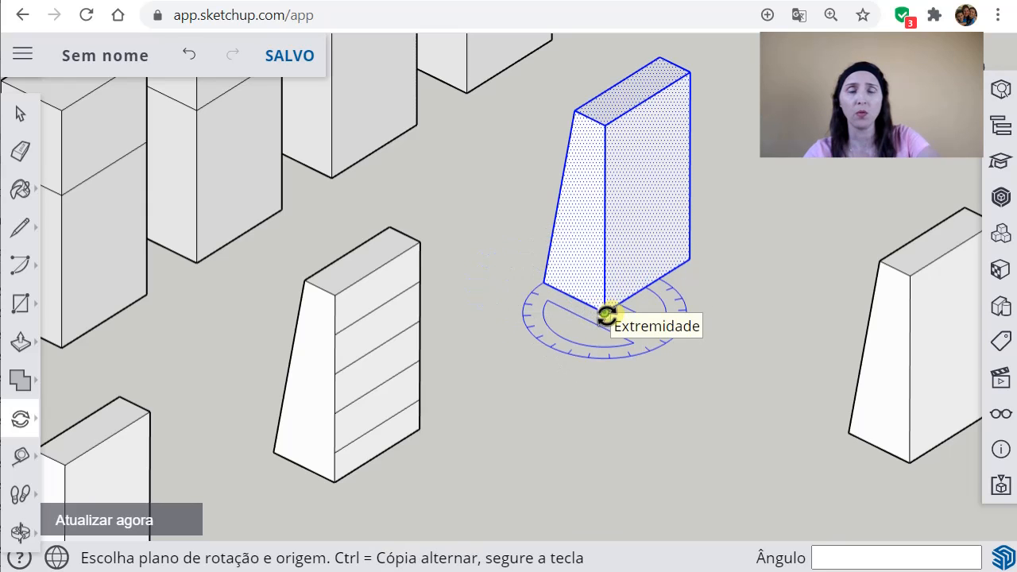
# - Try locking the rotation plane to the red, green and blue axes and parallel to a face at the tapered solid's nearest bottom corner
pyautogui.press('Right')
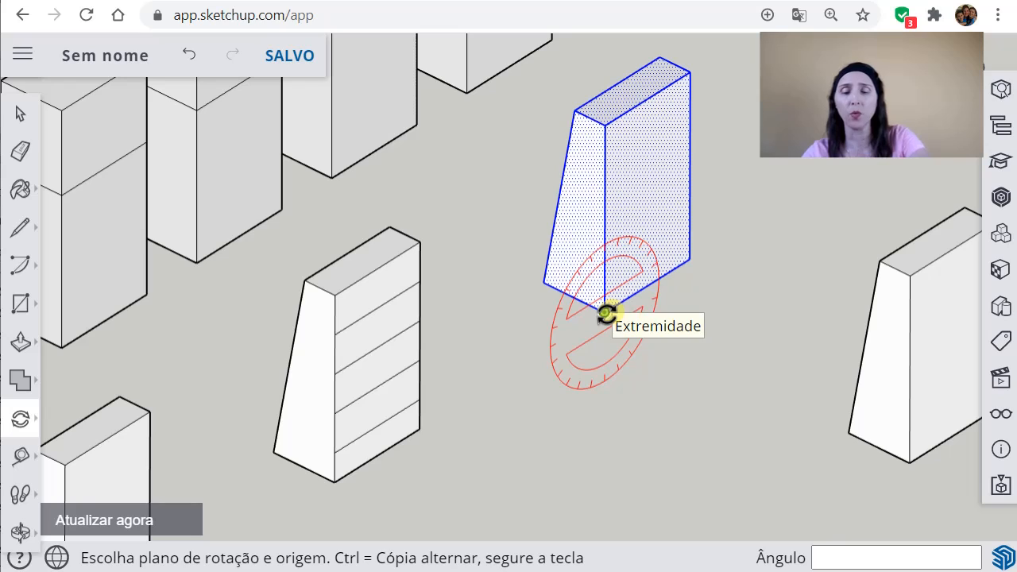
pyautogui.press('Left')
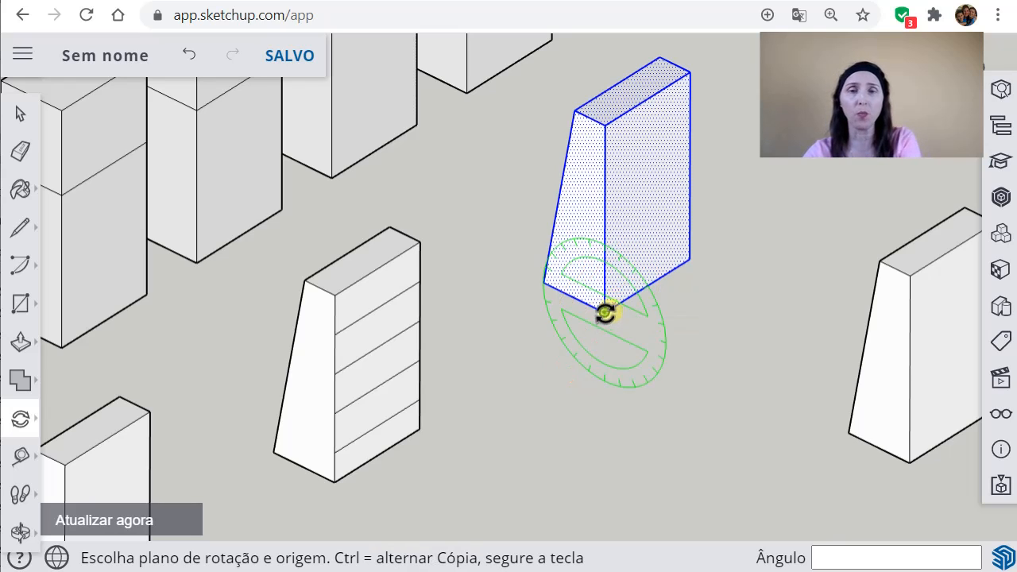
pyautogui.press('Up')
pyautogui.press('Right')
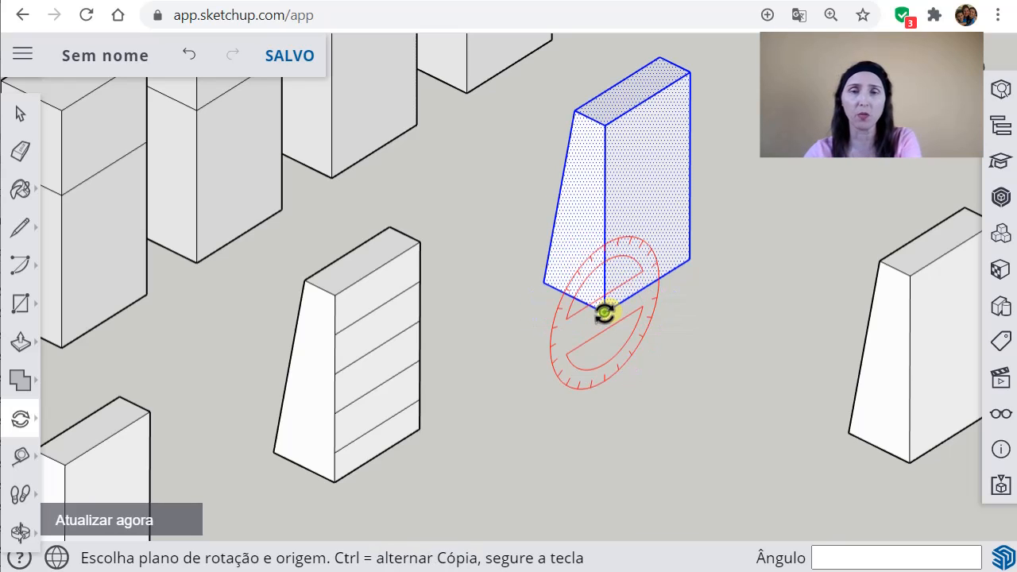
pyautogui.press('Left')
pyautogui.press('Down')
pyautogui.press('Up')
pyautogui.press('Right')
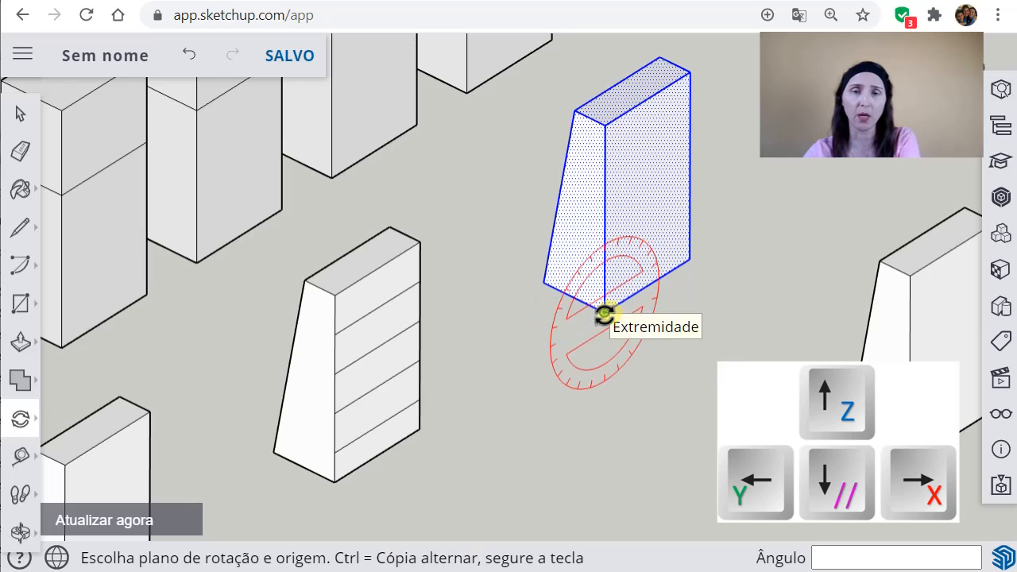
pyautogui.press('Left')
pyautogui.press('Right')
pyautogui.press('Up')
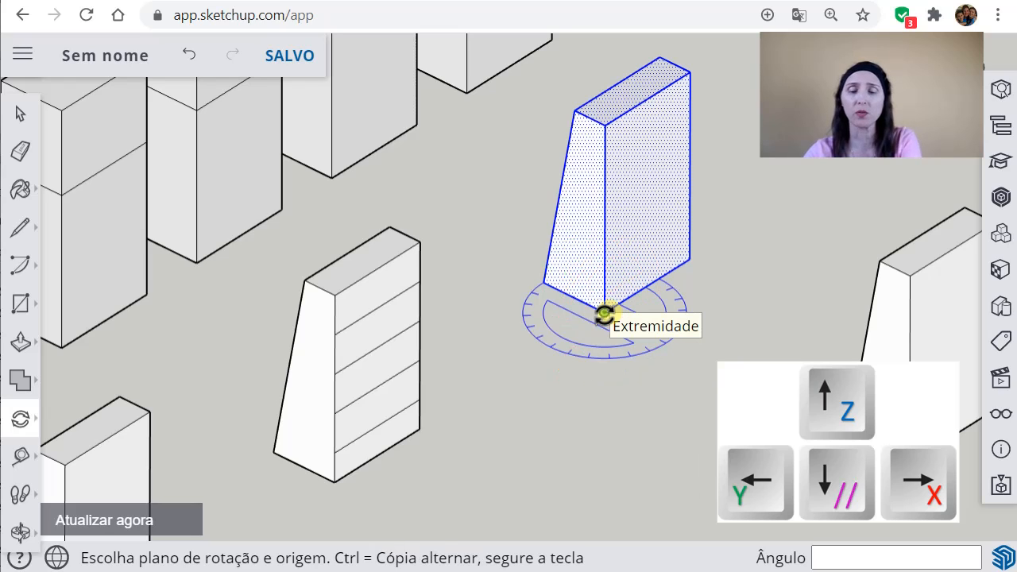
pyautogui.press('Down')
pyautogui.press('Up')
pyautogui.press('Down')
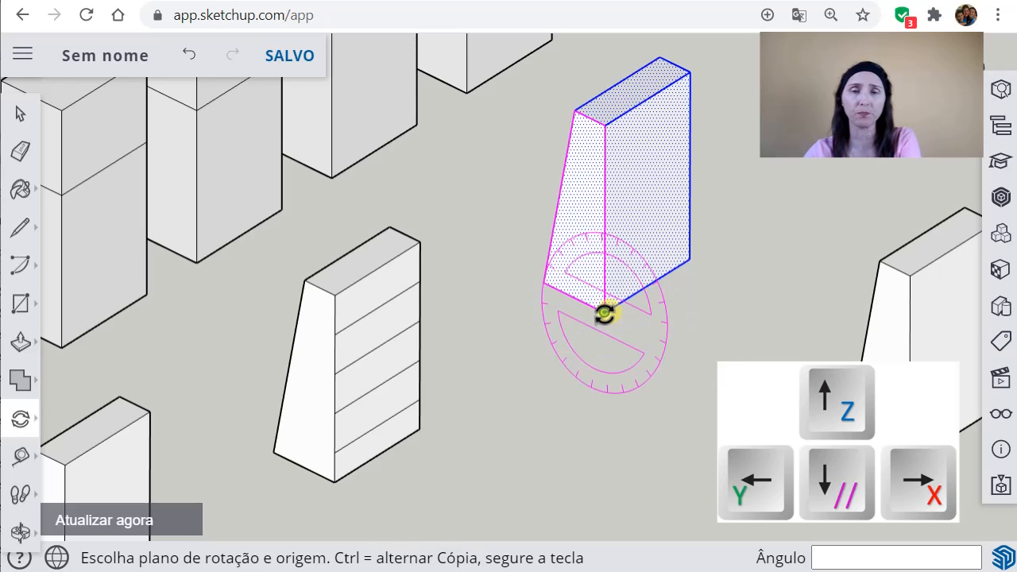
pyautogui.press('Up')
pyautogui.press('Down')
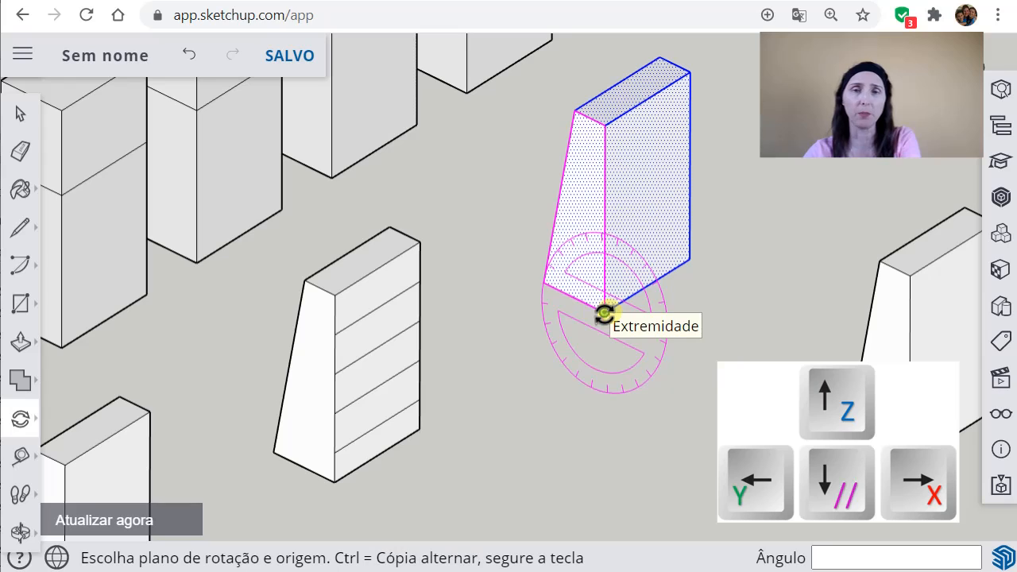
pyautogui.press('Up')
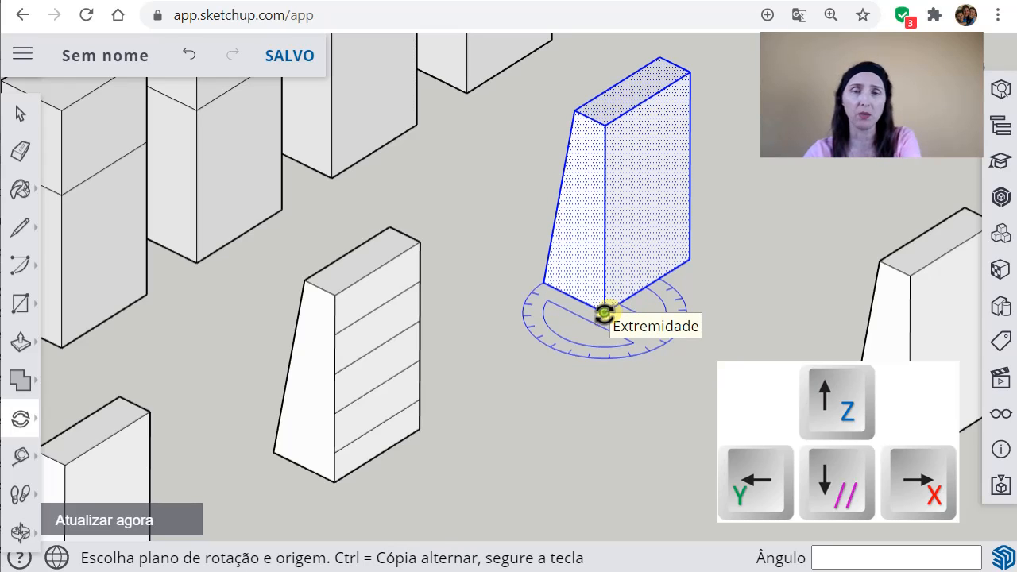
pyautogui.press('Right')
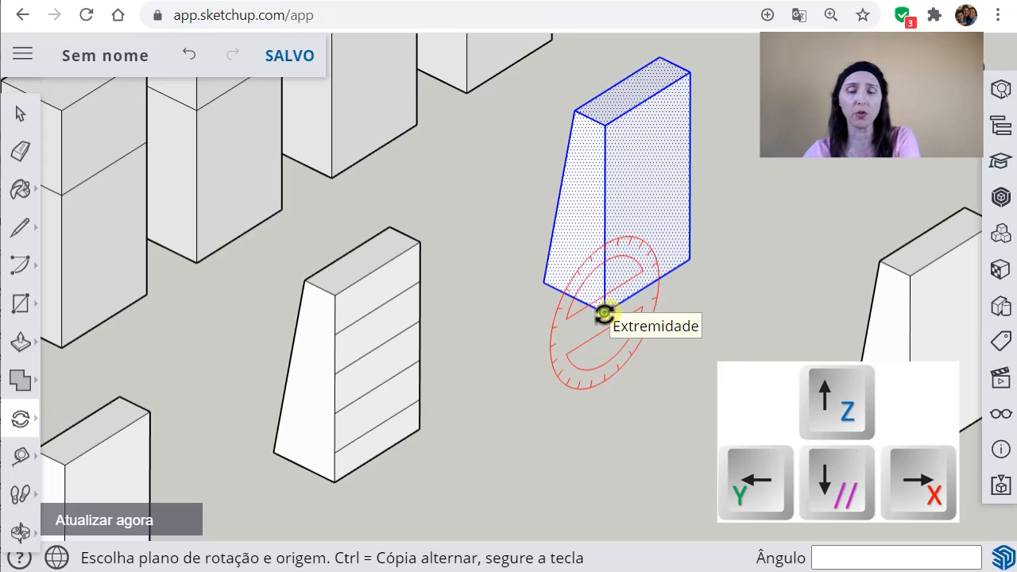
pyautogui.press('Left')
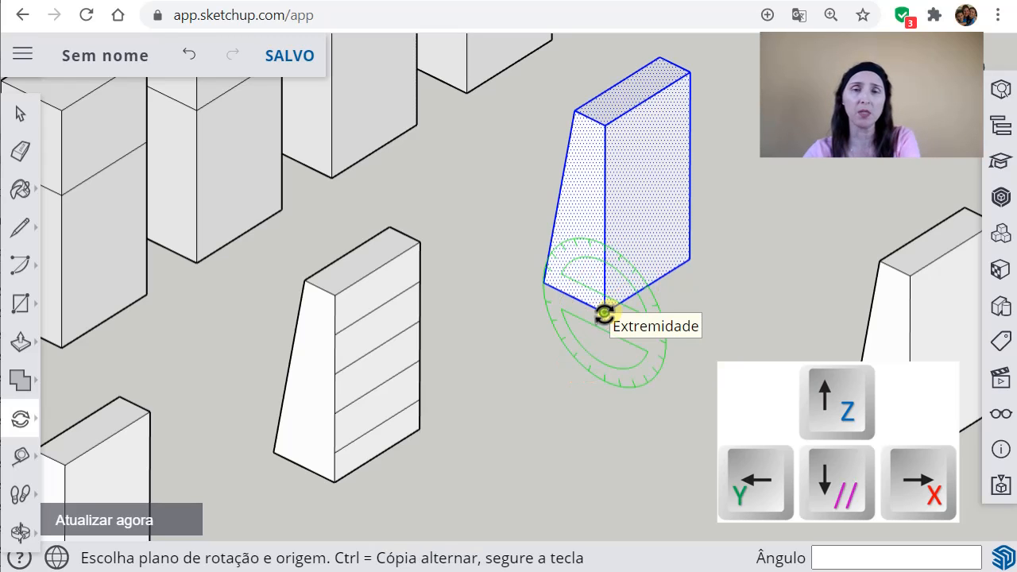
pyautogui.press('Right')
pyautogui.press('Left')
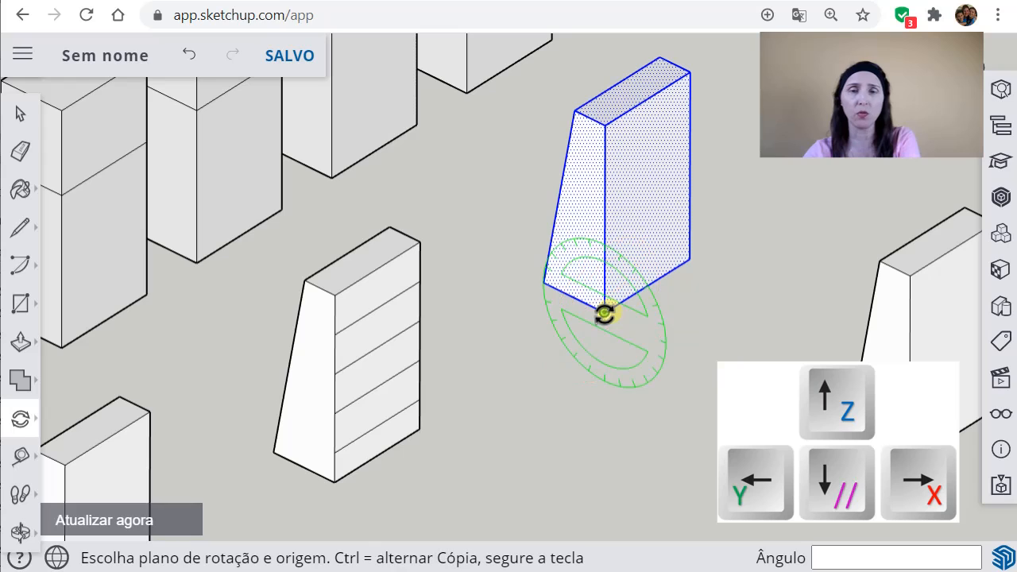
# - Rotate the tapered solid 90 degrees downward about the red axis, pivoting on its nearest bottom corner
pyautogui.press('Right')
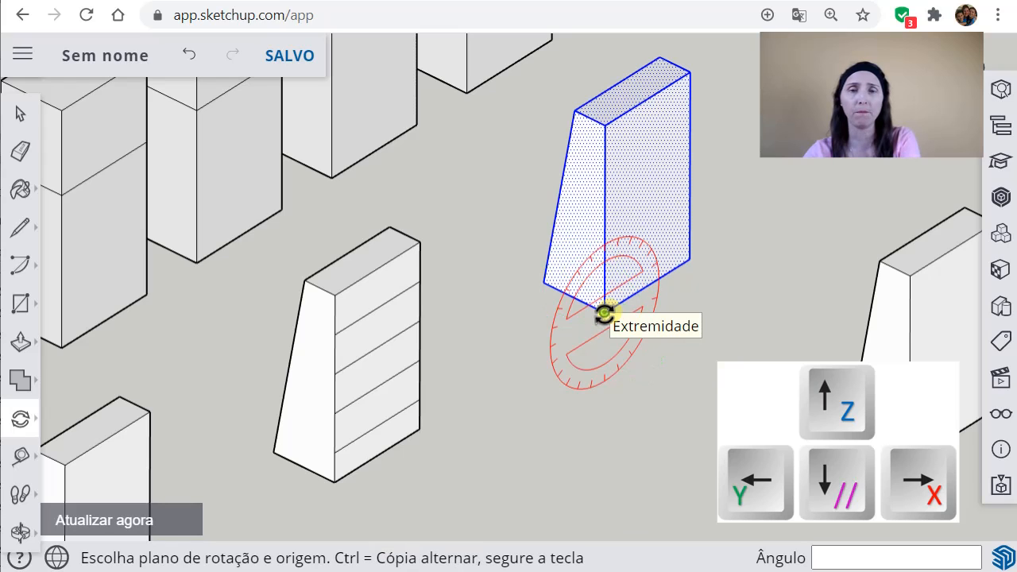
pyautogui.click(604, 313)
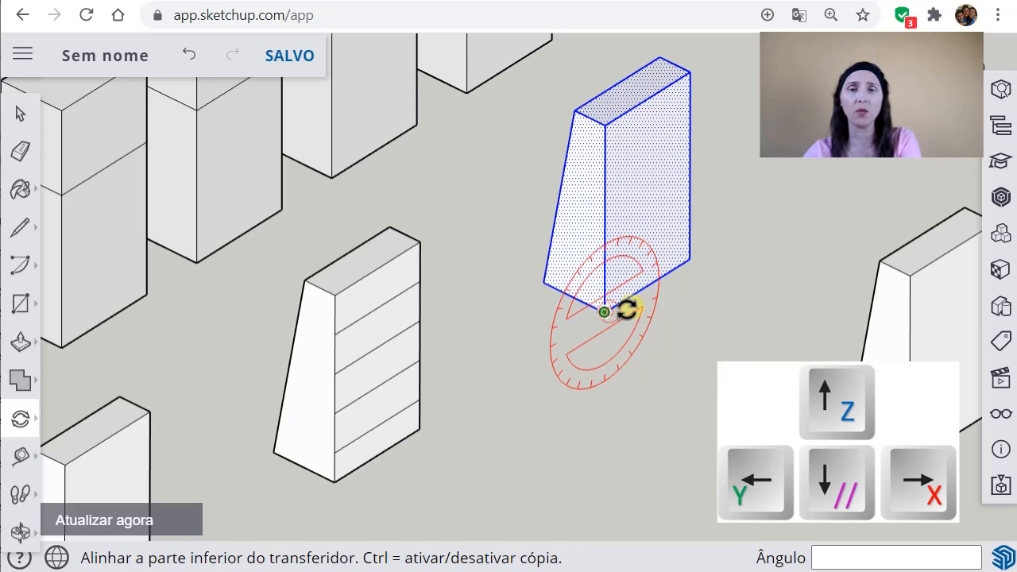
pyautogui.click(743, 228)
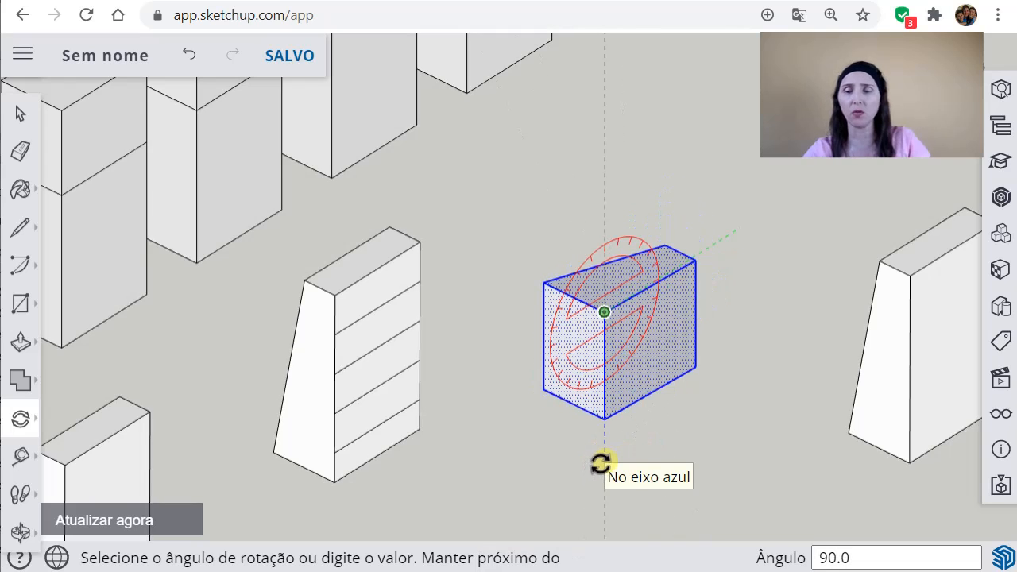
pyautogui.click(600, 463)
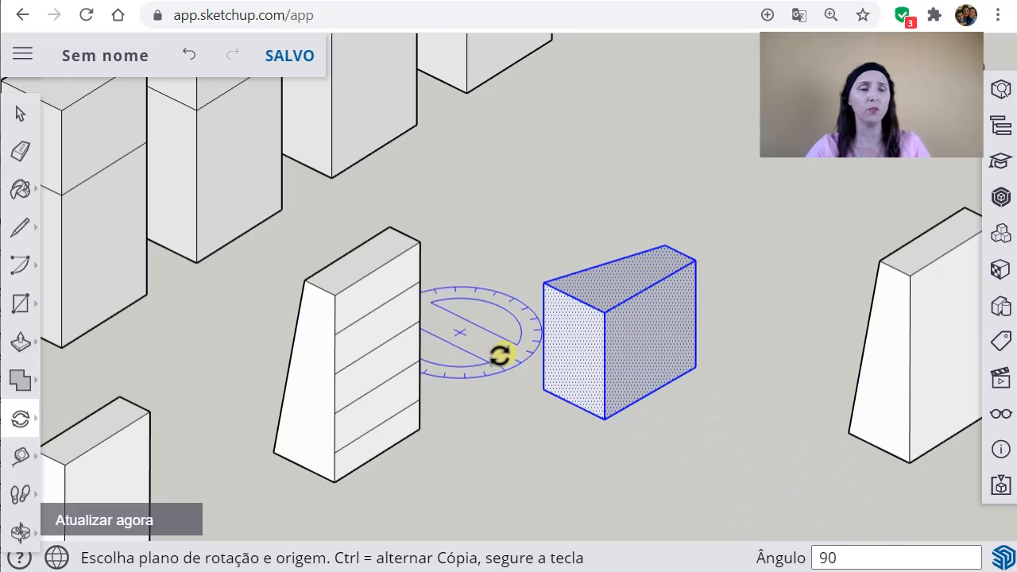
pyautogui.press('space')
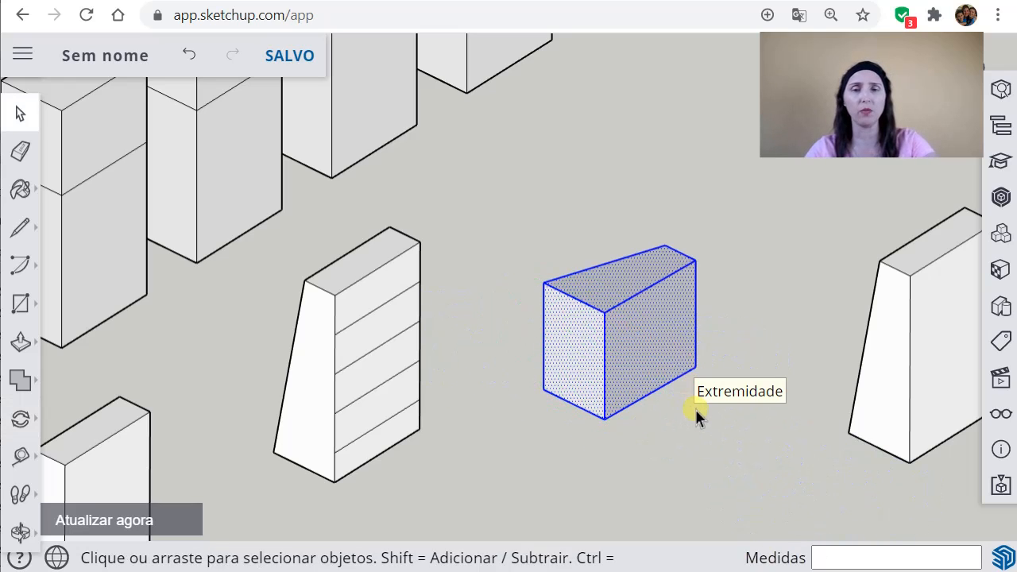
# - Clear the selection and undo the last rotation of the tapered solid just beyond the one with the divided face
pyautogui.click(673, 413)
pyautogui.scroll(-3, 671, 412)
pyautogui.scroll(-4, 652, 382)
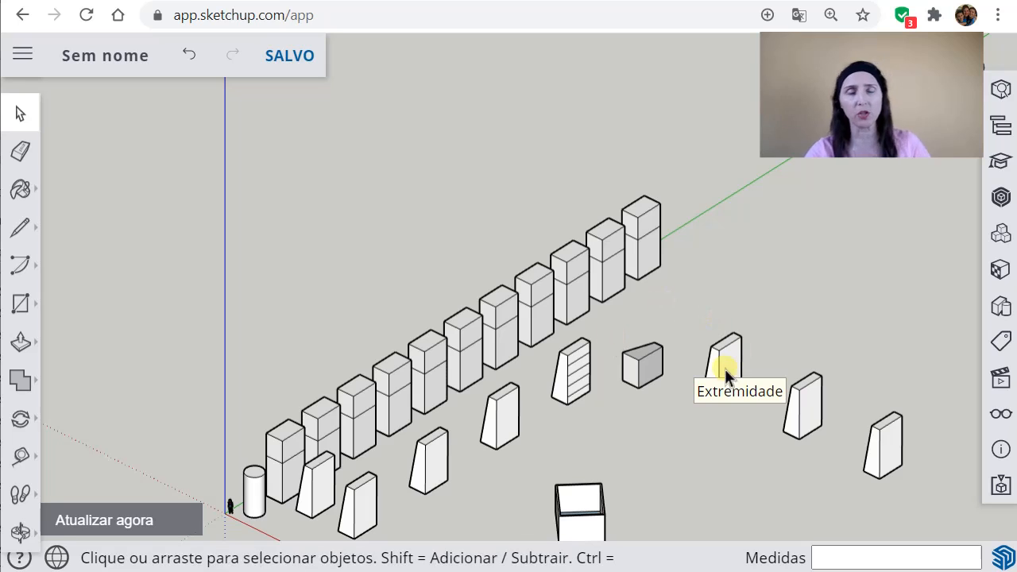
pyautogui.scroll(-3, 640, 417)
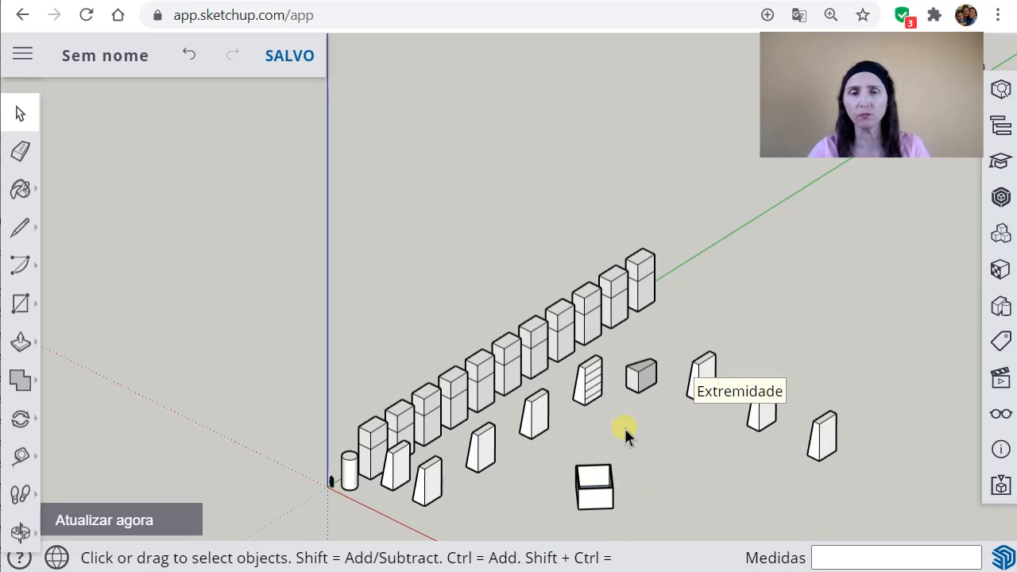
pyautogui.scroll(3, 630, 410)
pyautogui.scroll(-2, 650, 392)
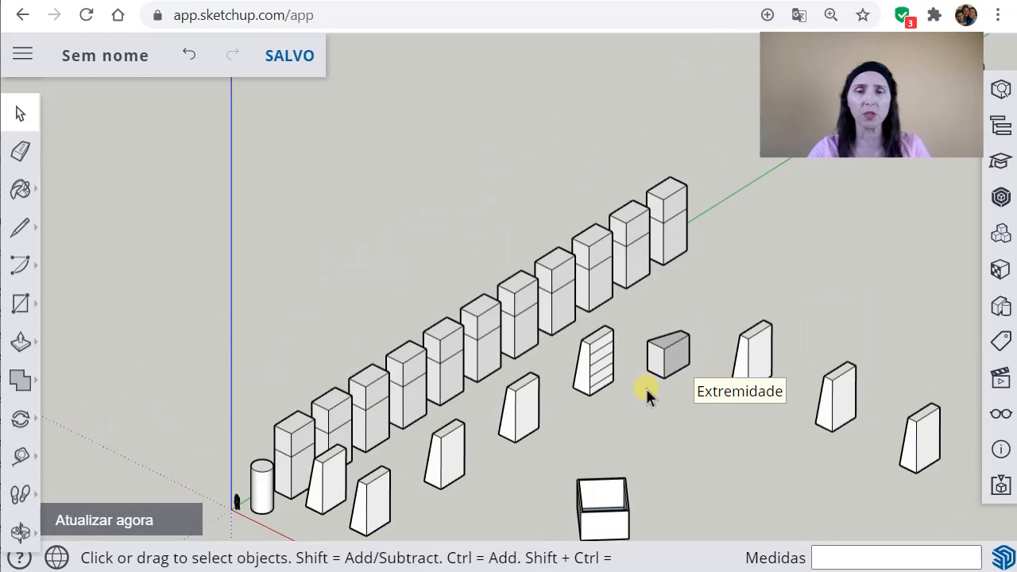
pyautogui.scroll(-4, 650, 393)
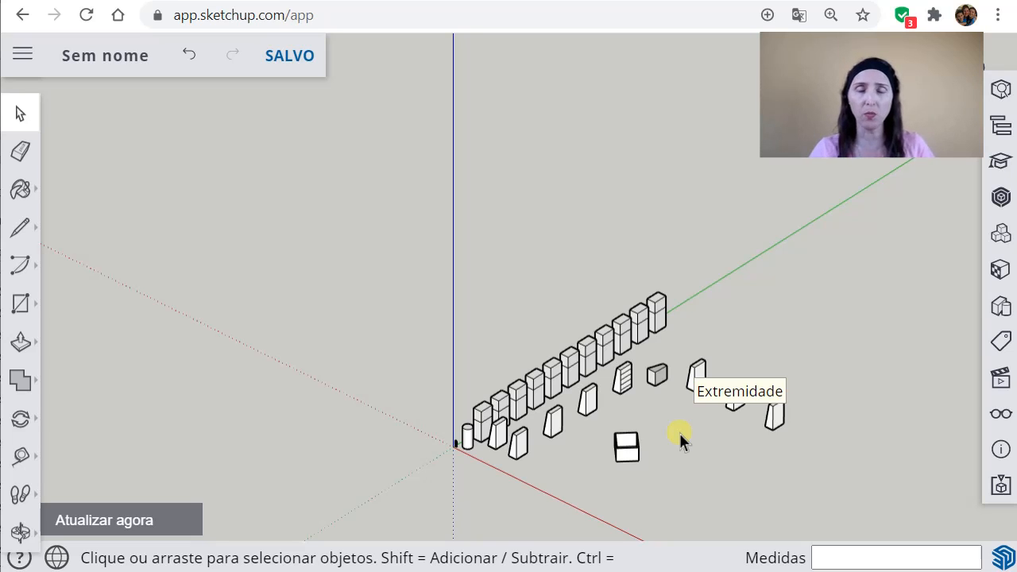
pyautogui.scroll(5, 657, 360)
pyautogui.hotkey('ctrl', 'z')
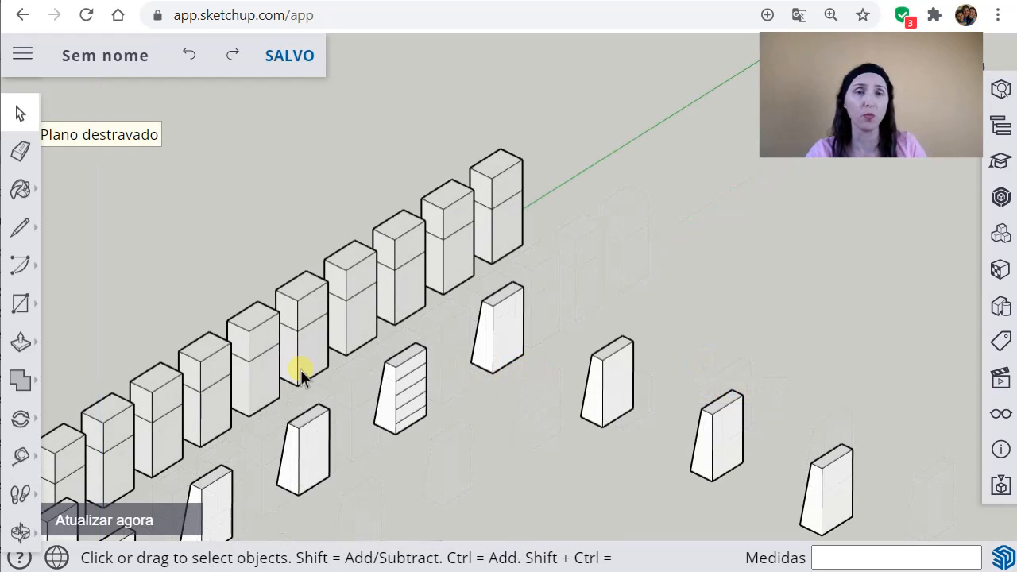
# - Select the whole restored tapered solid and rotate a copy 90 degrees clockwise on the ground plane about its nearest bottom corner, starting from the green axis
pyautogui.click(505, 331)
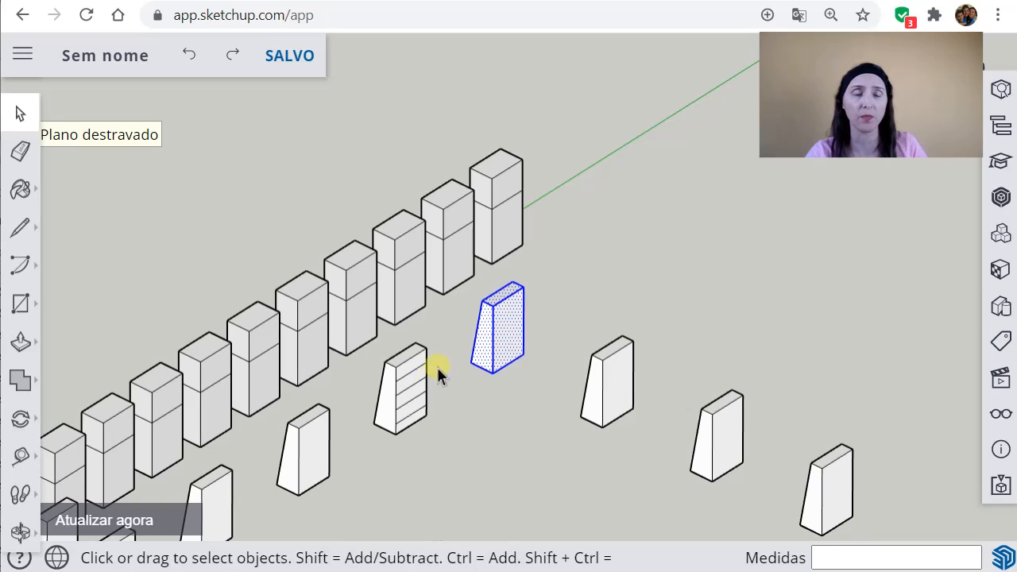
pyautogui.press('q')
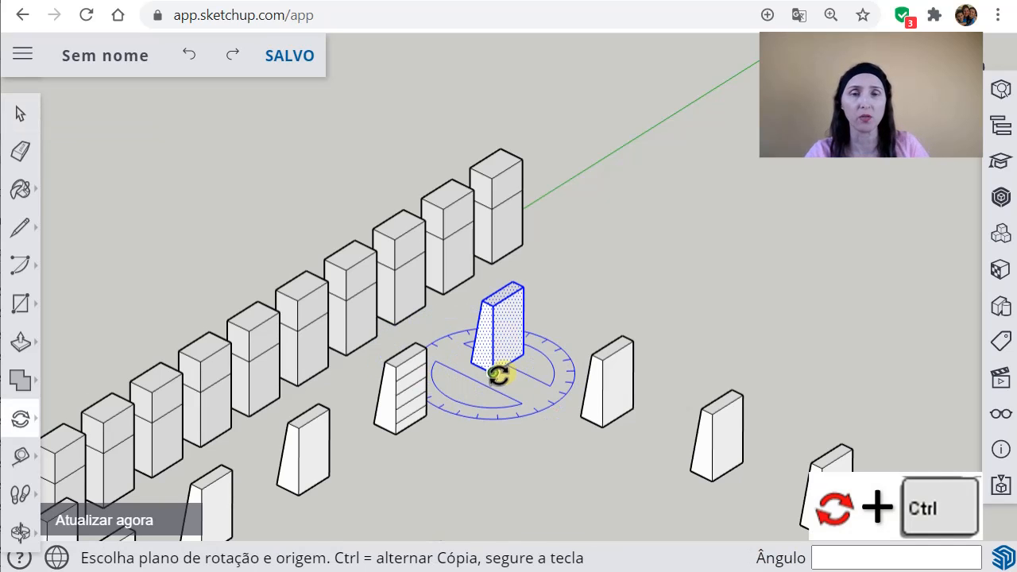
pyautogui.click(493, 372)
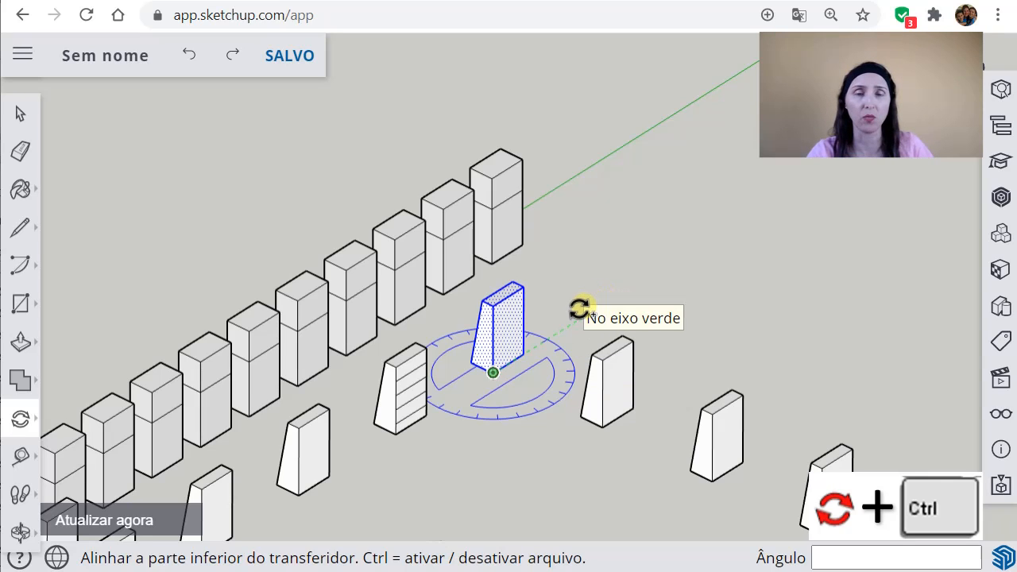
pyautogui.click(600, 320)
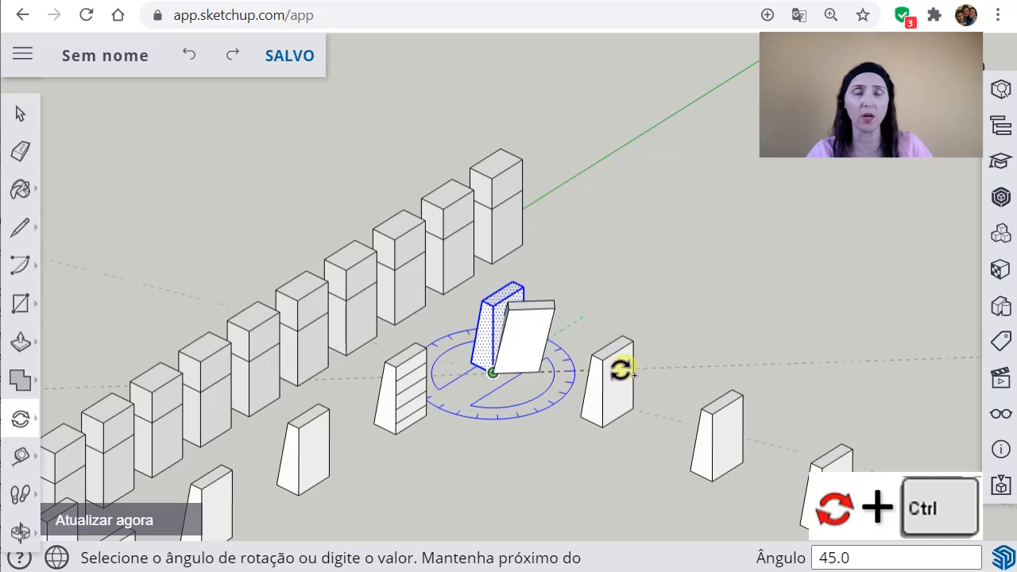
pyautogui.click(660, 451)
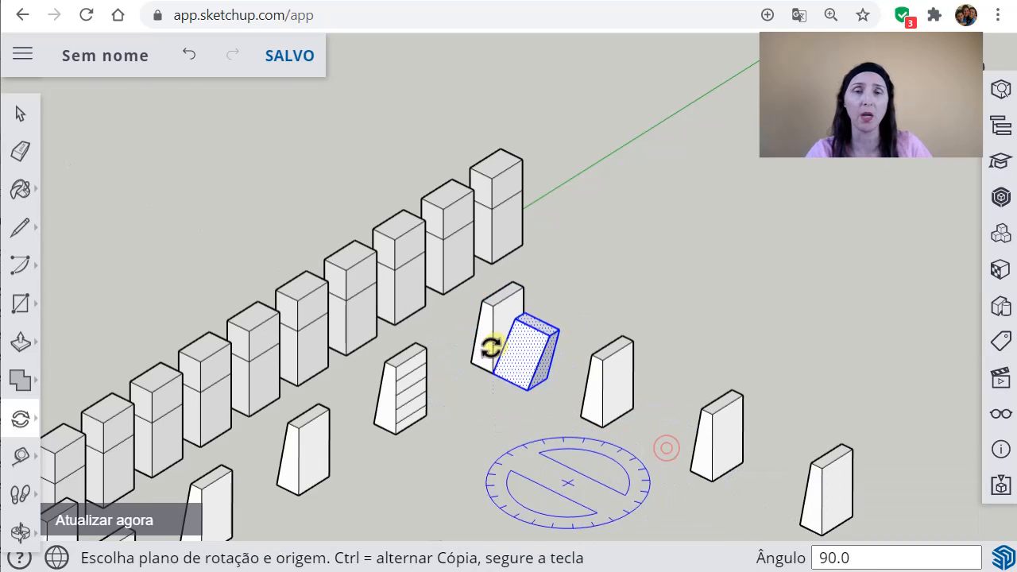